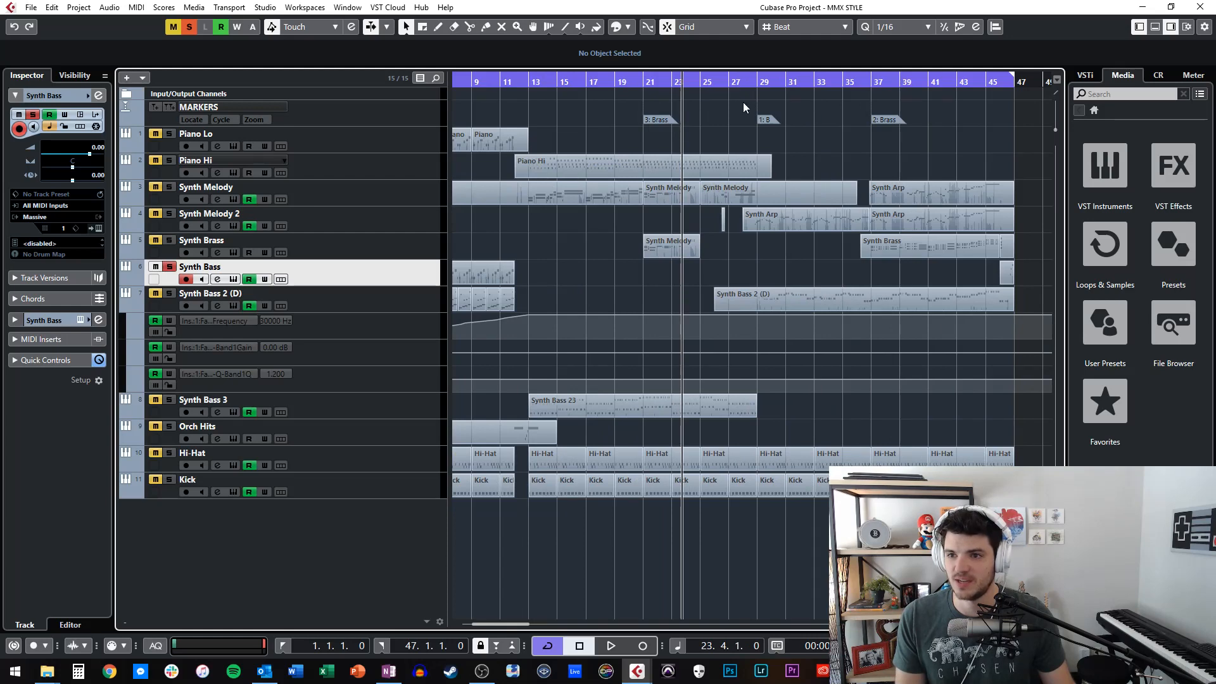
Return the playhead to bar 1 and audition the opening bars of the soloed Synth Bass track twice.
scroll(559, 97, "left", 4)
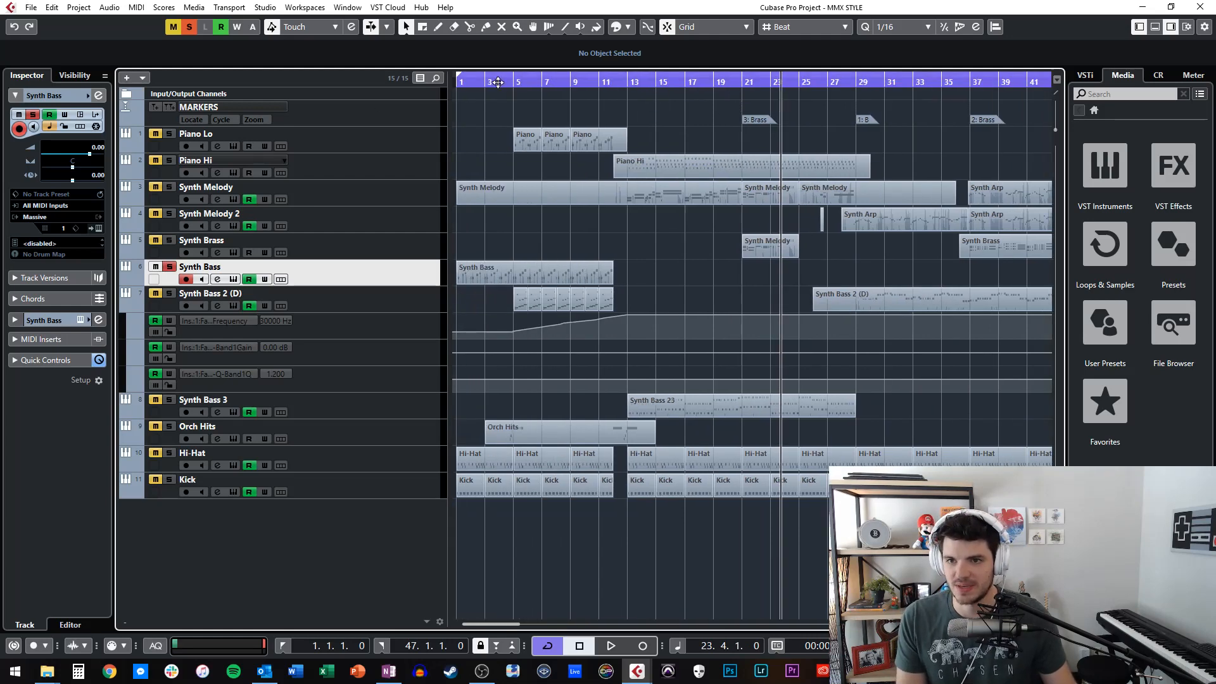
left_click_drag(504, 82, 499, 113)
key("KP_Decimal")
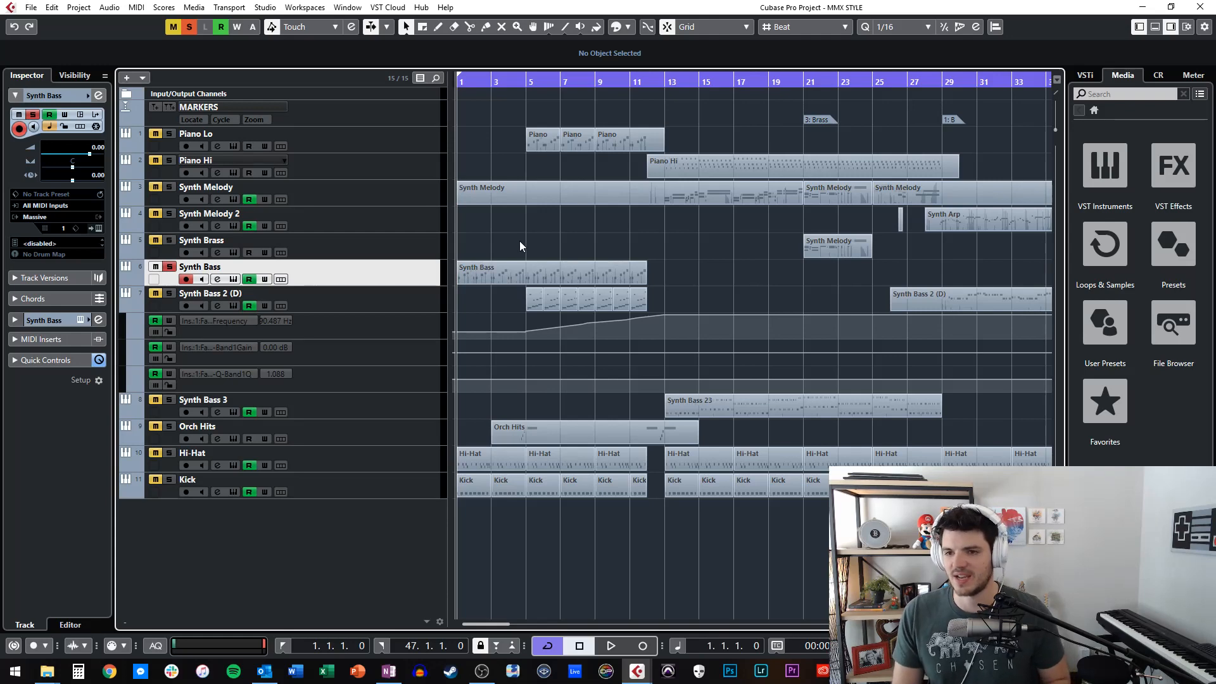
key("space")
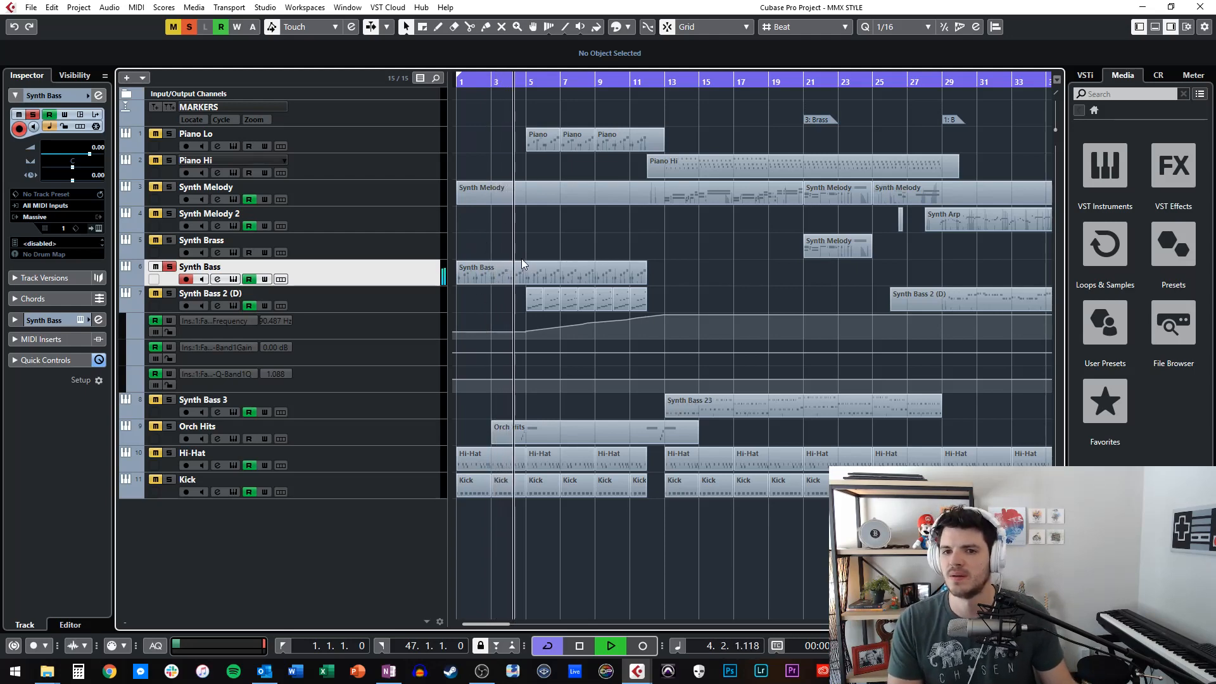
key("space")
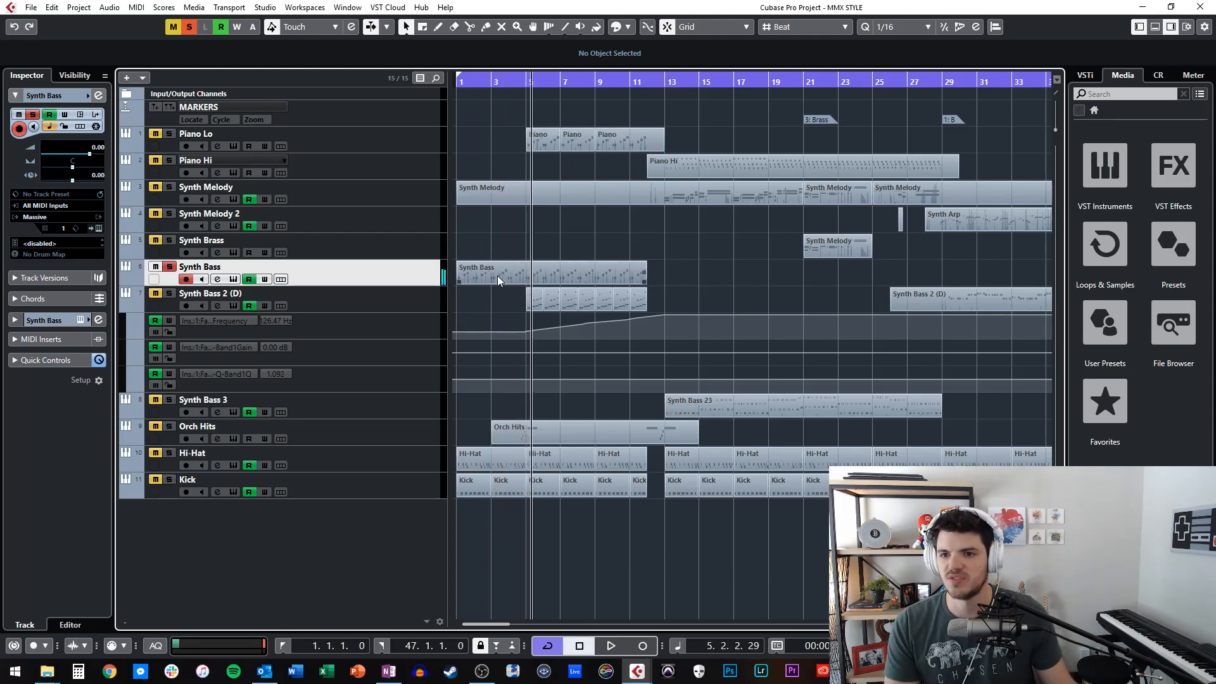
key("Home")
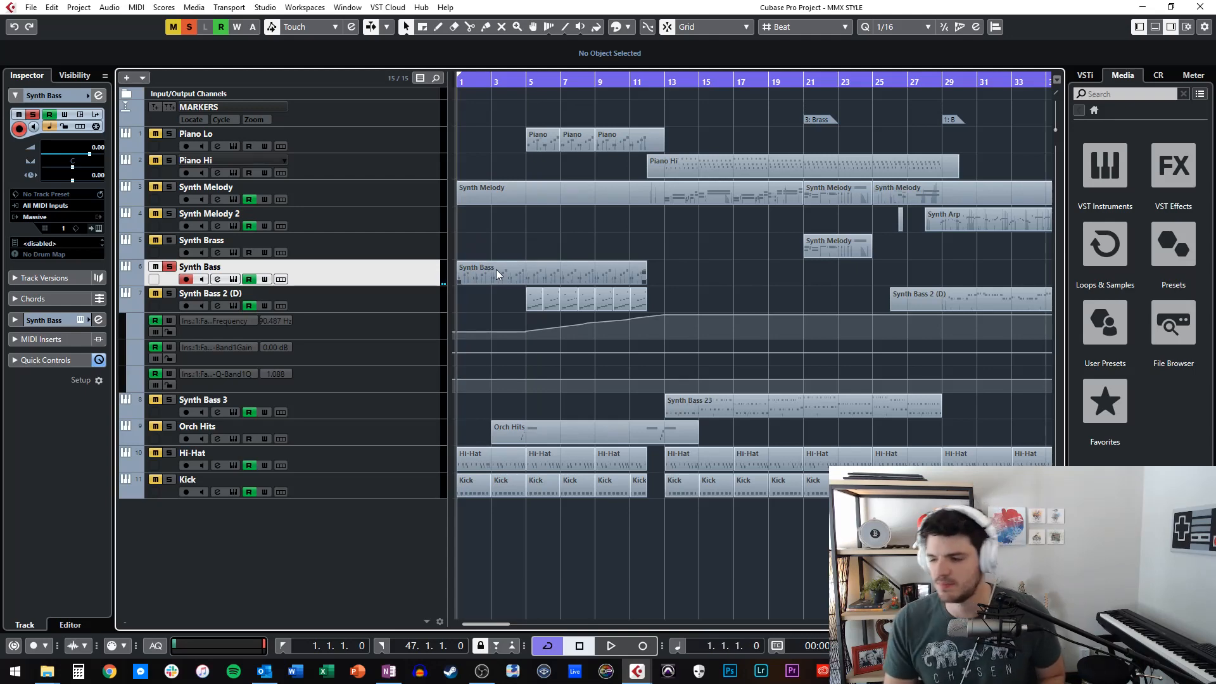
key("space")
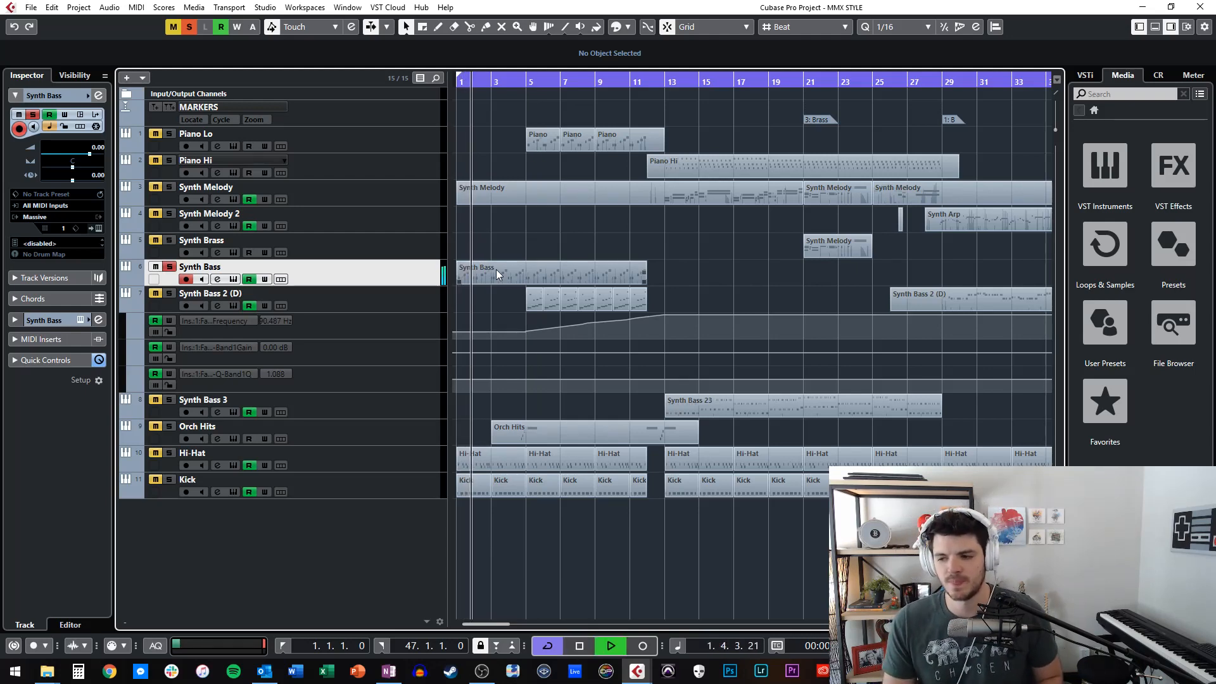
key("space")
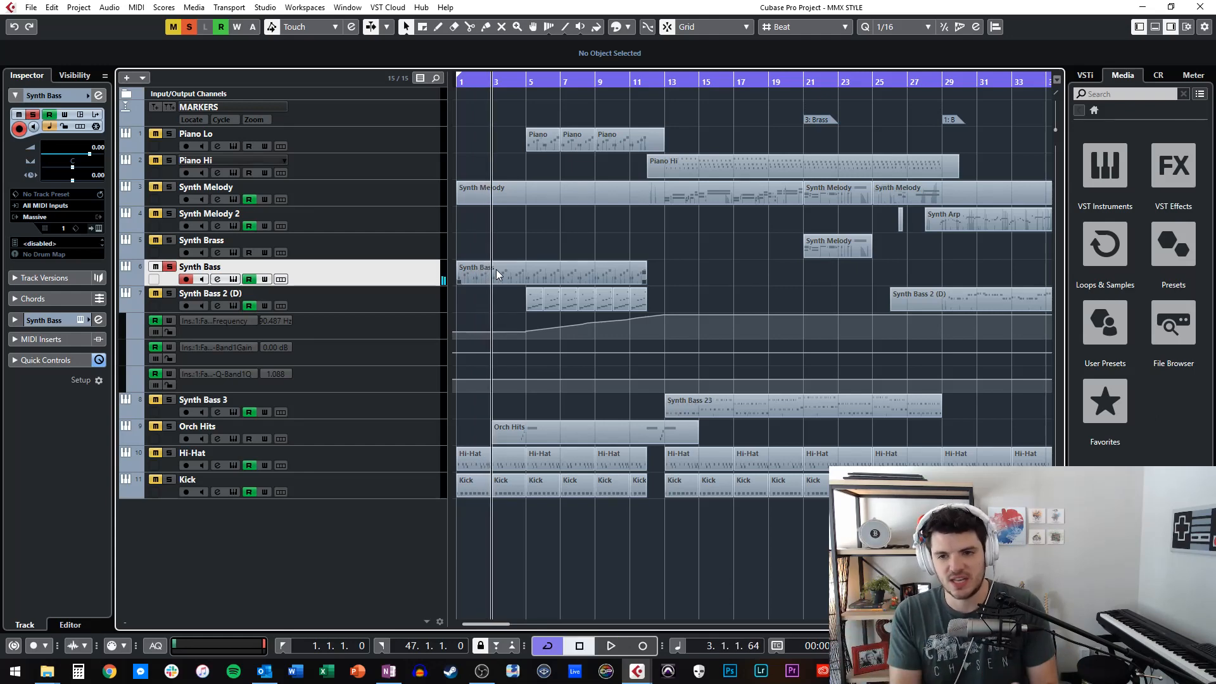
Open the Synth Bass part in the Key Editor, enlarge its first bars and play them from bar 1.
double_click(495, 269)
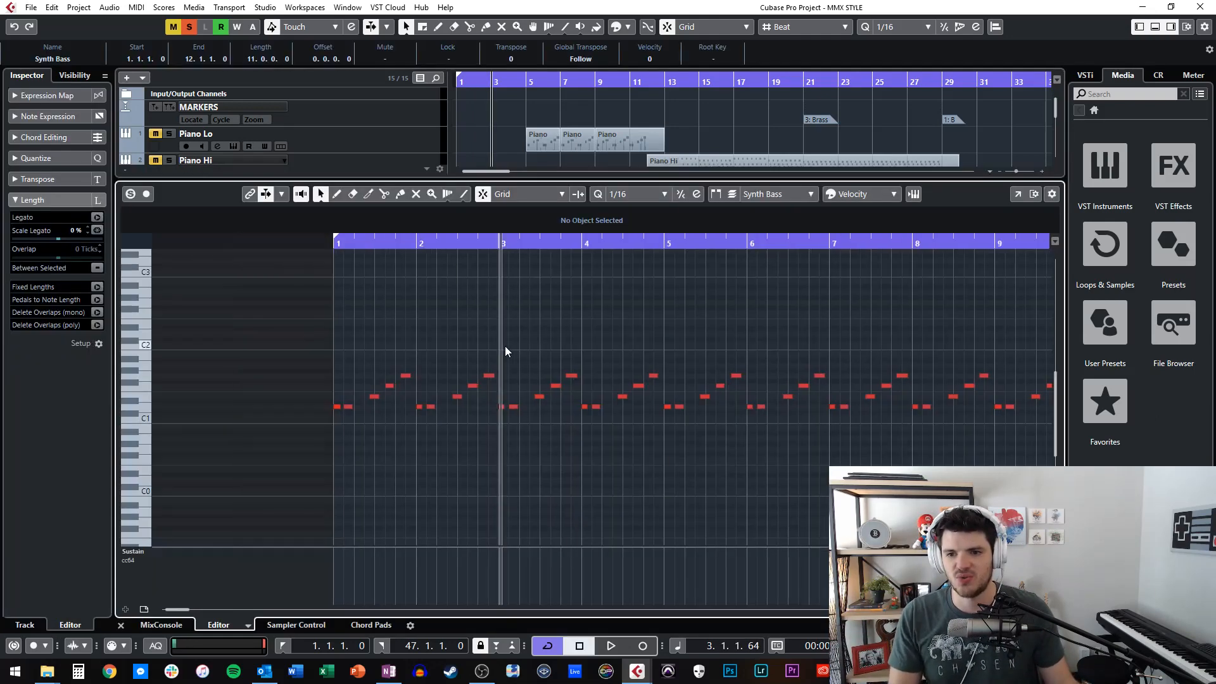
scroll(504, 346, "left", 2)
key("KP_Subtract")
key("KP_Subtract")
key("KP_Subtract")
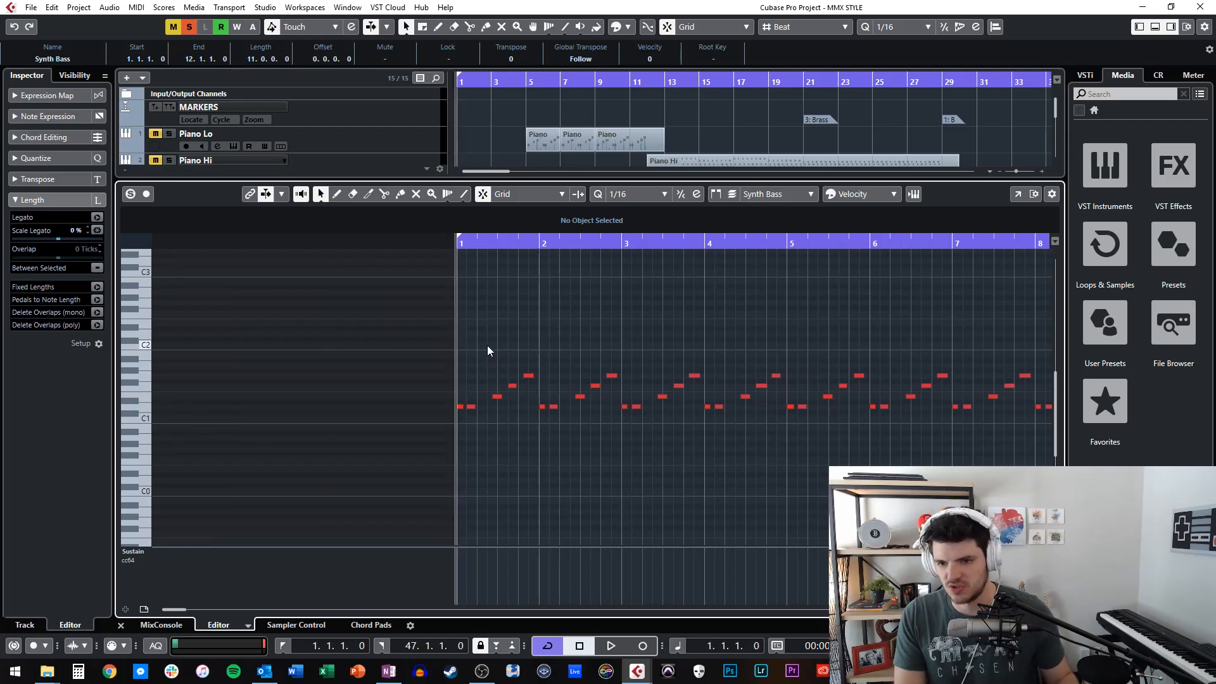
key("h")
key("h")
key("h")
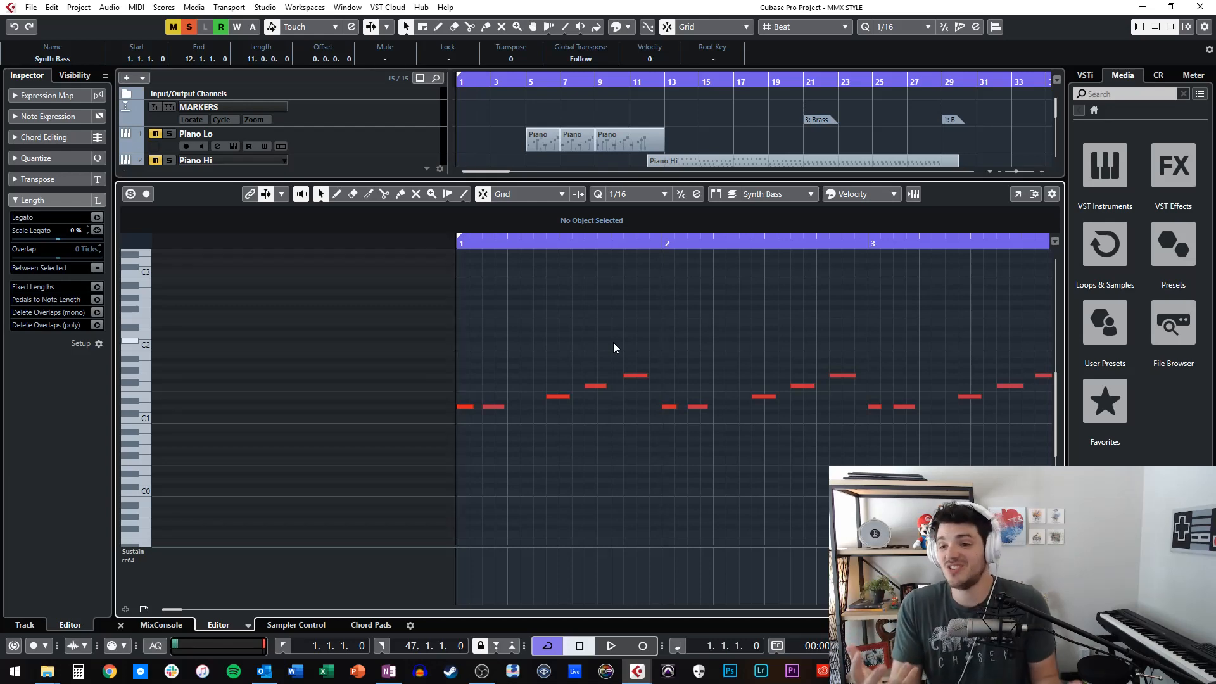
key("space")
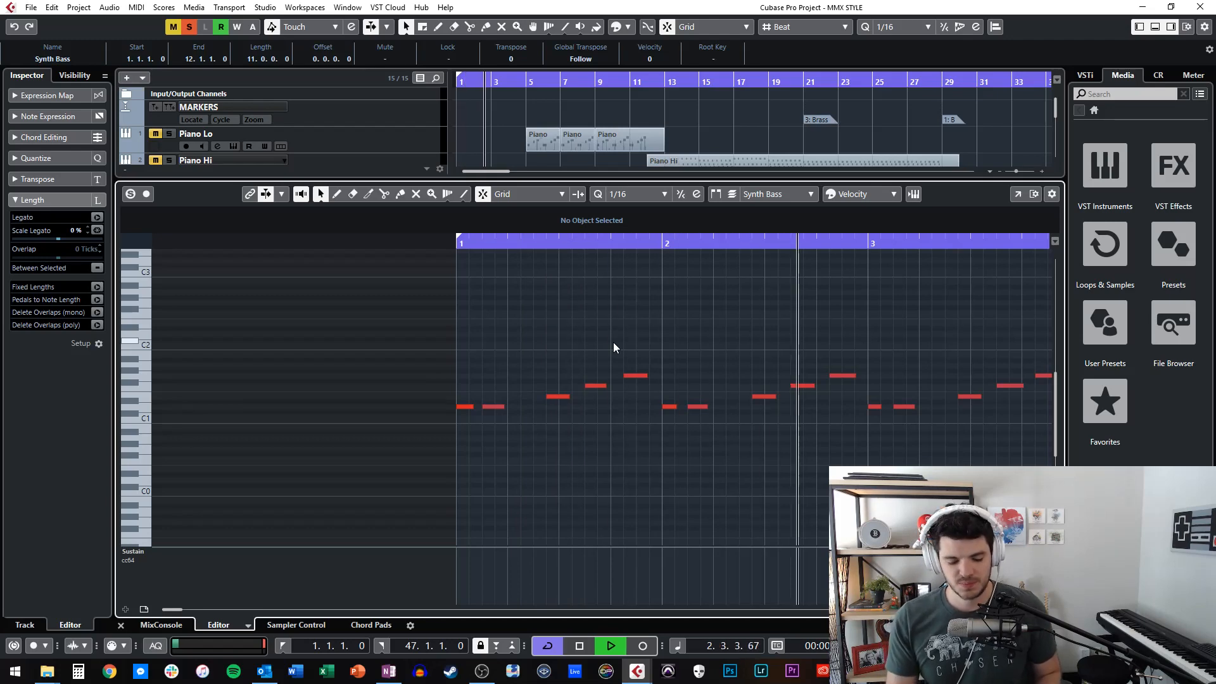
key("space")
Leave the note editor and play the Synth Bass part with its FabFilter Pro-Q insert in view, closing the EQ when done.
key("ctrl+e")
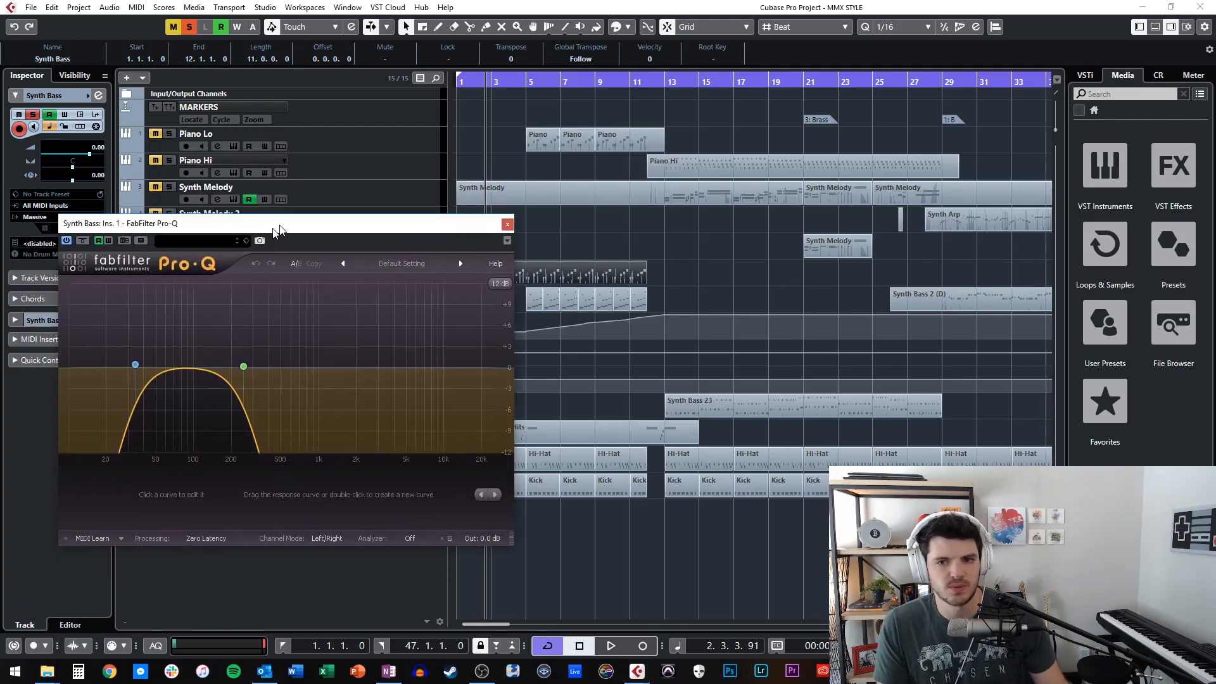
left_click_drag(260, 239, 448, 122)
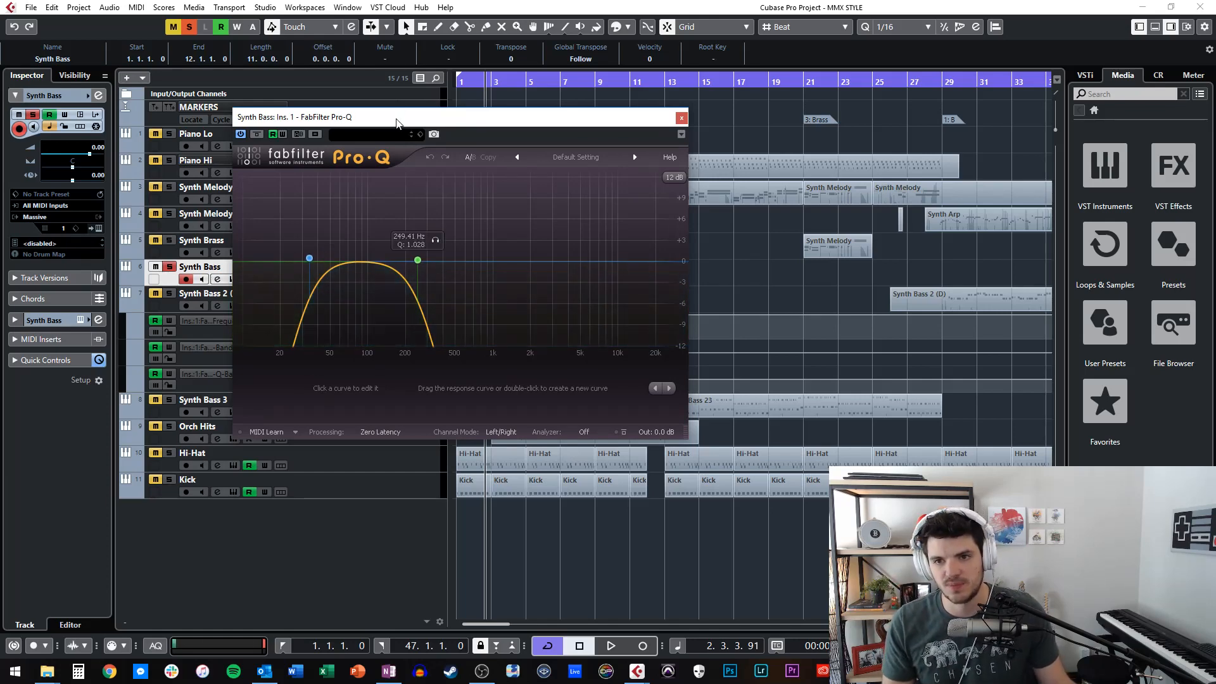
left_click_drag(397, 122, 483, 157)
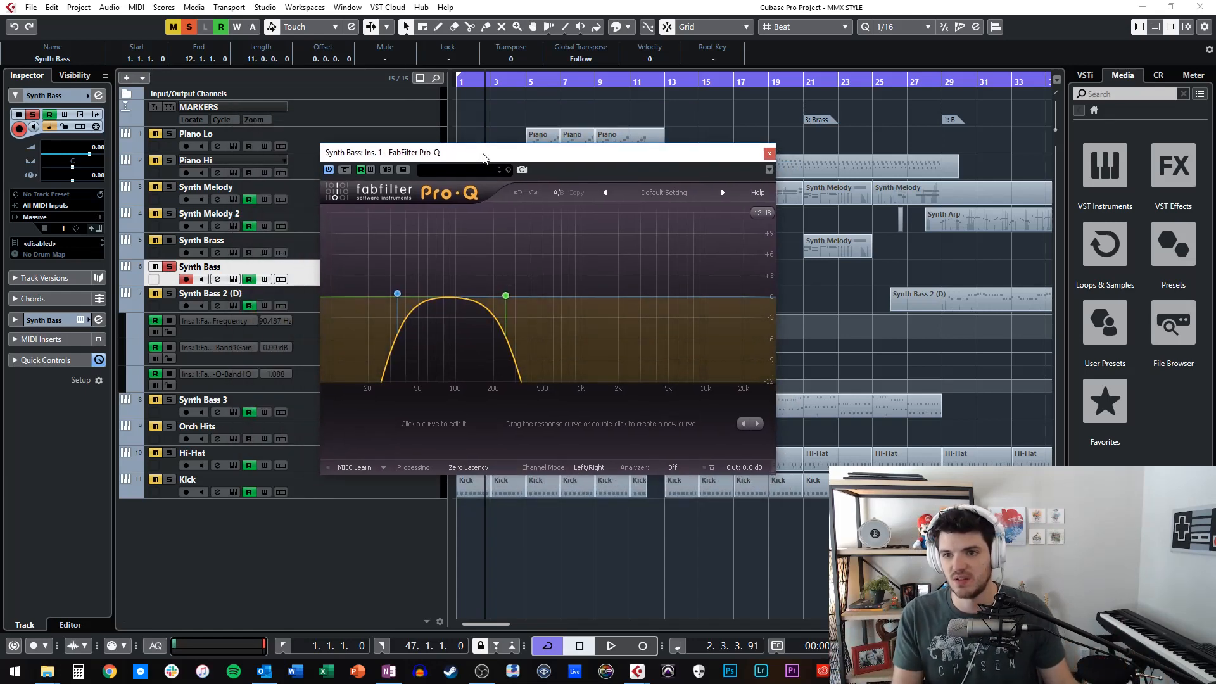
left_click_drag(483, 158, 526, 159)
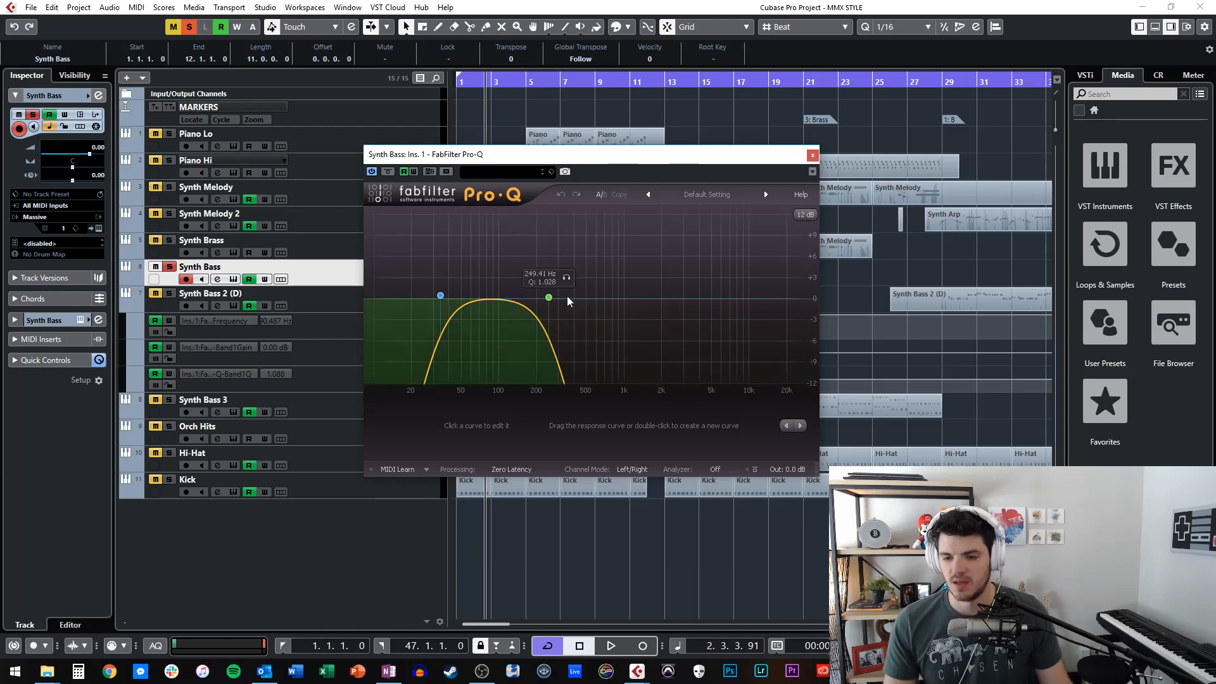
key("space")
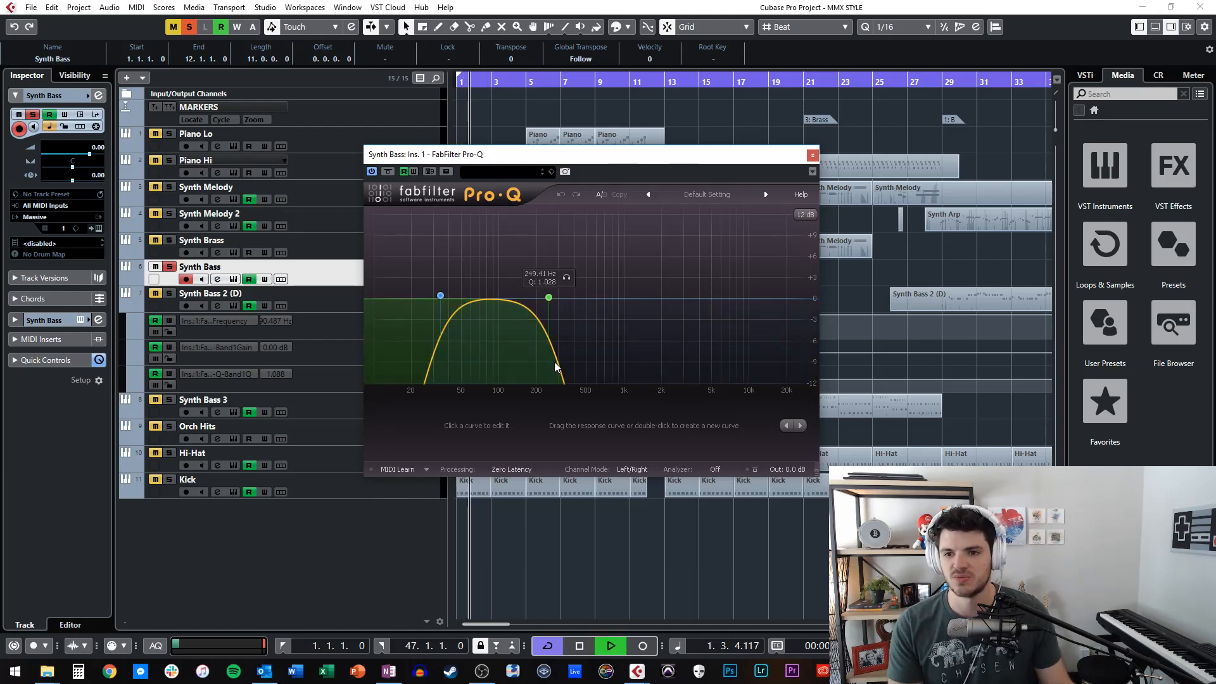
key("space")
left_click(812, 156)
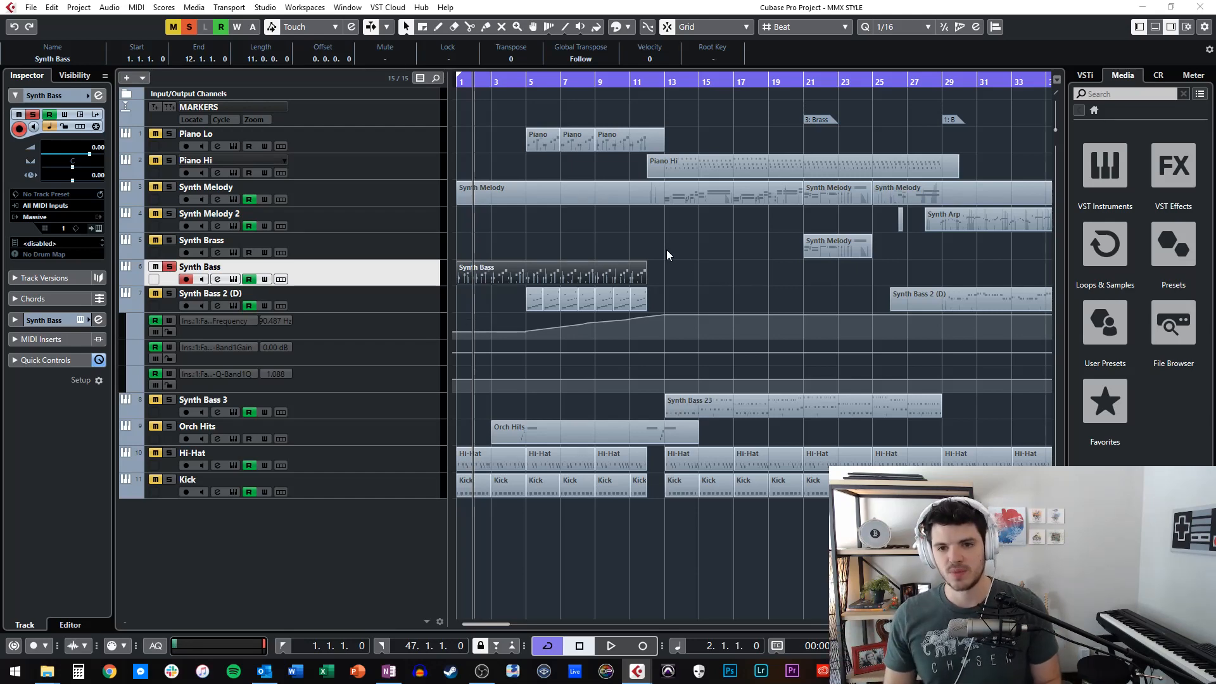
Place the playhead at bar 5 and show the Massive instrument of the Synth Bass 2 (D) track.
key("KP_Add")
key("KP_Add")
key("KP_Add")
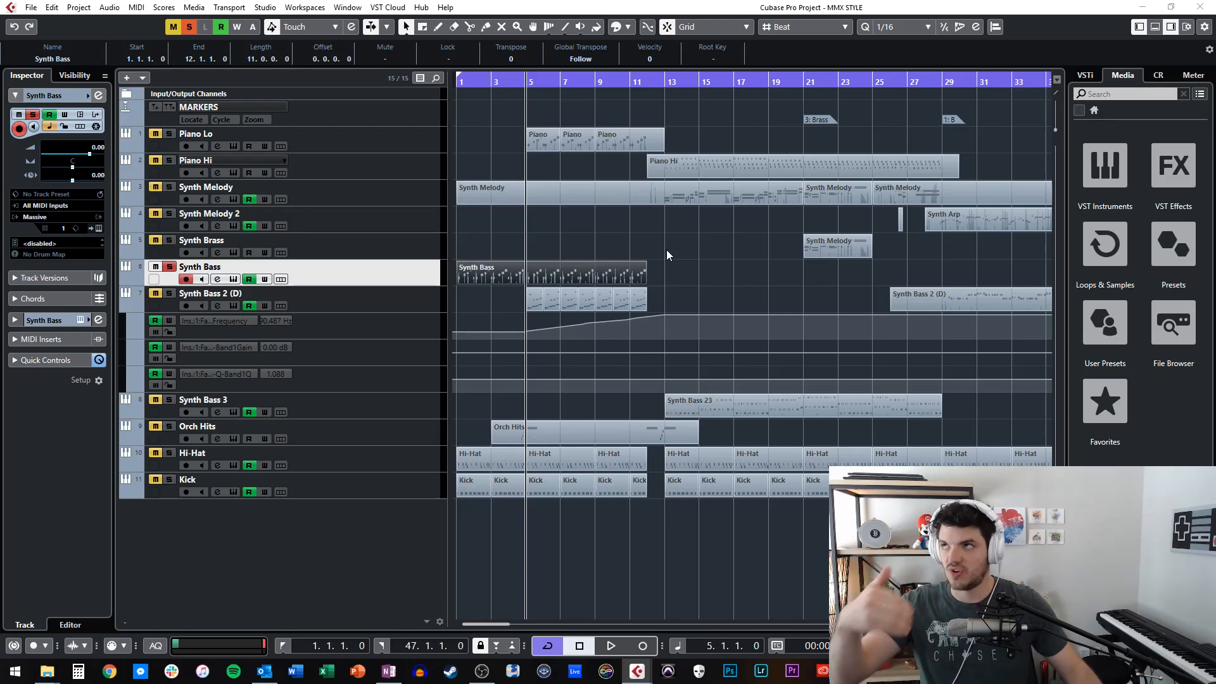
left_click(177, 294)
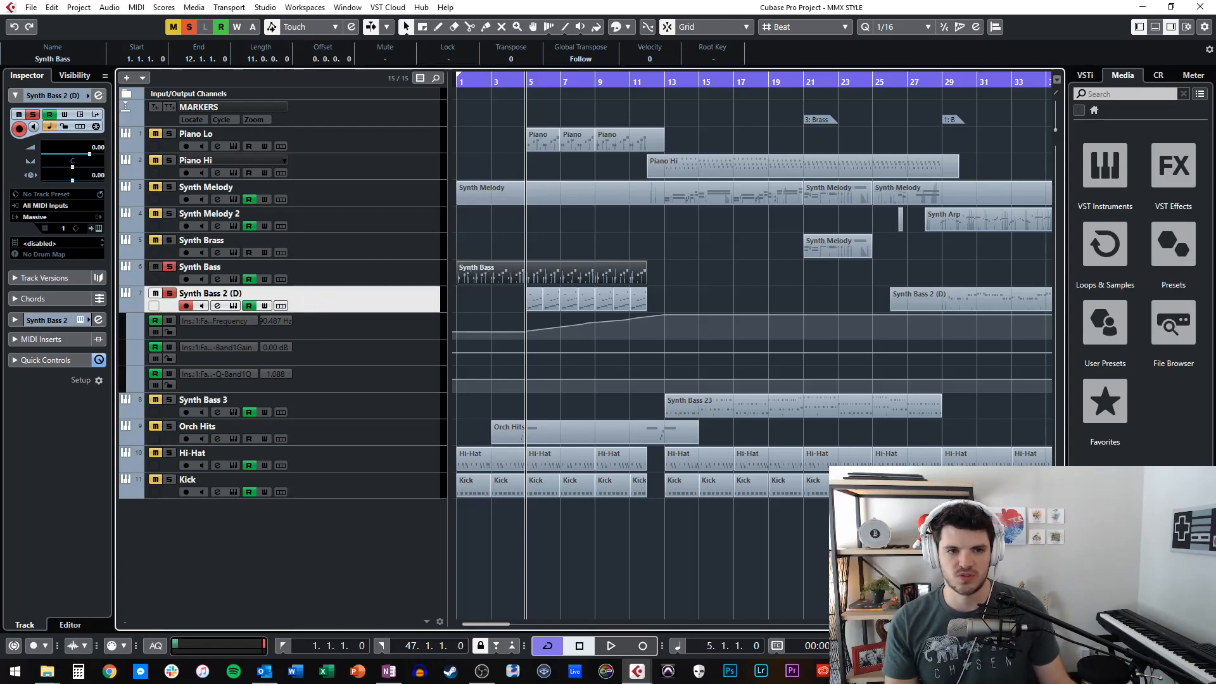
left_click(97, 228)
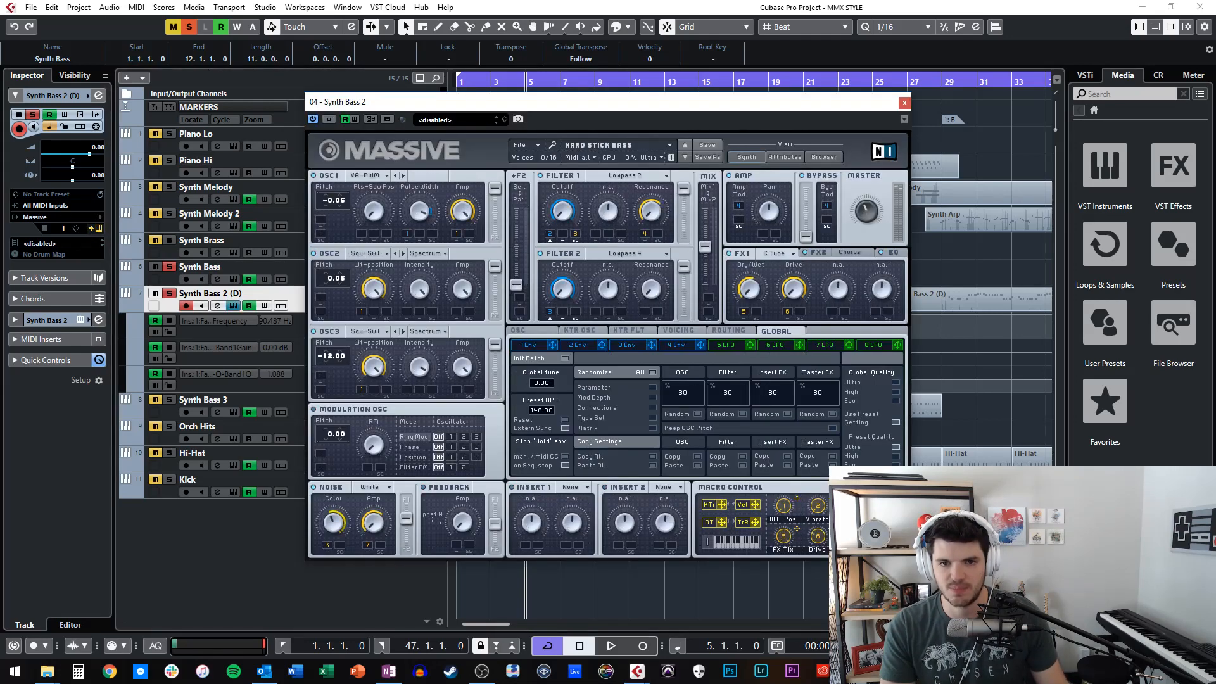
left_click_drag(642, 107, 446, 104)
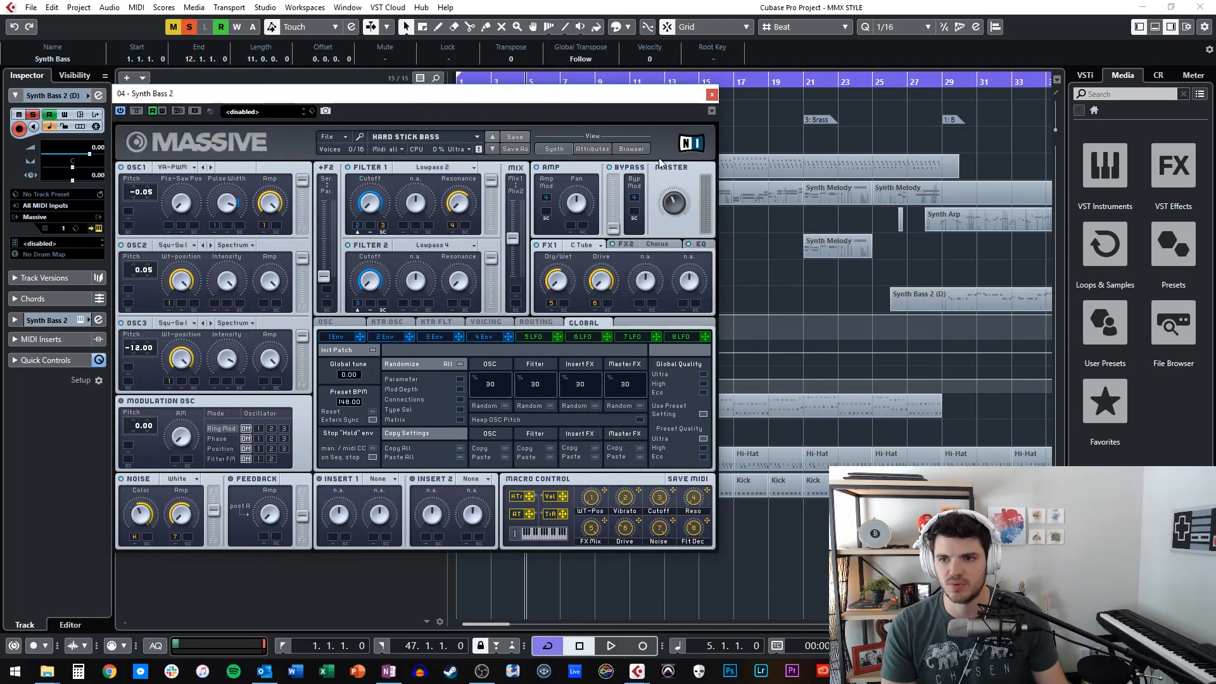
Examine Massive's preset browser, synth view and FX1 and FX2 settings for Synth Bass 2, and close the instrument.
left_click(636, 149)
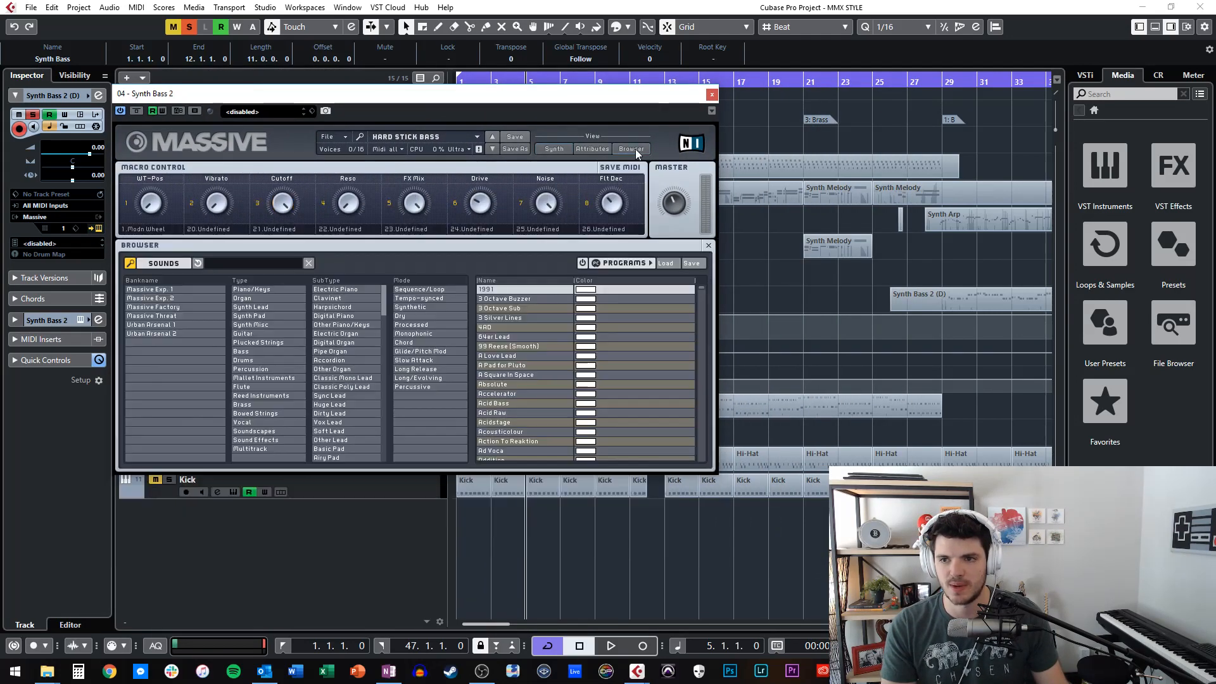
left_click(557, 150)
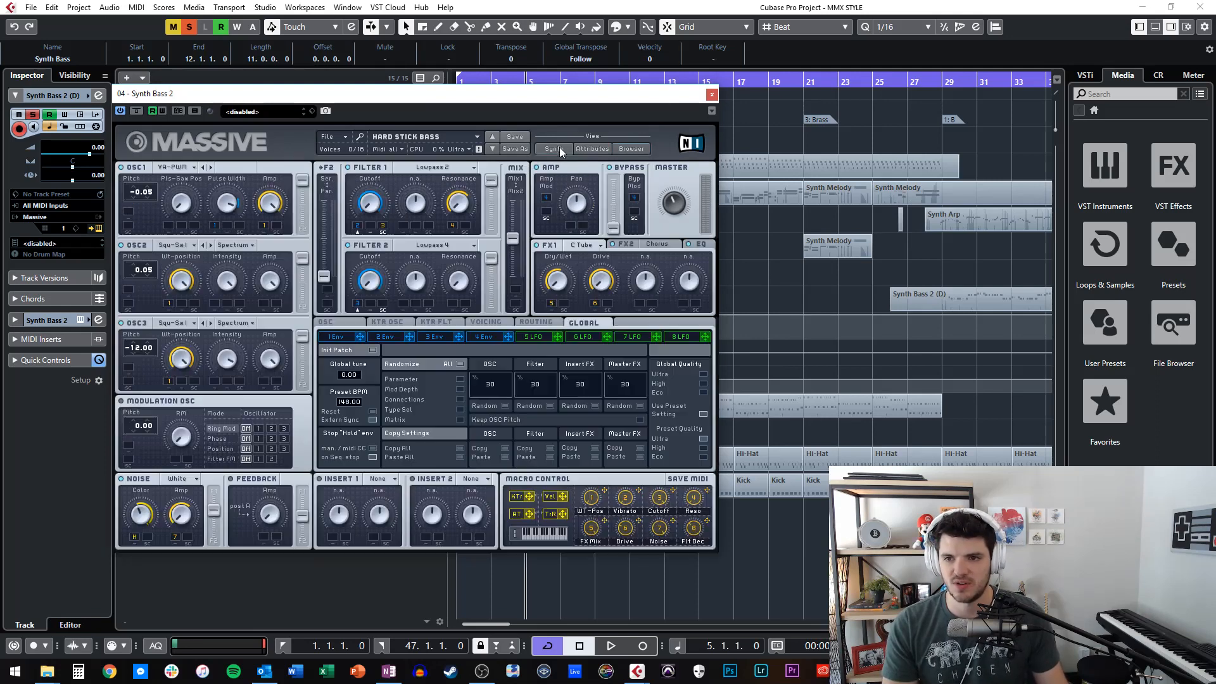
left_click(649, 245)
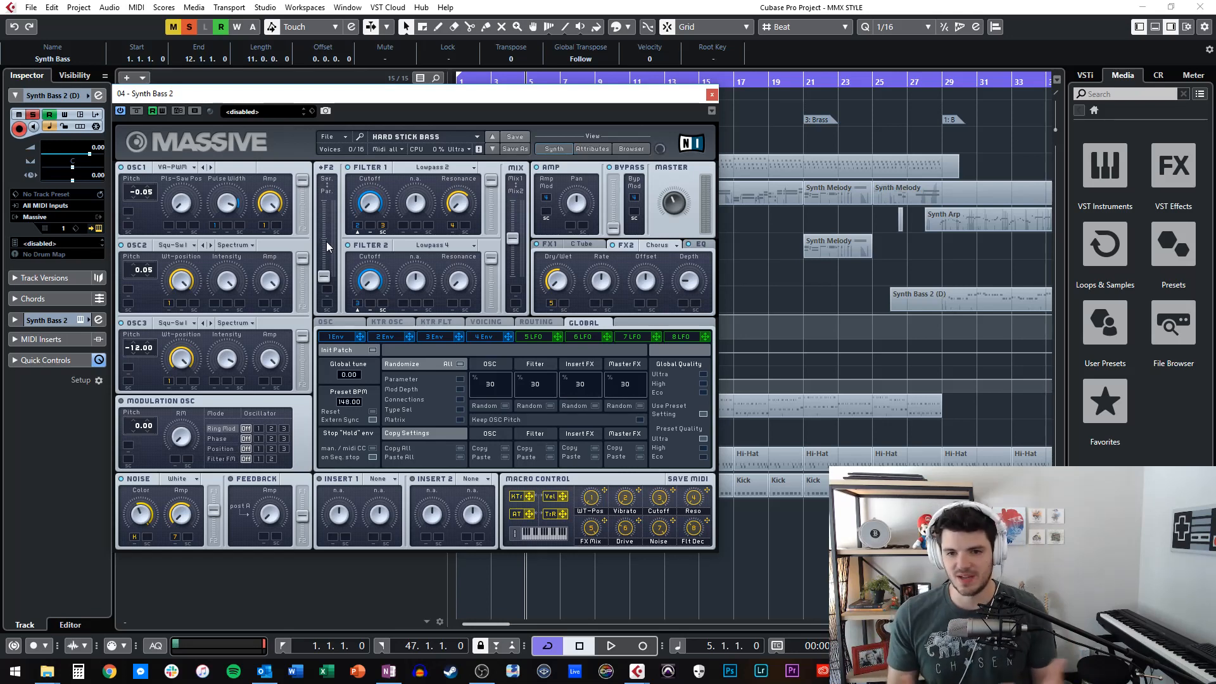
left_click(578, 244)
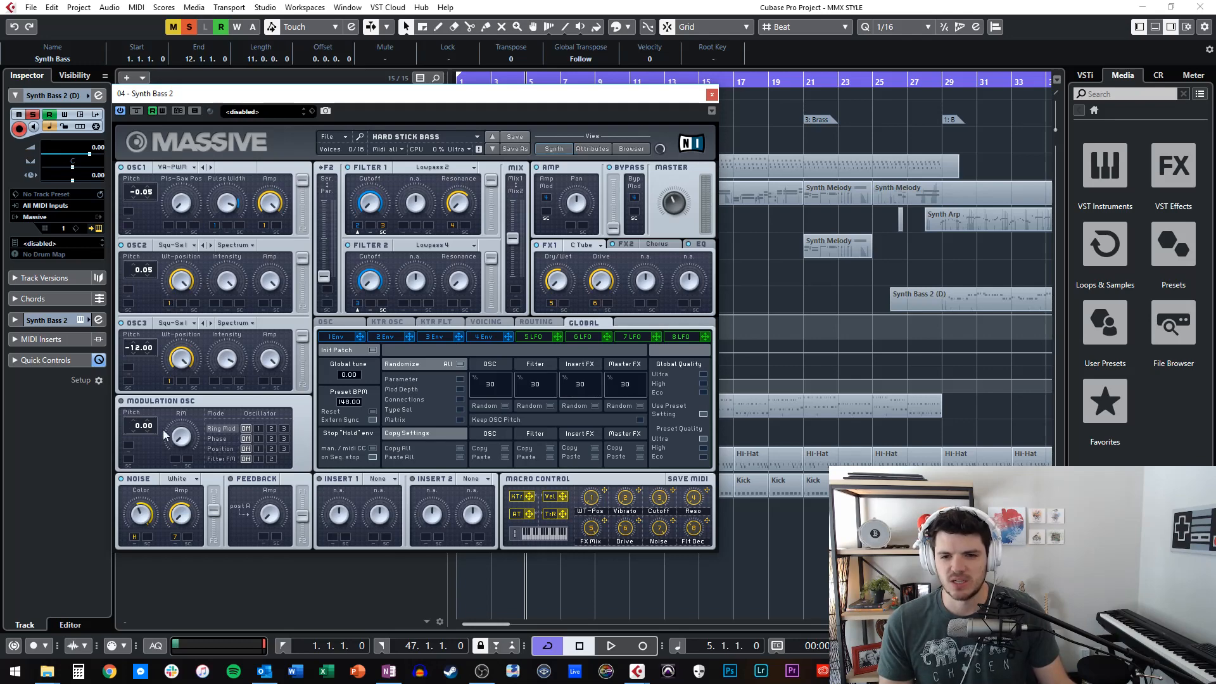
left_click(711, 95)
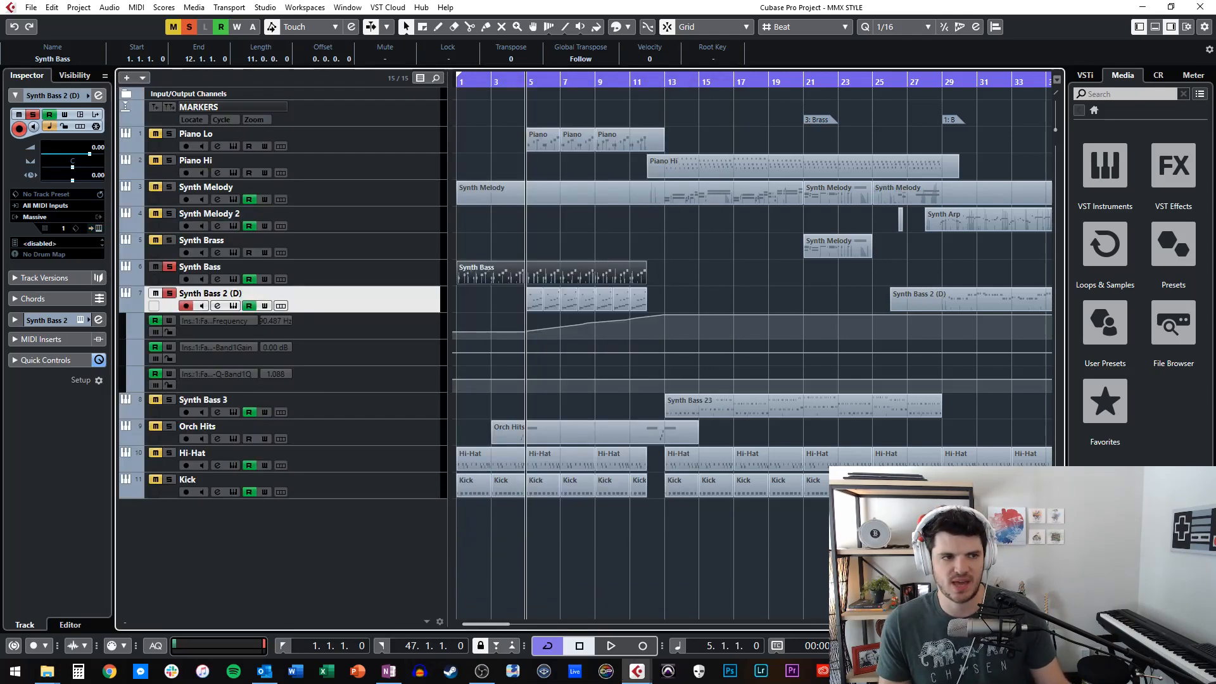
Show the FabFilter Pro-Q insert of Synth Bass 2 (D) and move its window clear of the track's automation lanes.
double_click(218, 332)
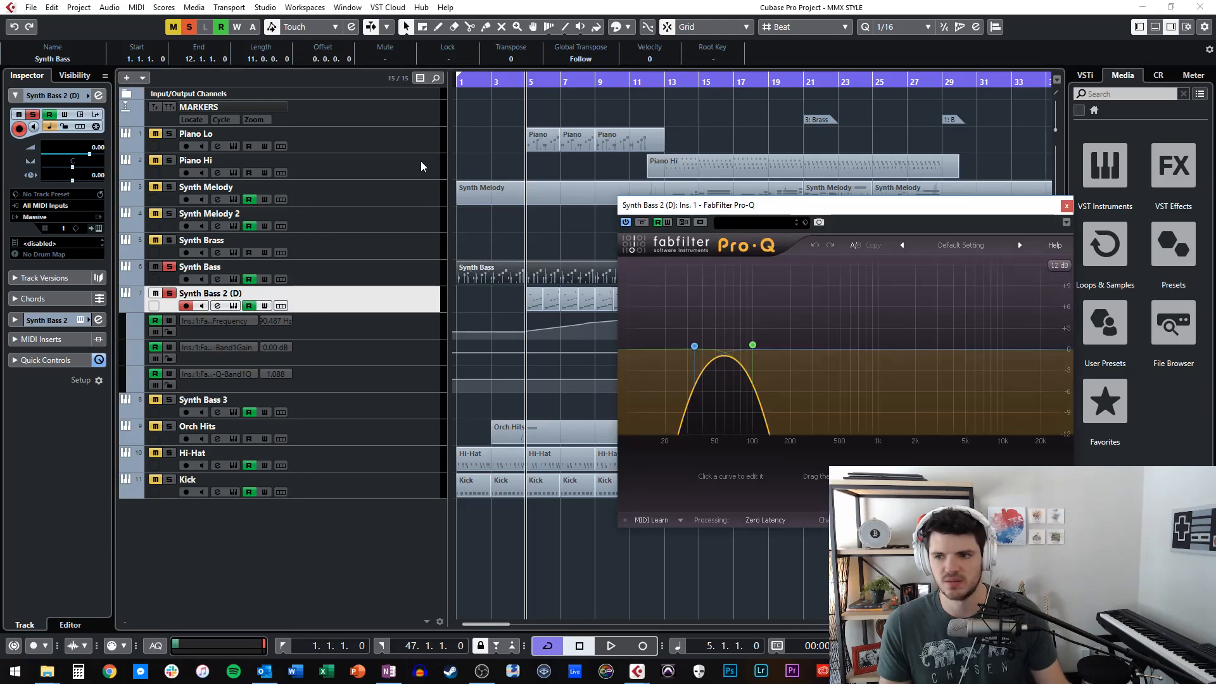
left_click_drag(734, 204, 297, 172)
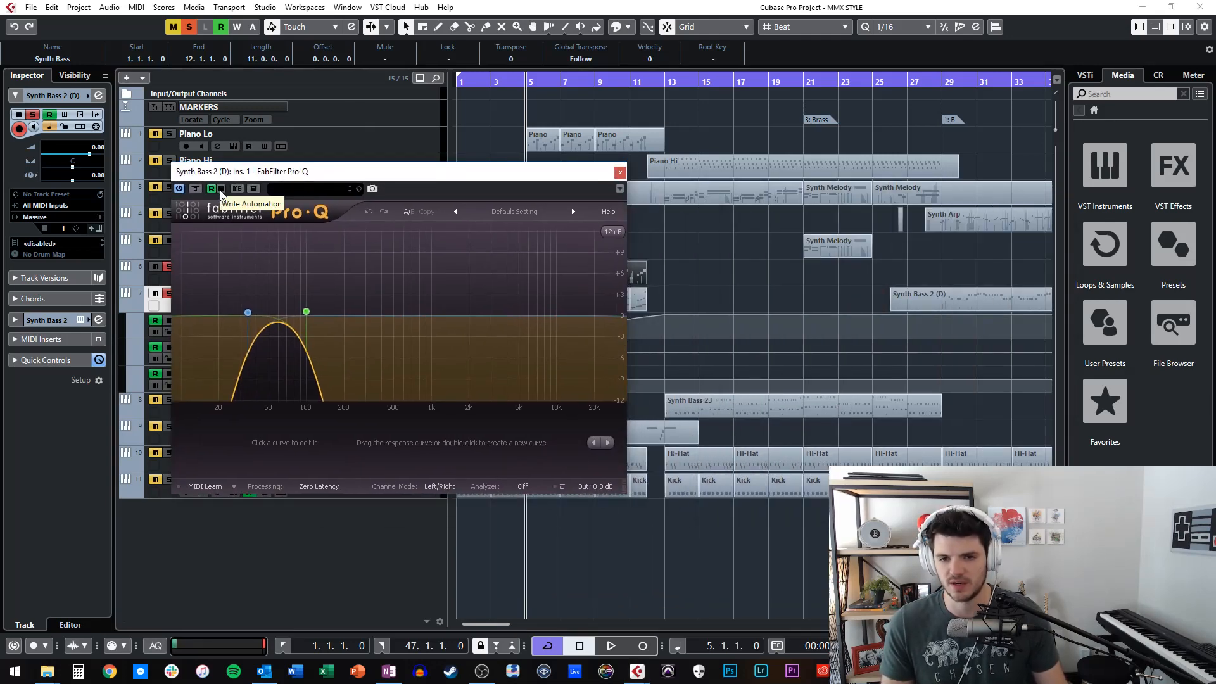
left_click_drag(329, 171, 301, 157)
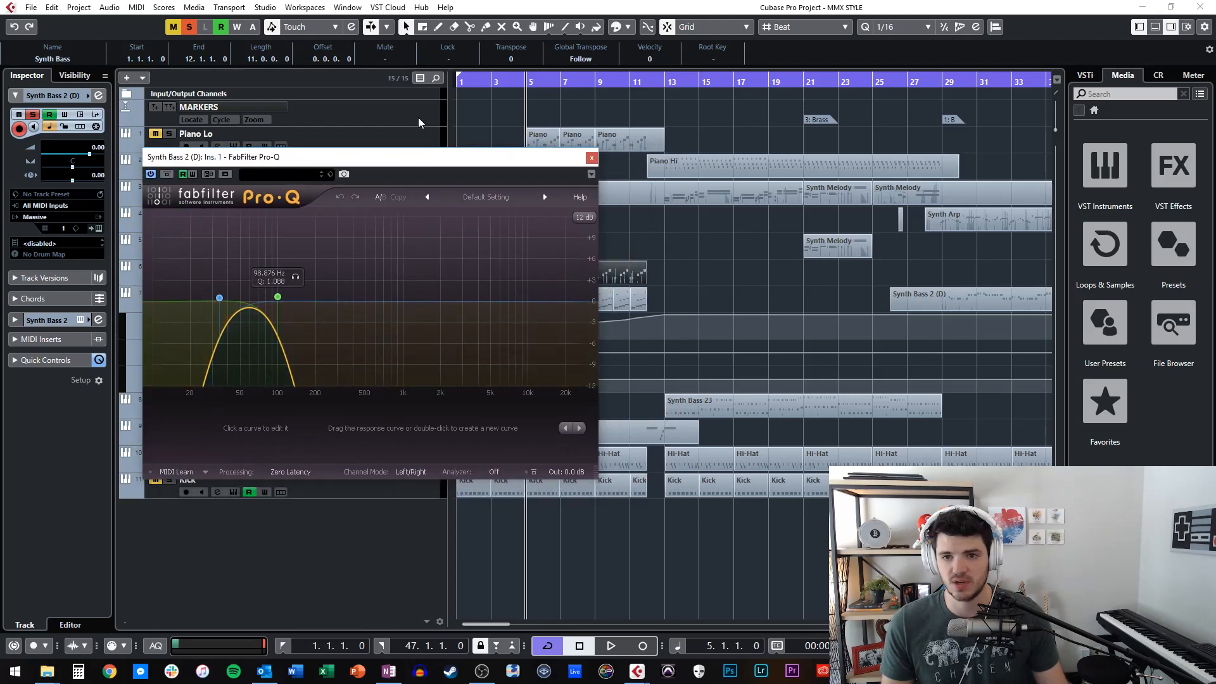
left_click_drag(412, 160, 348, 91)
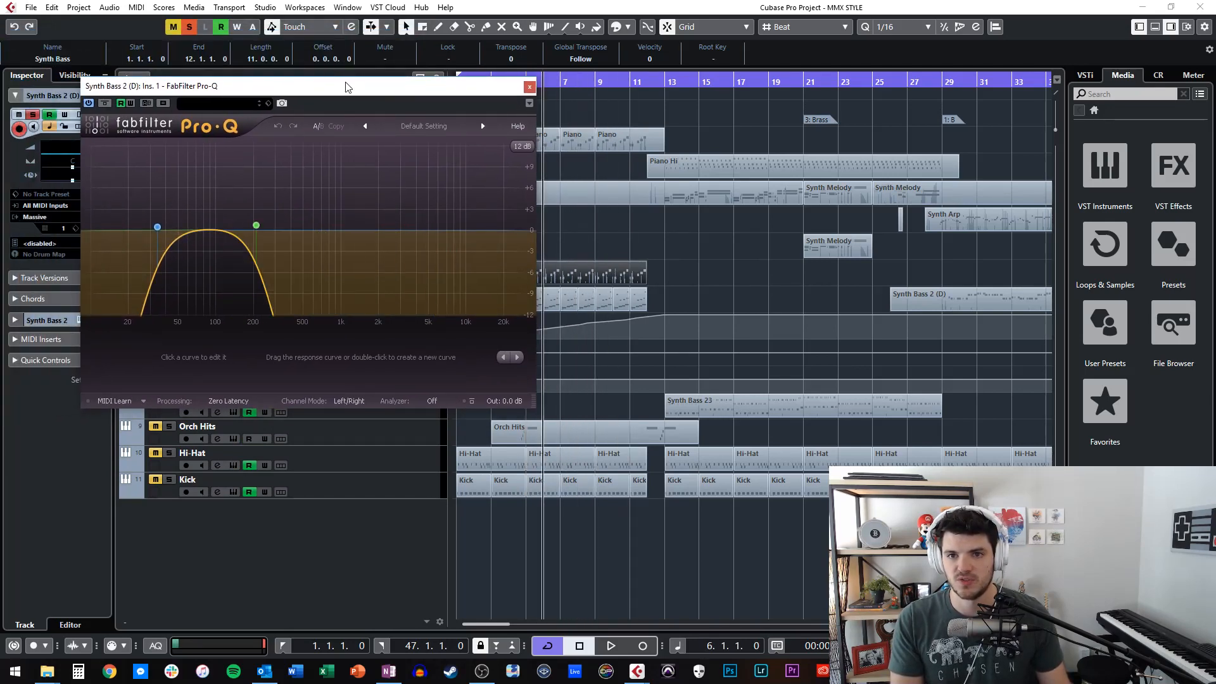
left_click_drag(347, 86, 295, 81)
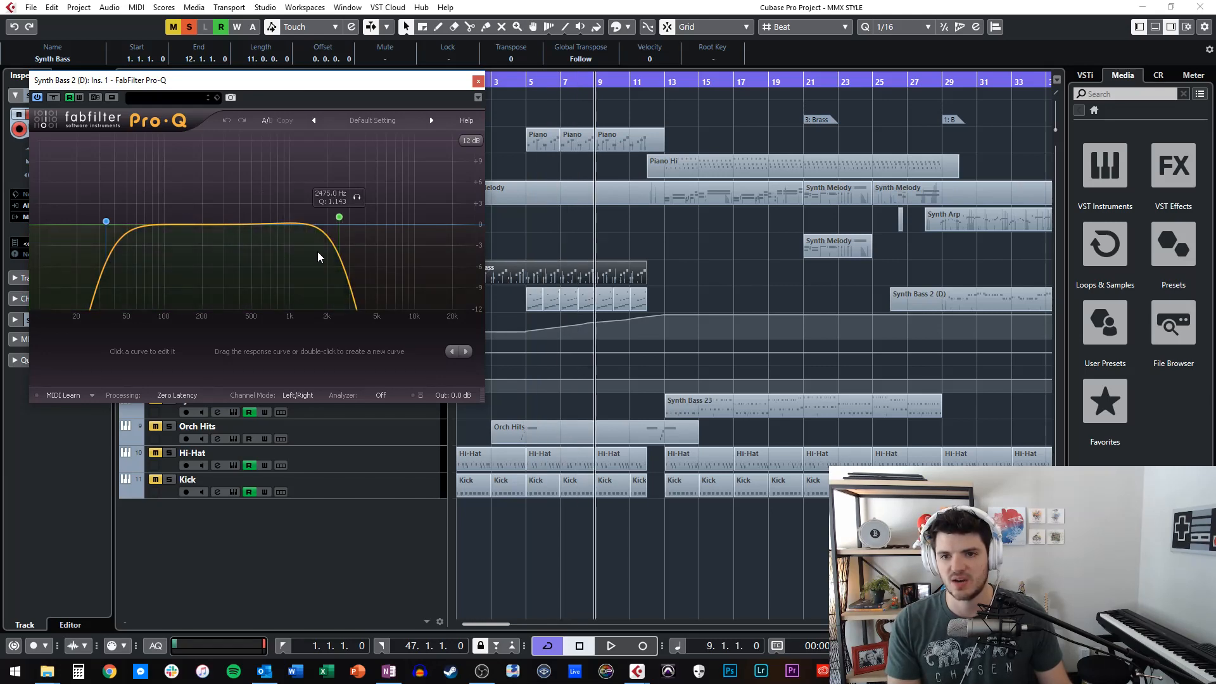
Step the playhead forward to bar 14 and back to examine the Pro-Q cutoff automation on Synth Bass 2 (D), and start playback.
key("KP_Add")
key("KP_Add")
key("KP_Subtract")
key("KP_Add")
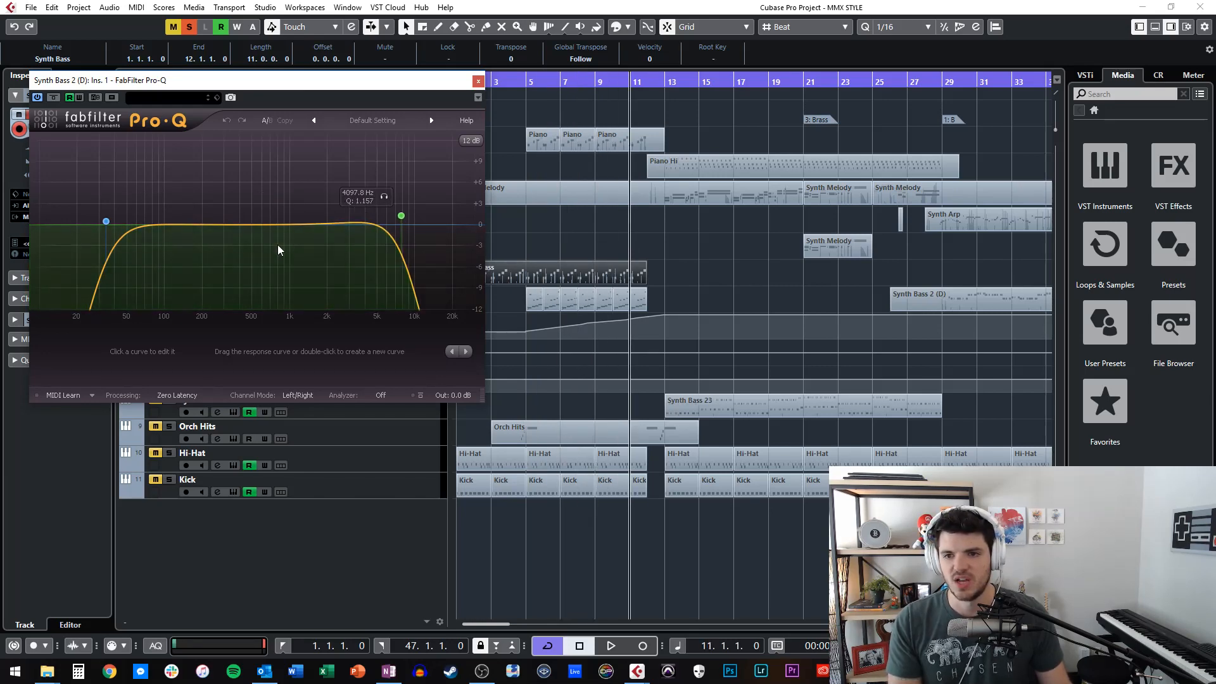
key("KP_Add")
key("KP_Add")
key("KP_Add")
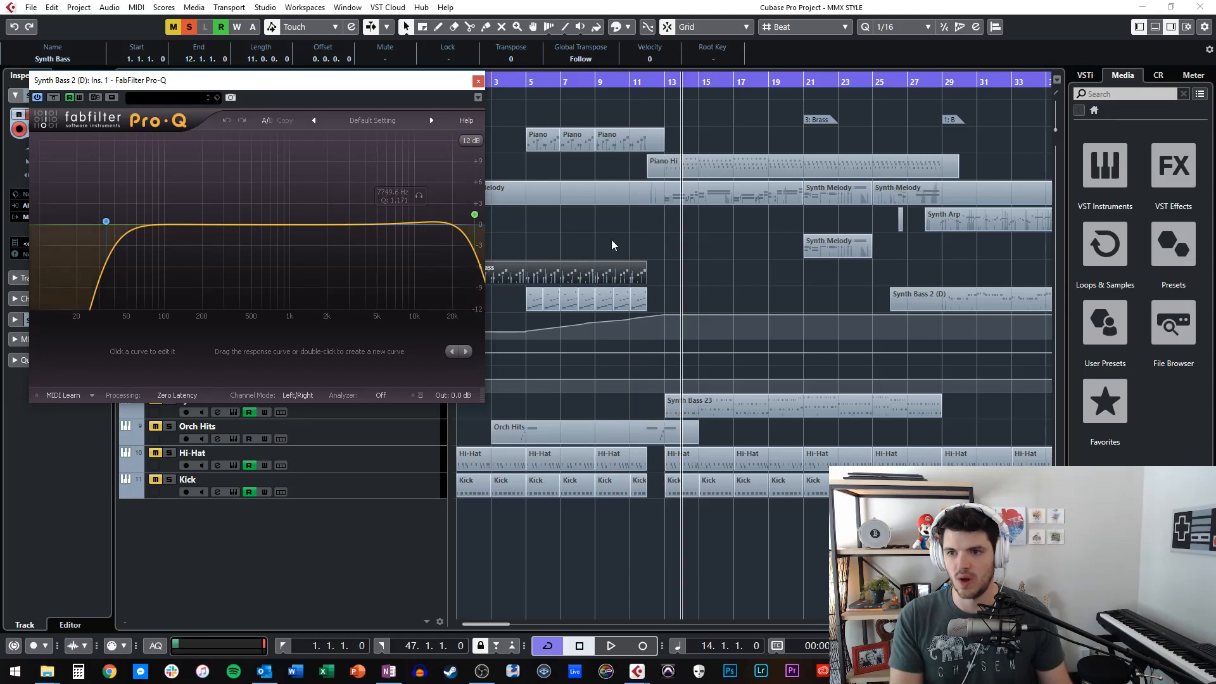
key("KP_Subtract")
key("KP_Subtract")
key("KP_Subtract")
key("KP_Subtract")
key("KP_Subtract")
key("KP_Subtract")
key("KP_Subtract")
key("KP_Subtract")
key("KP_Subtract")
key("KP_Subtract")
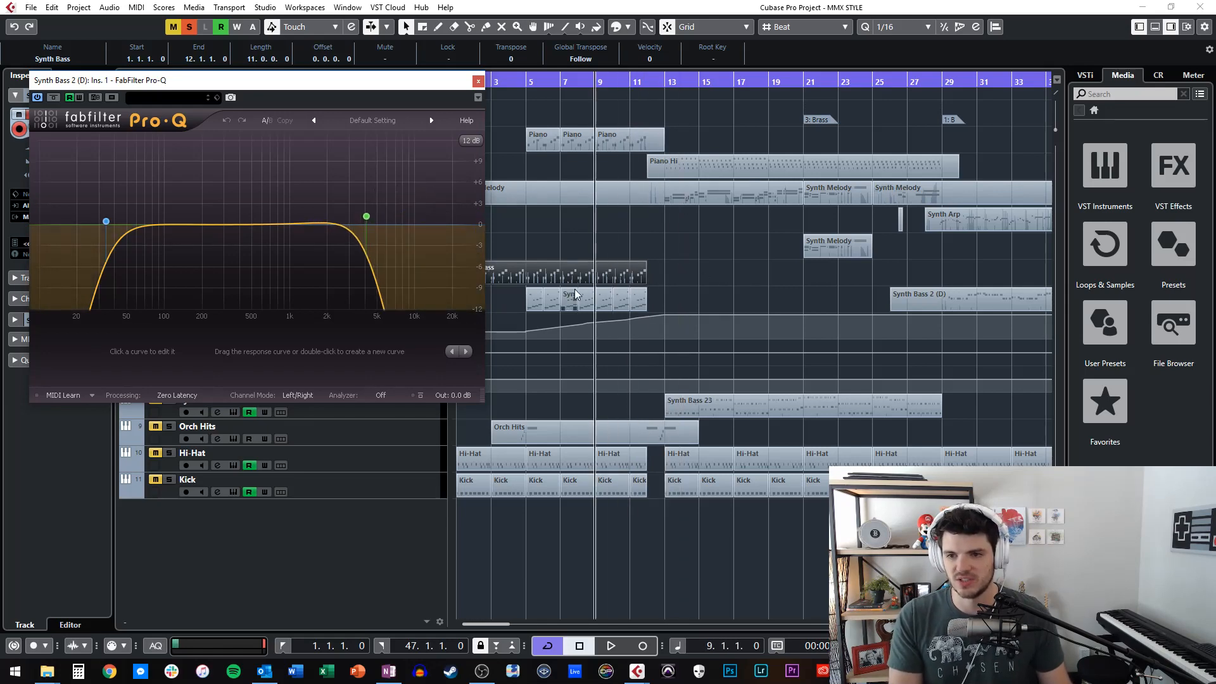
key("space")
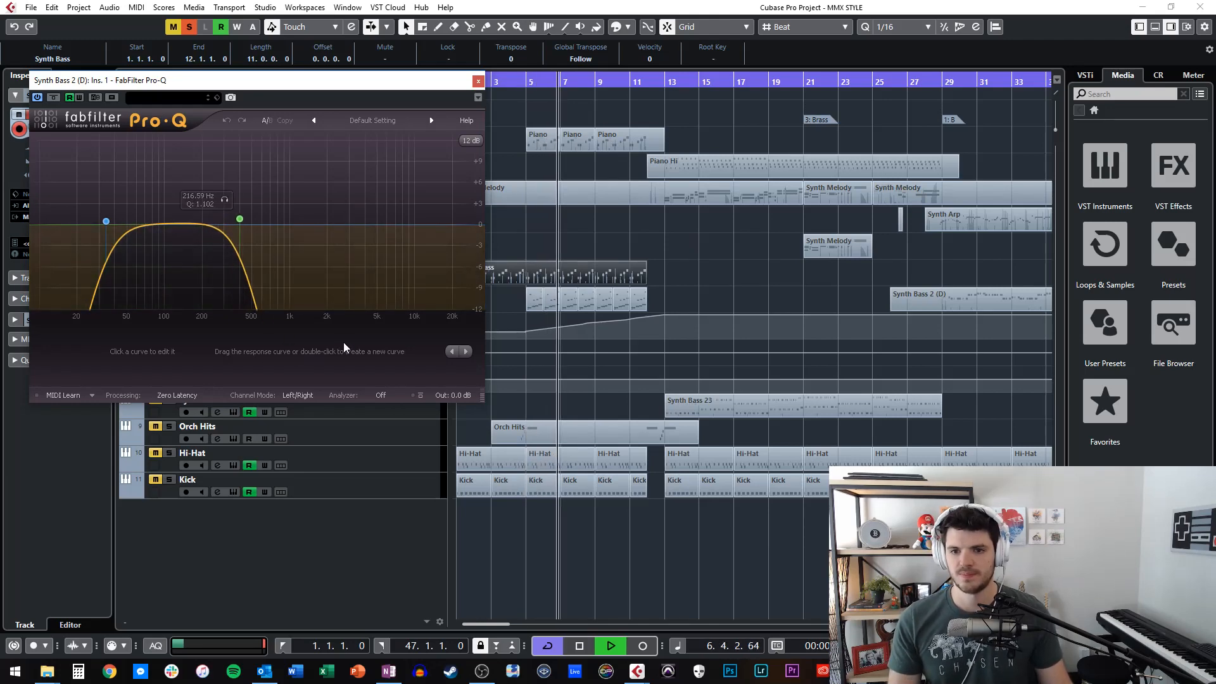
Examine the notes of the Synth Bass 2 (D) part at bar 8 during playback, stop playback, and close the Pro-Q window.
double_click(583, 296)
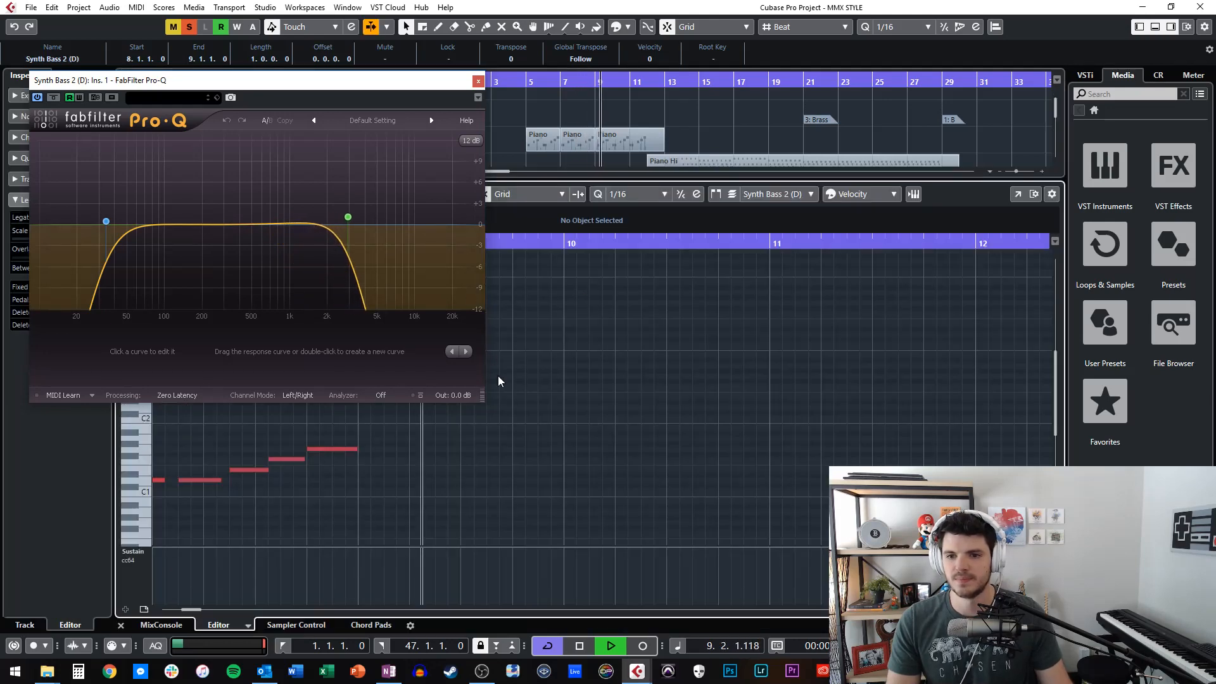
scroll(491, 416, "down", 5)
scroll(491, 416, "left", 7)
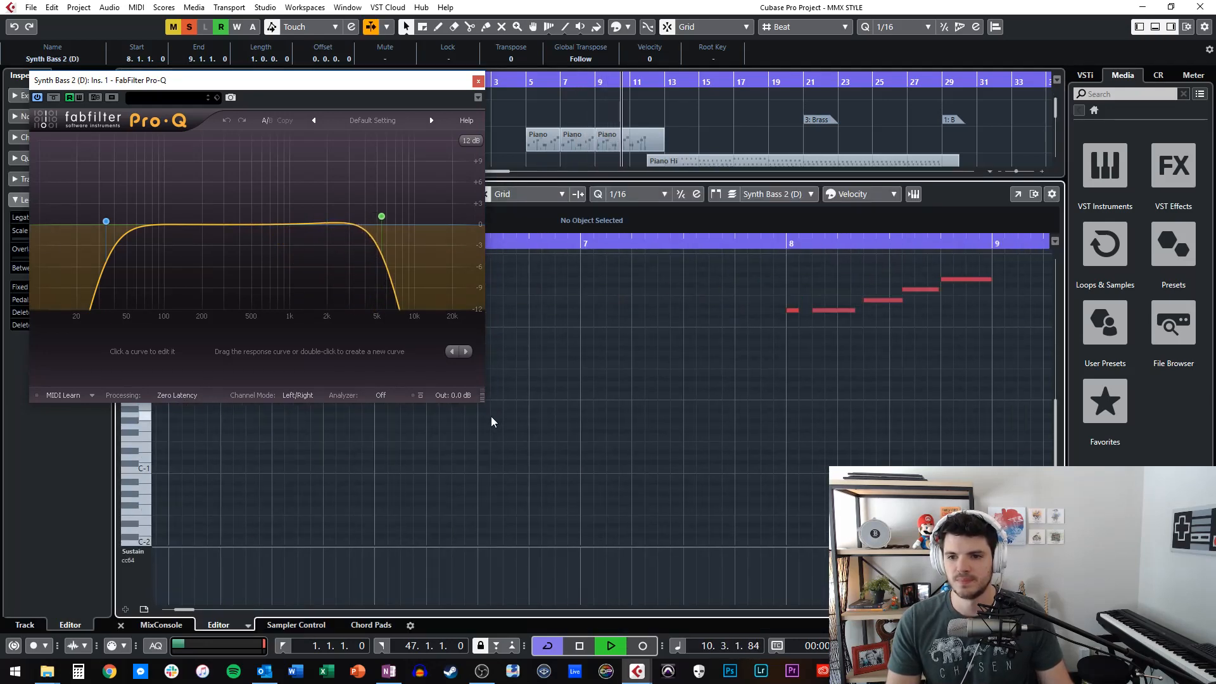
scroll(491, 415, "up", 4)
scroll(724, 413, "right", 1)
scroll(725, 415, "right", 3)
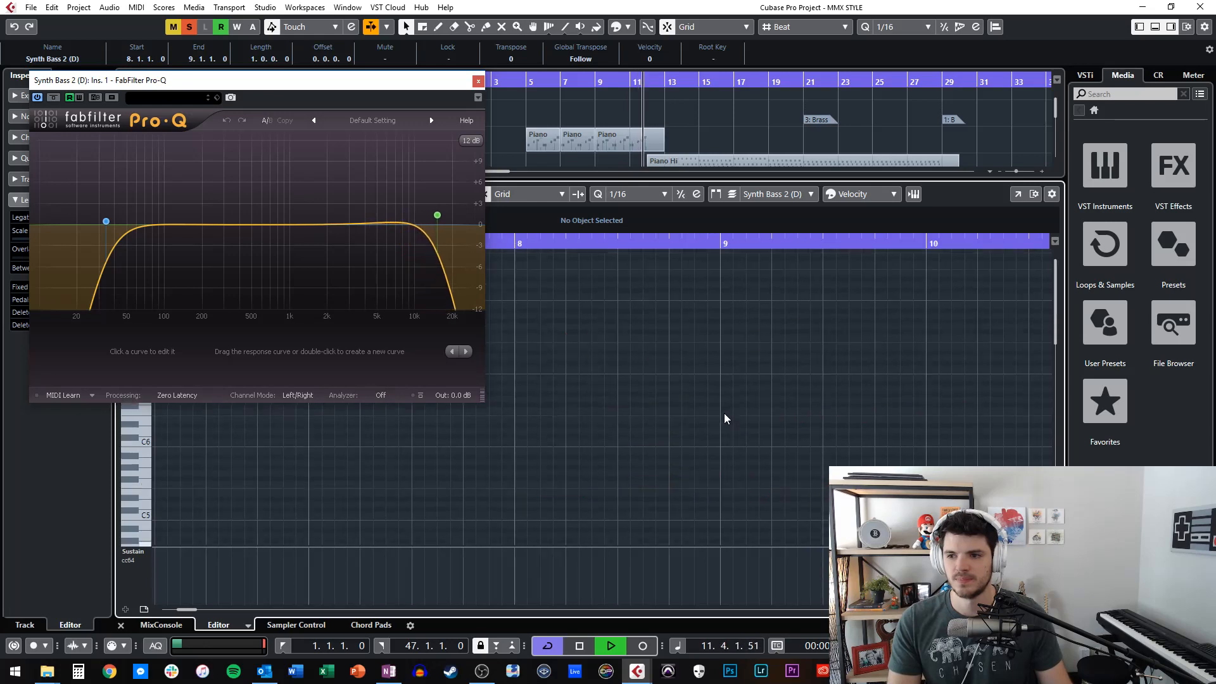
key("Return")
key("space")
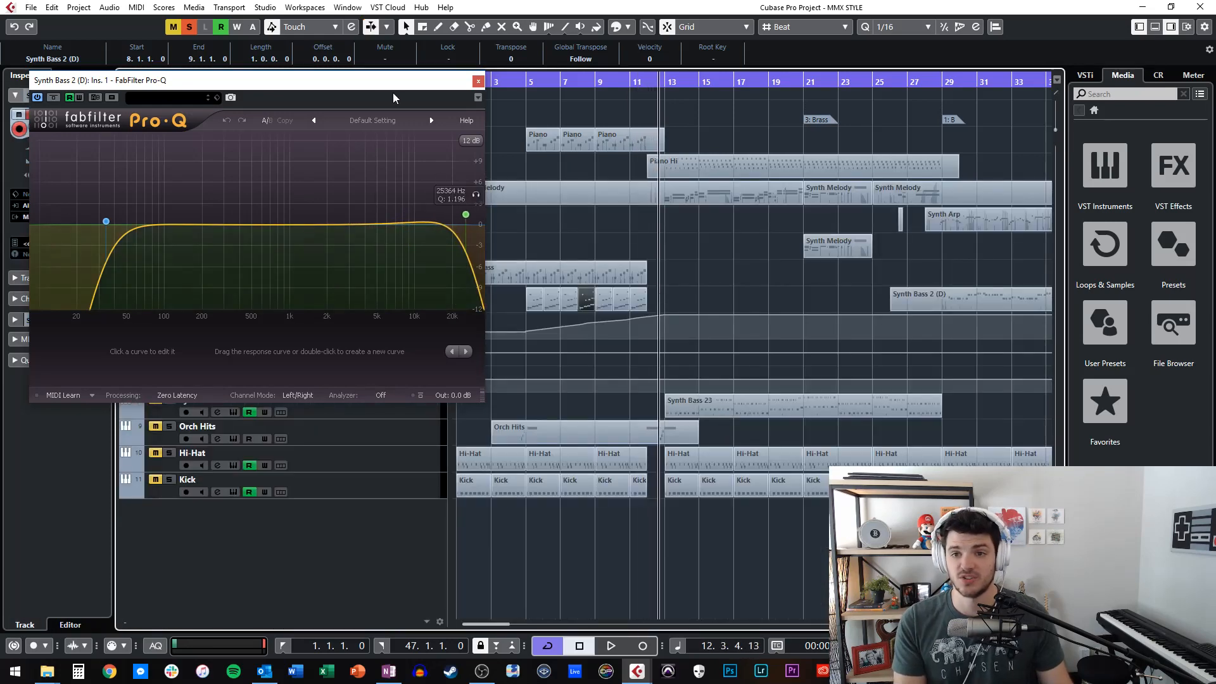
left_click(478, 81)
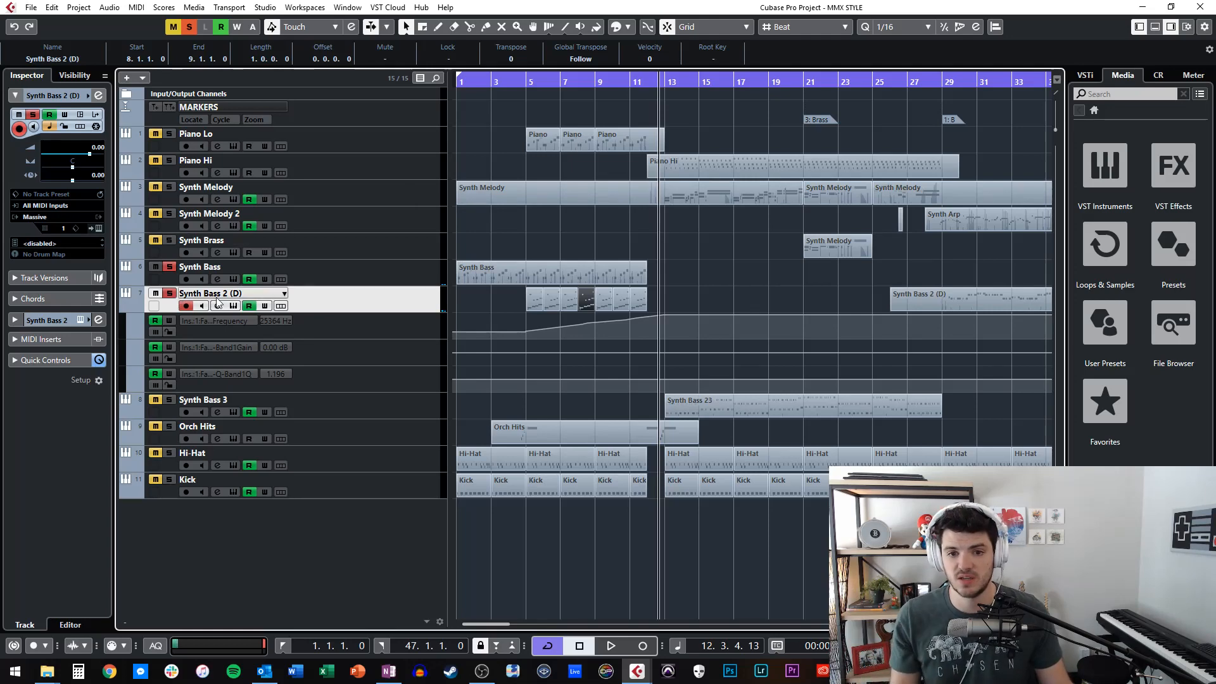
Place the playhead at bar 13, solo the Synth Bass 3 track, and start playback.
key("KP_Decimal")
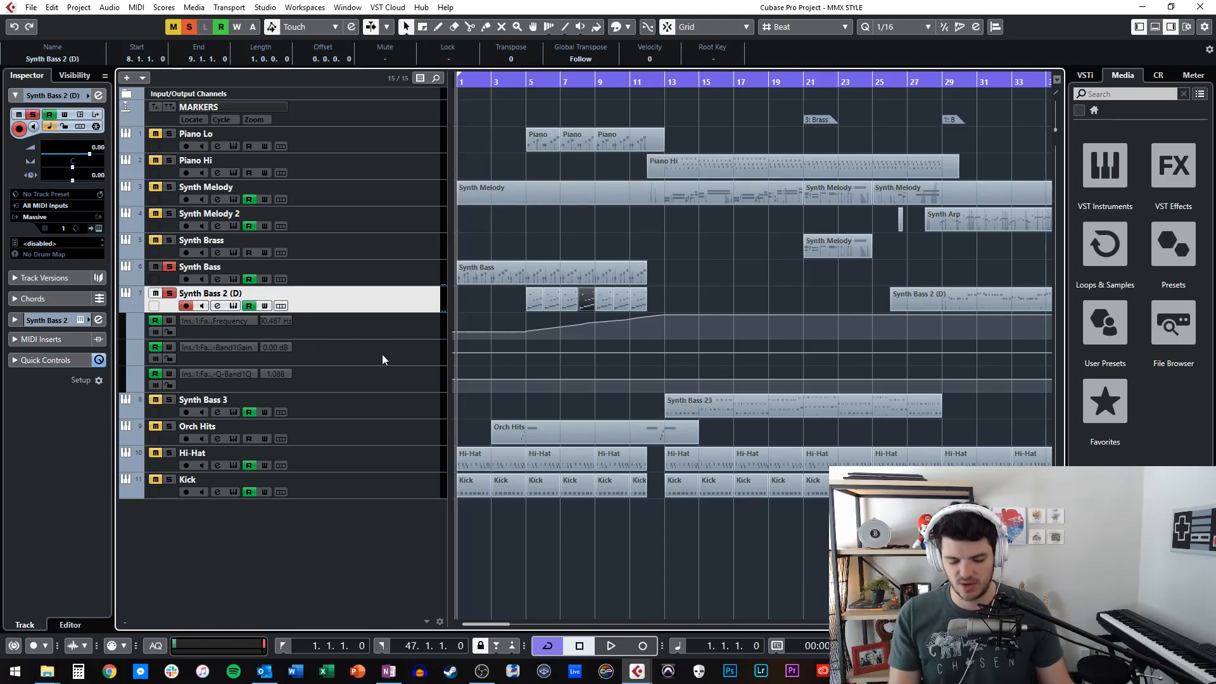
key("KP_Add")
key("KP_Add")
key("KP_Add")
key("KP_Add")
key("KP_Add")
key("KP_Add")
key("KP_Add")
key("KP_Add")
key("KP_Add")
key("KP_Add")
key("KP_Add")
key("KP_Add")
key("KP_Subtract")
key("KP_Add")
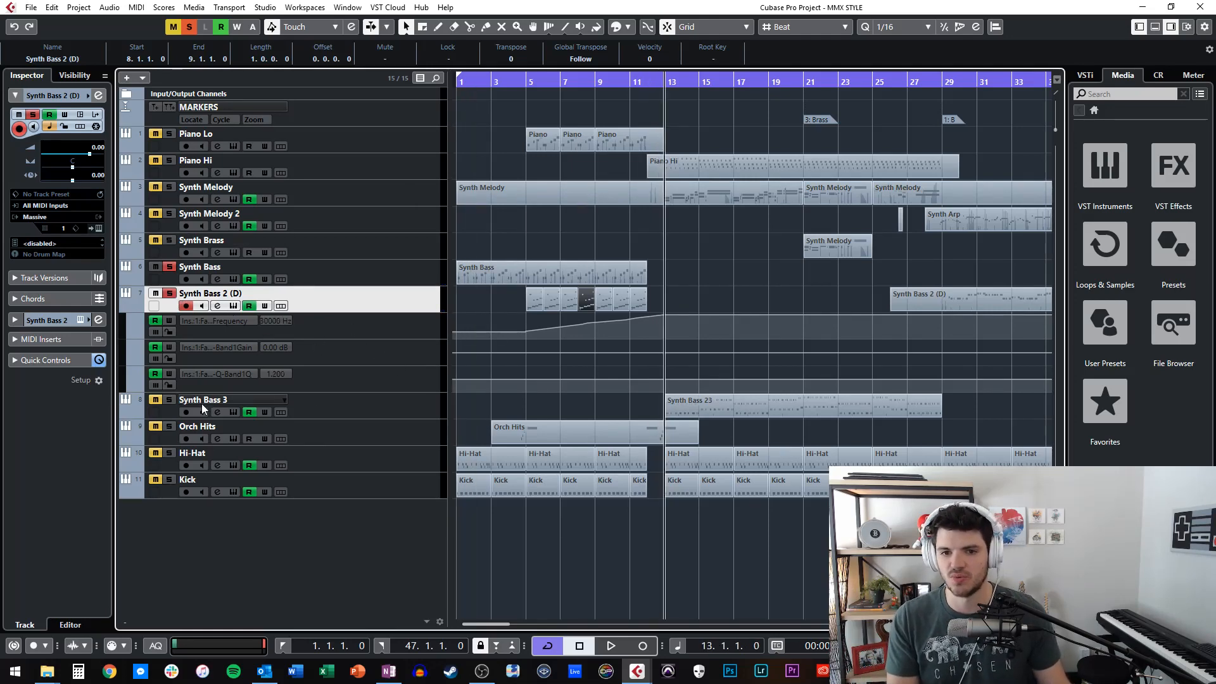
left_click(169, 400)
key("space")
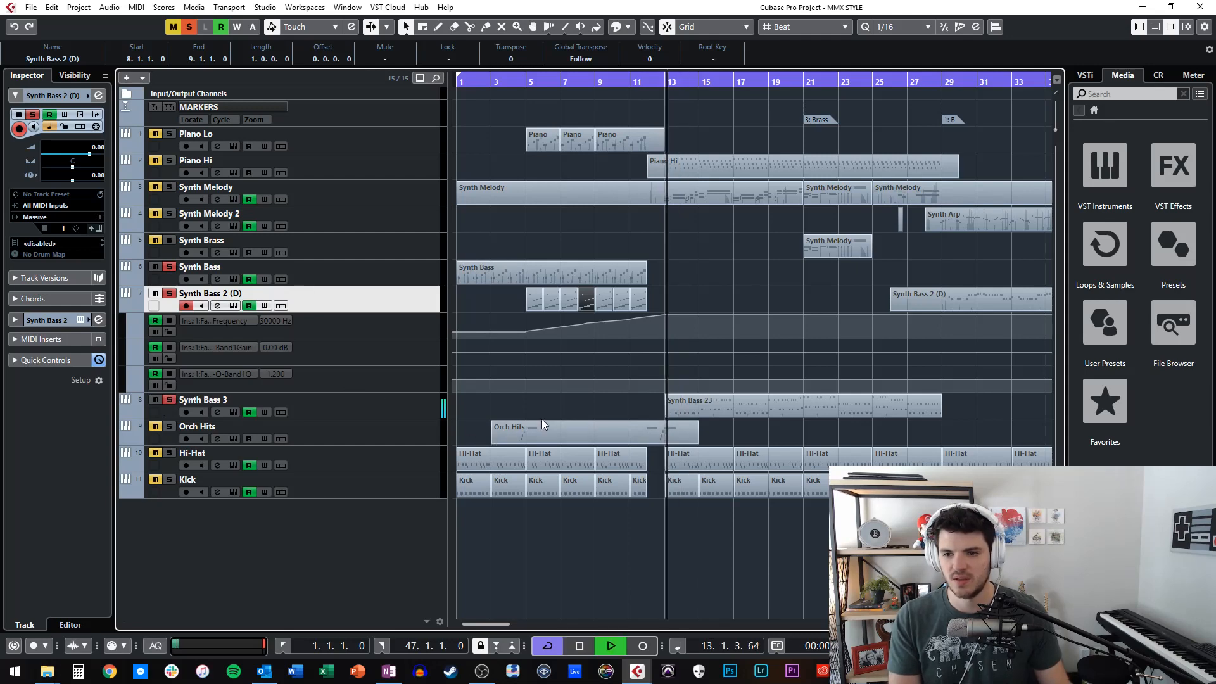
Show the notes of the Synth Bass 23 part and play through them, closing the note editor while playback runs.
key("space")
double_click(723, 404)
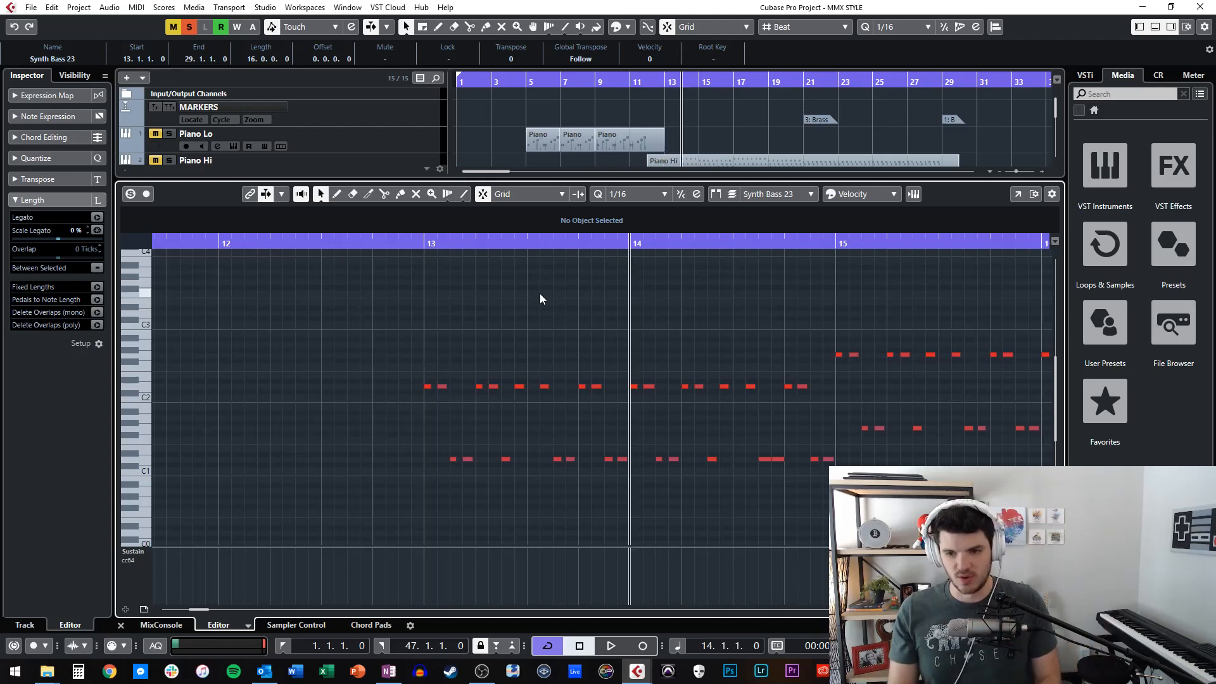
key("space")
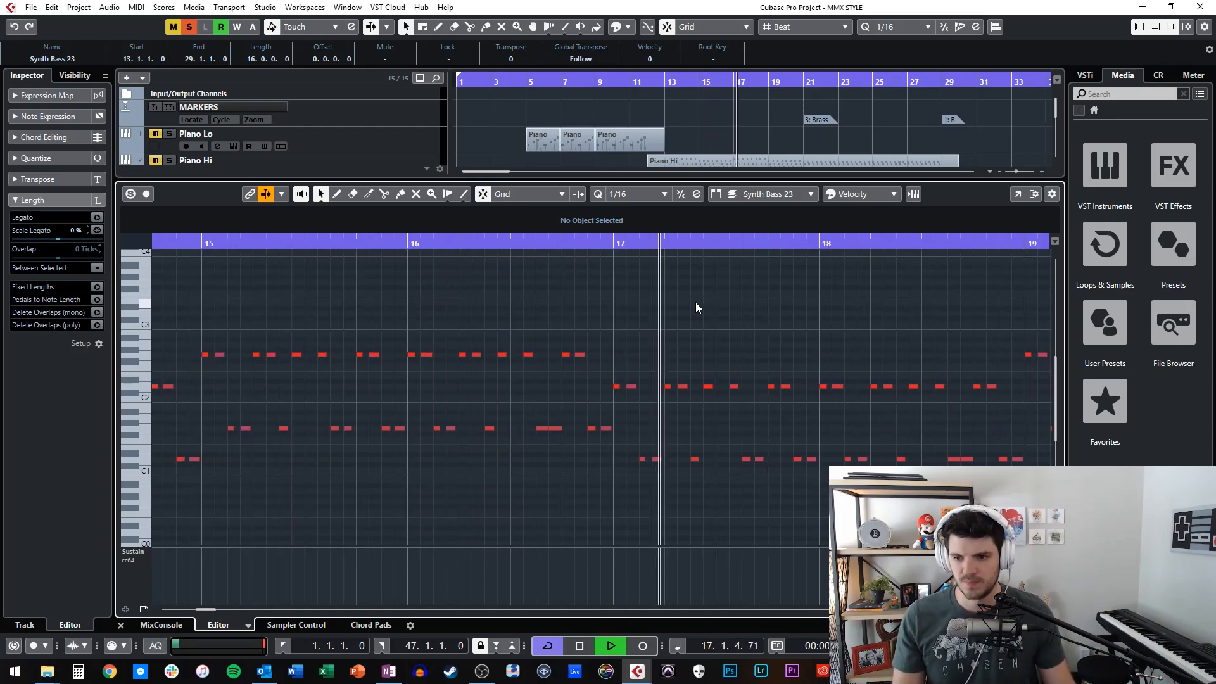
key("Return")
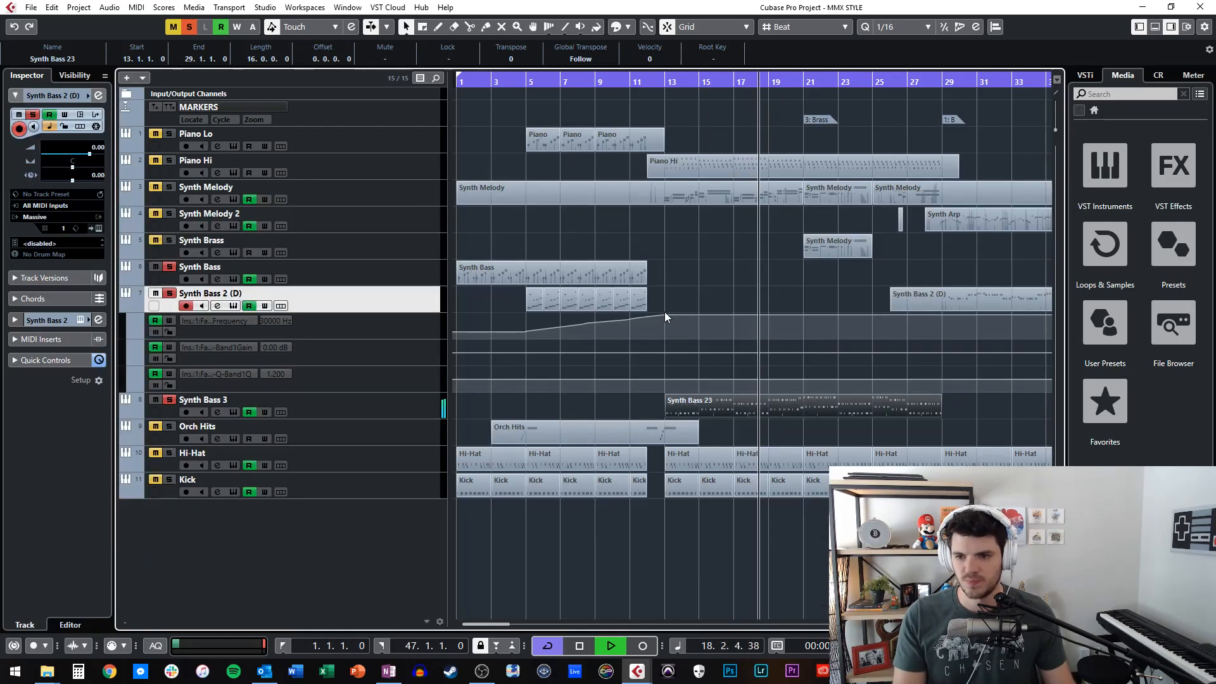
Reopen the Synth Bass 23 part, examine its alternating octave note pattern around bars 14 to 18, and close the editor.
double_click(765, 401)
scroll(648, 328, "left", 5)
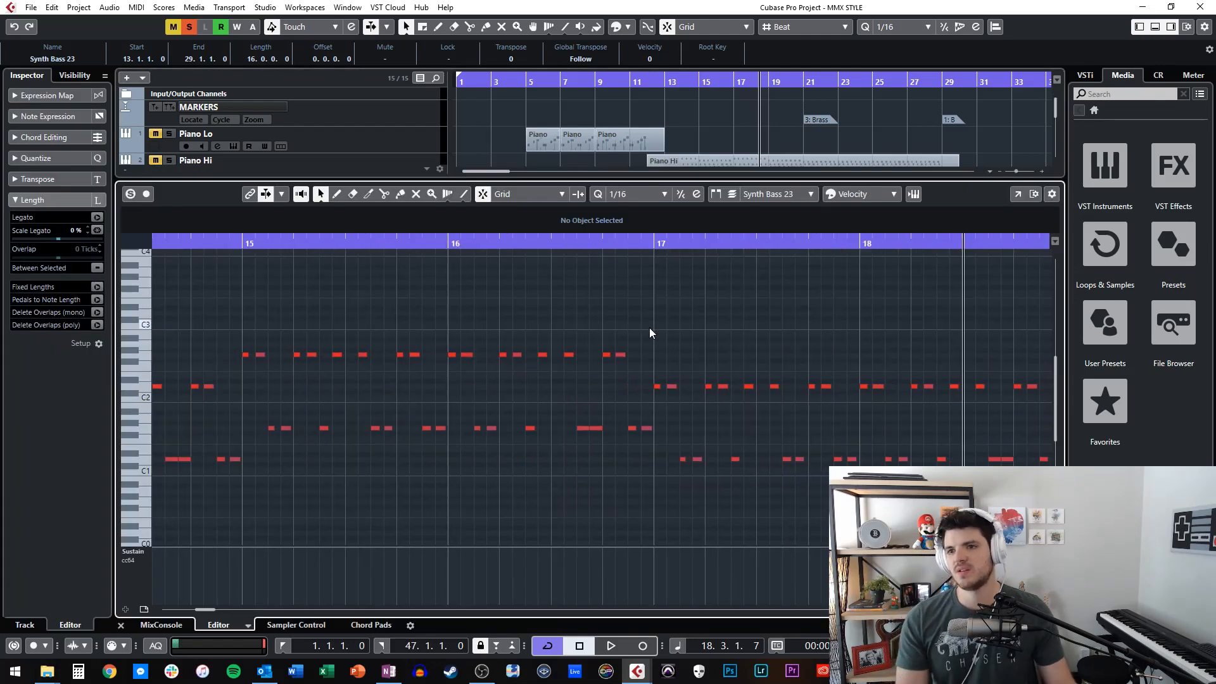
scroll(649, 332, "left", 3)
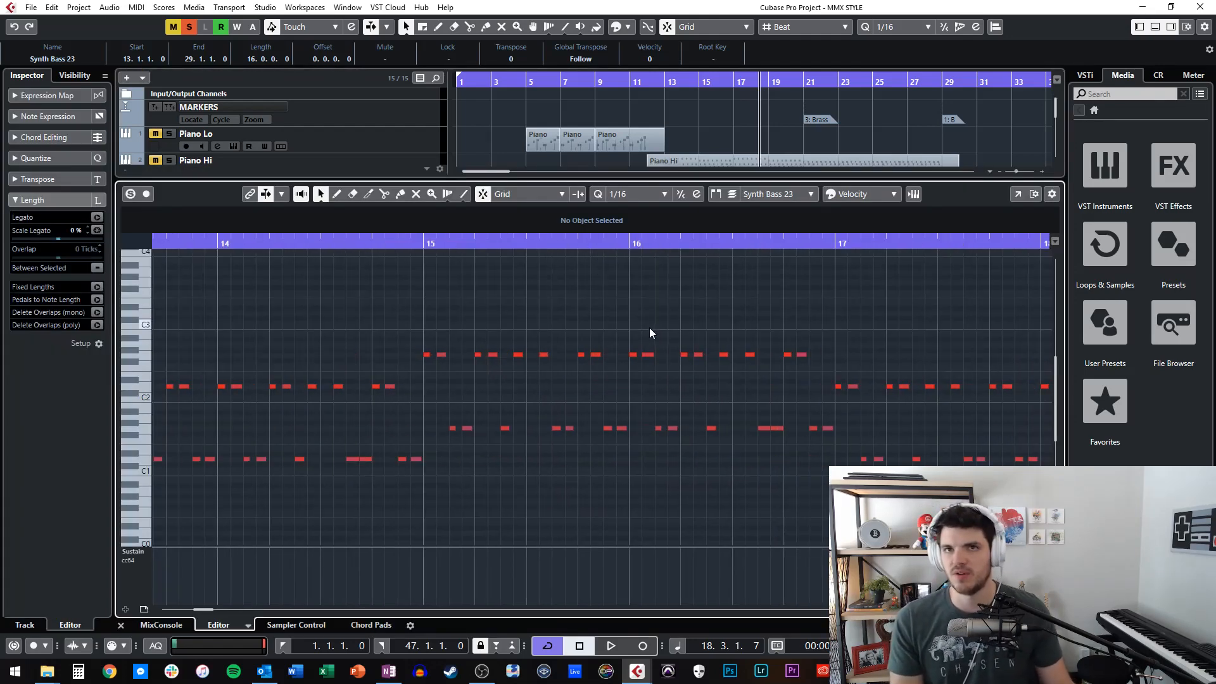
scroll(650, 331, "left", 1)
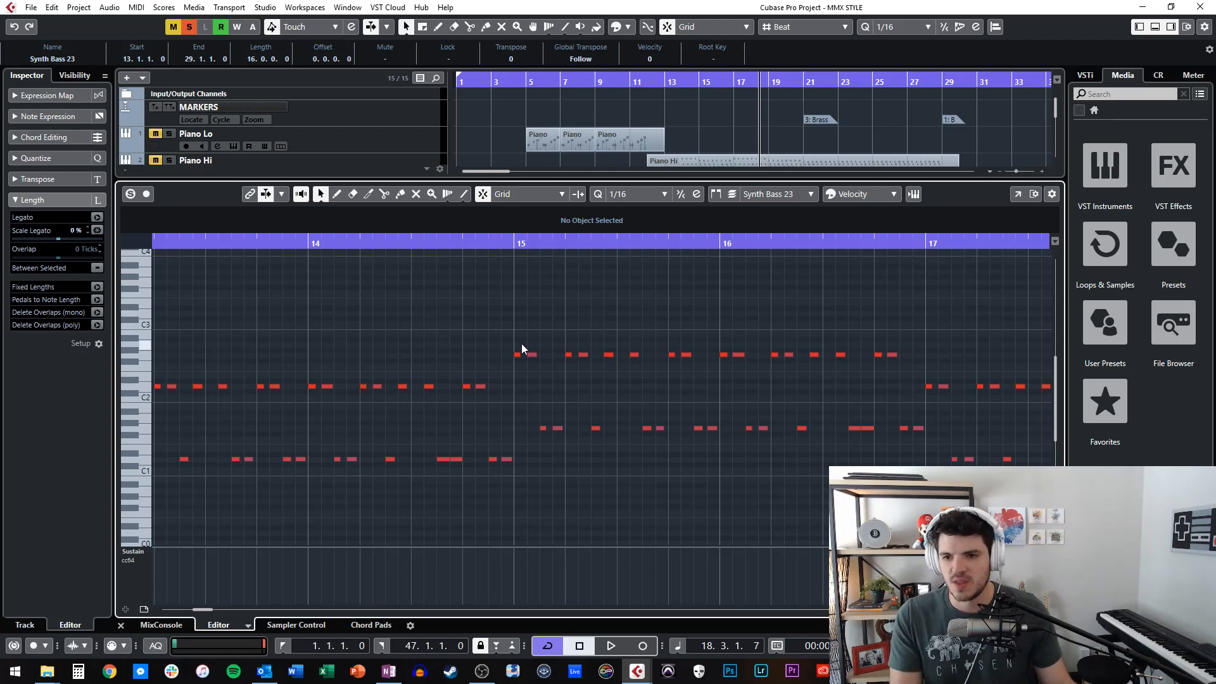
scroll(511, 336, "left", 4)
key("Return")
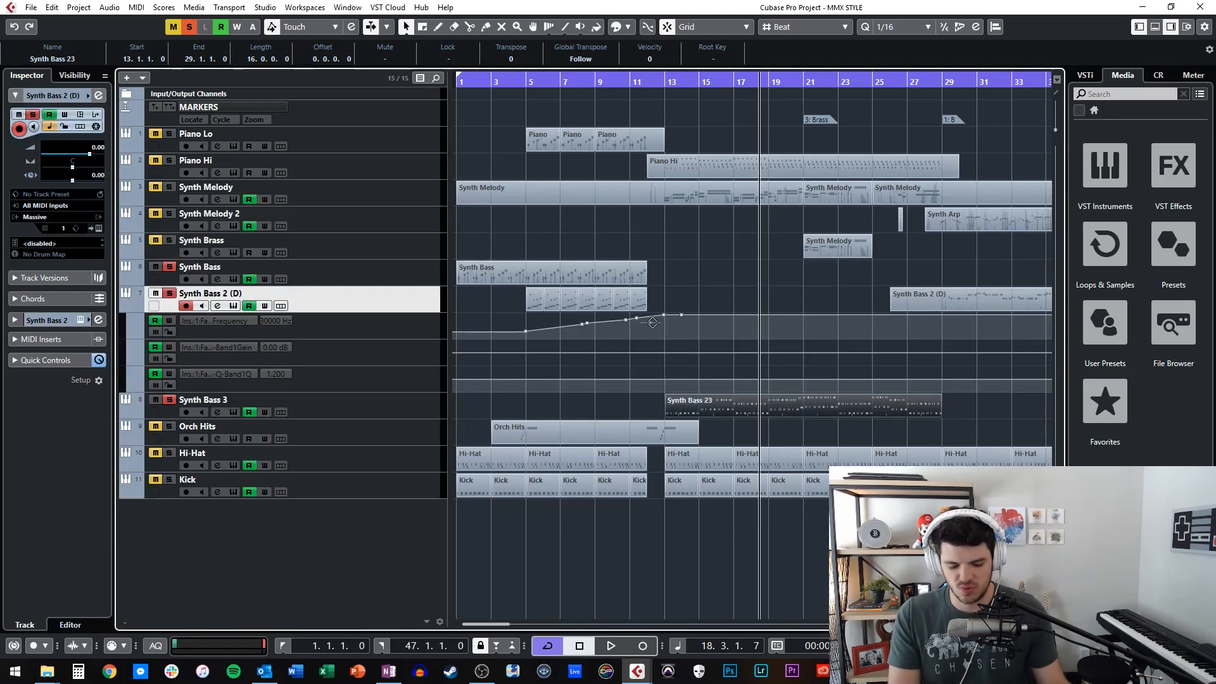
Step the playhead back toward the start of the Synth Bass 23 part, play the passage, and stop.
key("KP_Subtract")
key("KP_Subtract")
key("KP_Subtract")
key("KP_Subtract")
key("KP_Subtract")
key("KP_Subtract")
key("space")
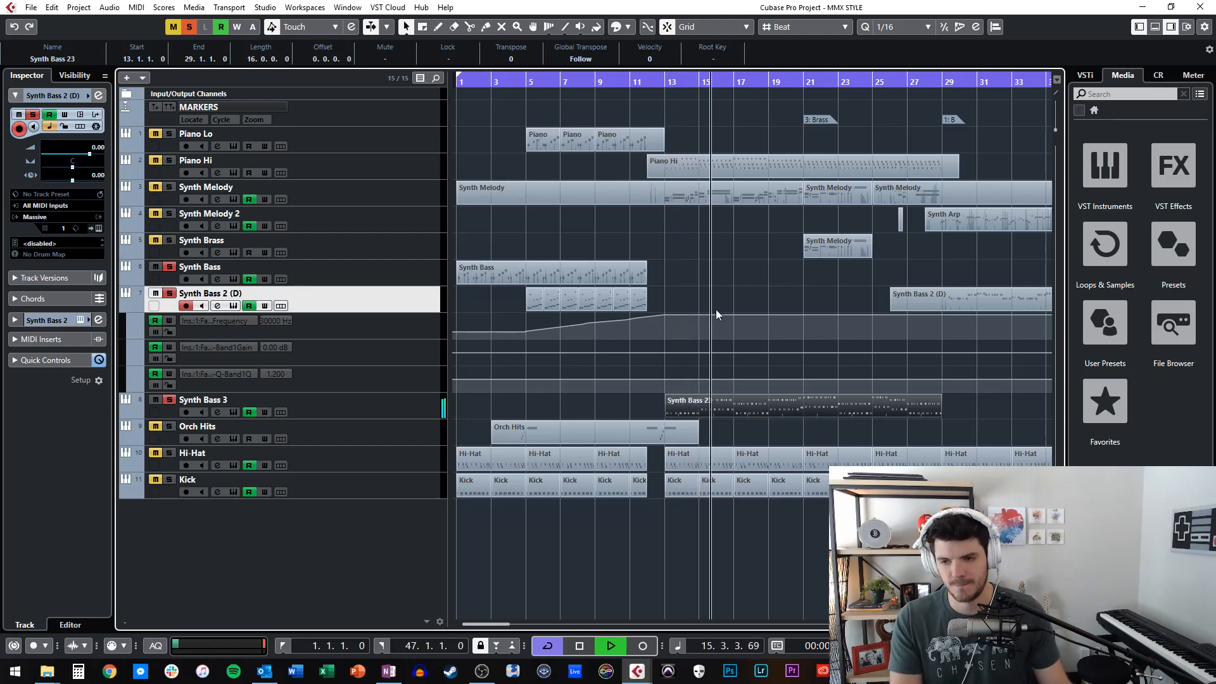
key("space")
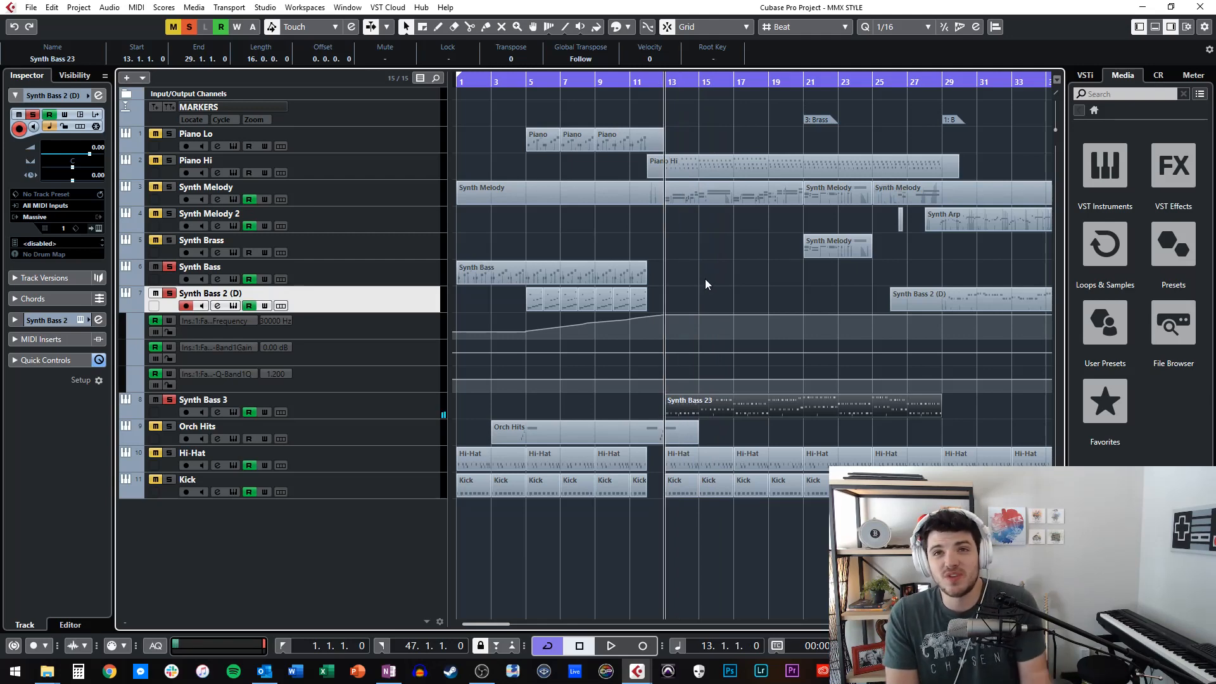
Step the playhead around bars 13 to 16 and listen to the Synth Bass 3 passage again.
key("KP_Add")
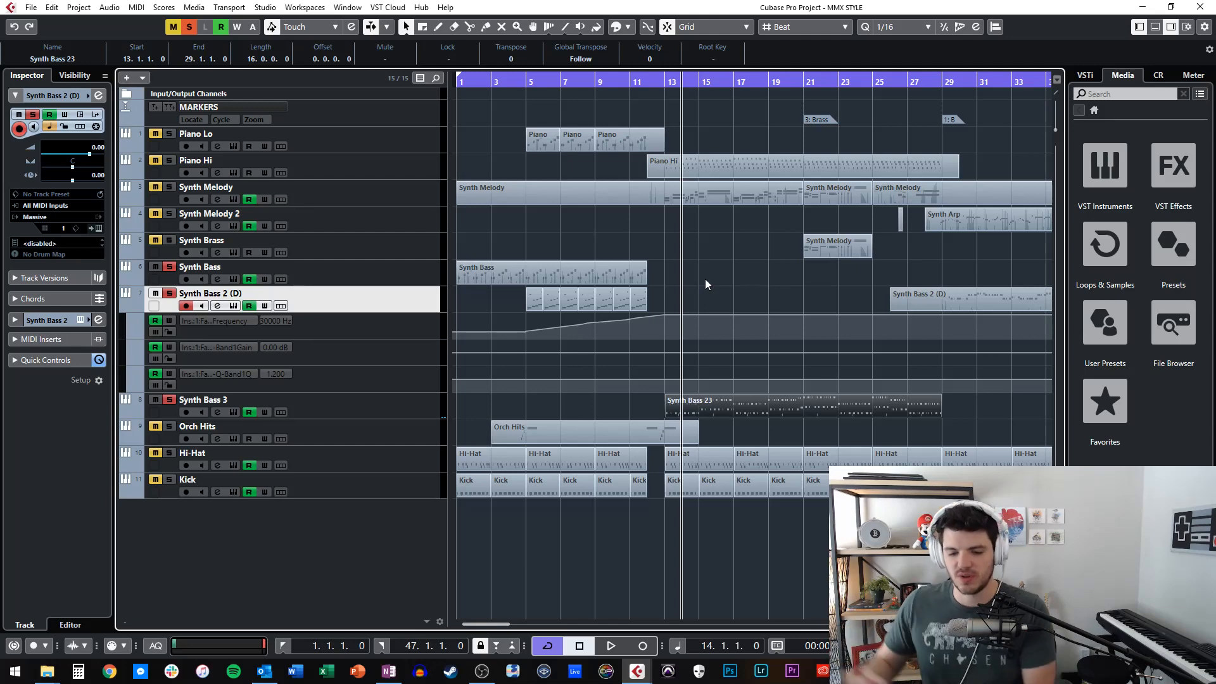
key("space")
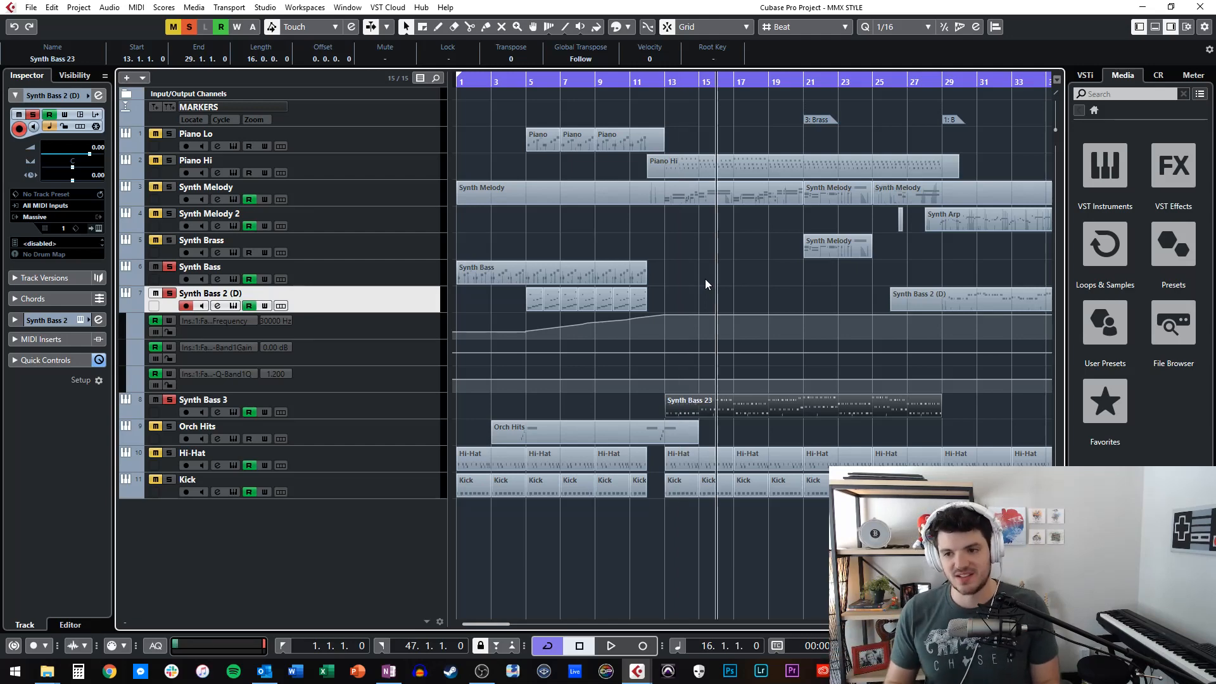
key("space")
key("KP_Subtract")
key("KP_Subtract")
key("KP_Subtract")
key("KP_Subtract")
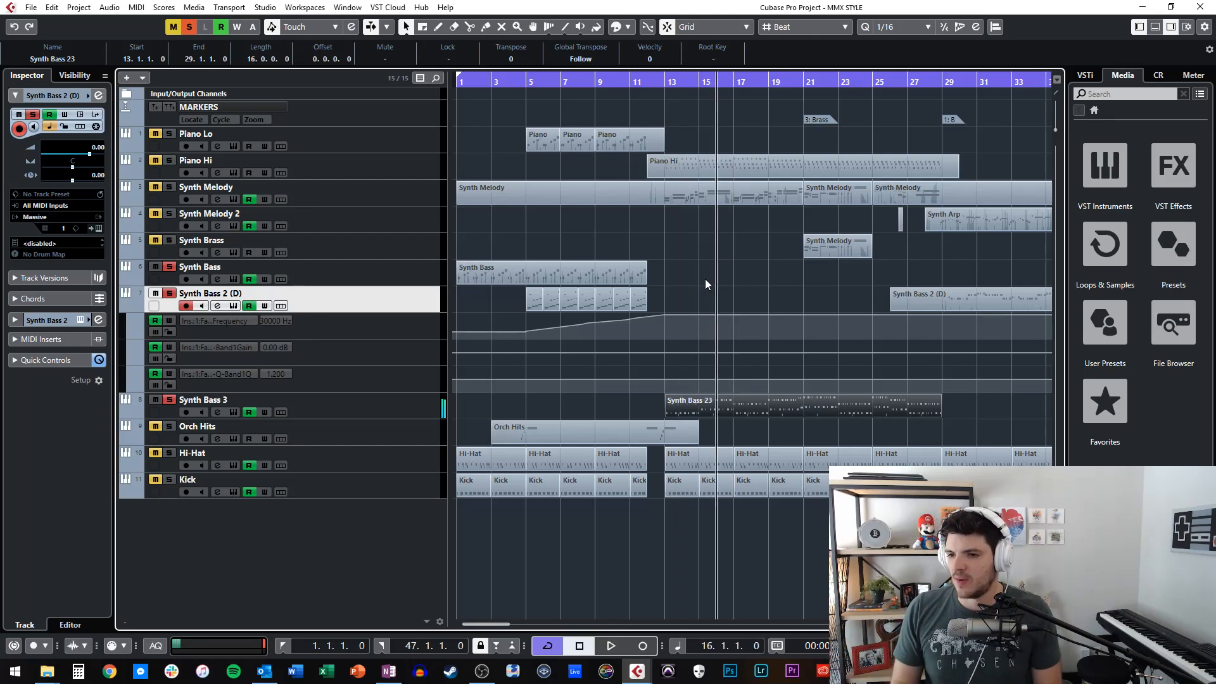
key("space")
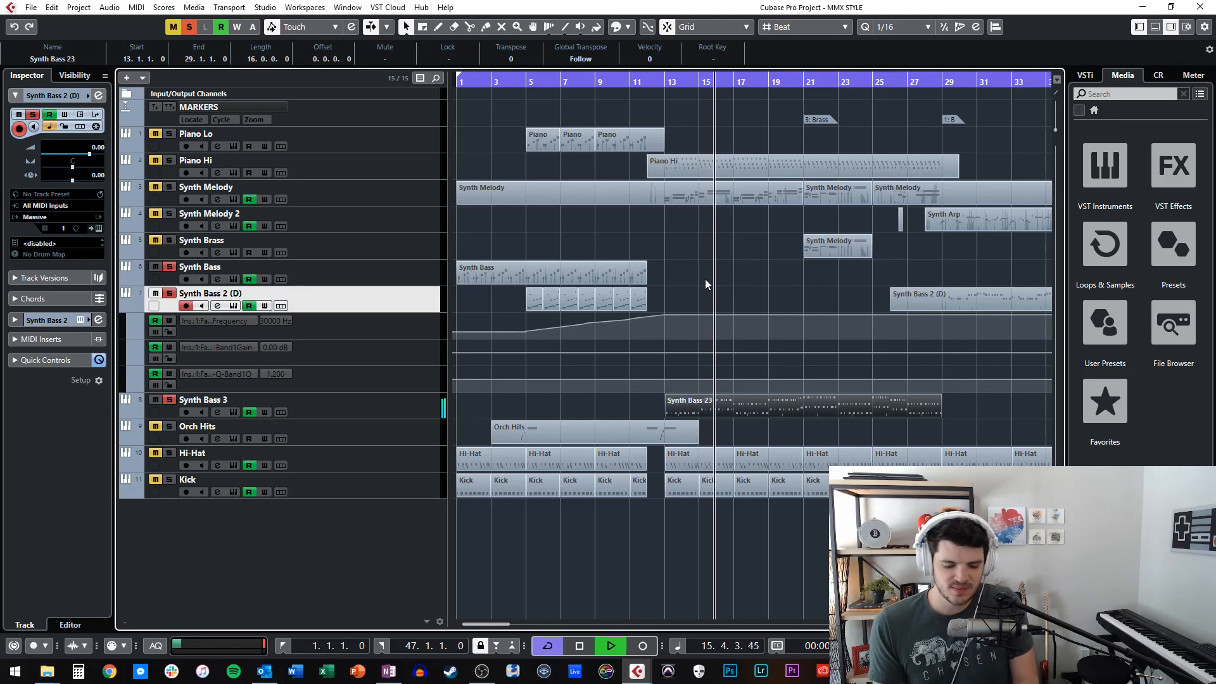
key("space")
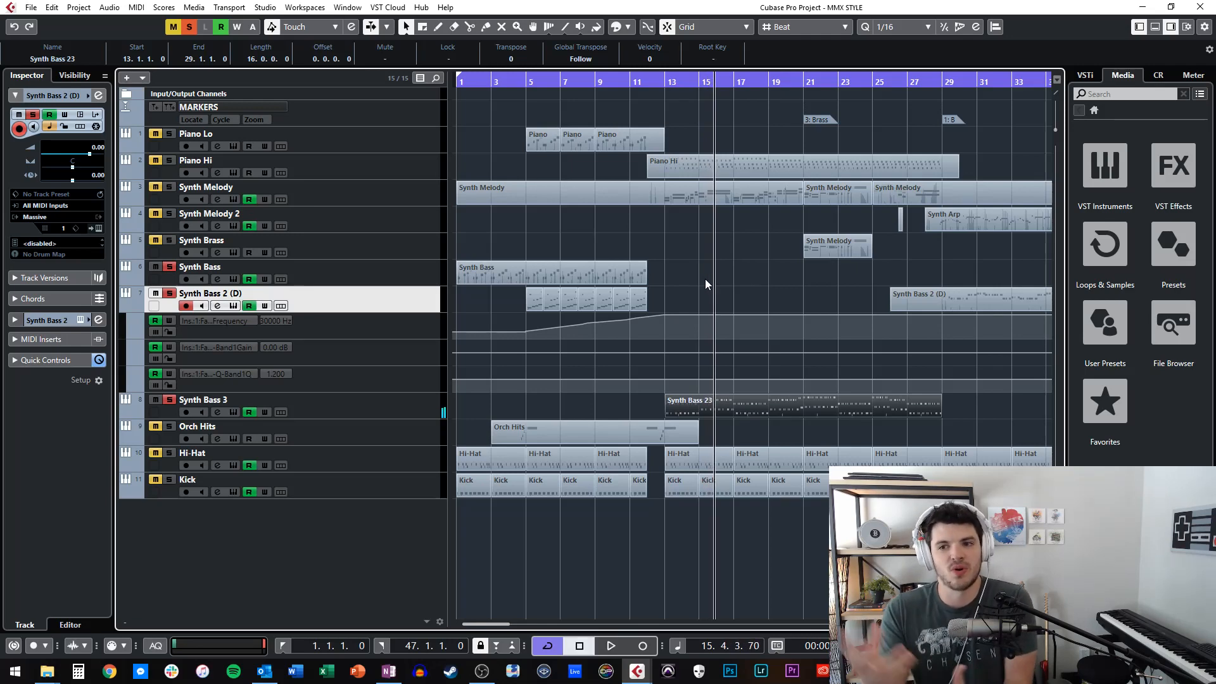
Return the playhead to bar 13 and select the Synth Melody track with its solo enabled.
key("KP_Subtract")
key("KP_Subtract")
key("KP_Subtract")
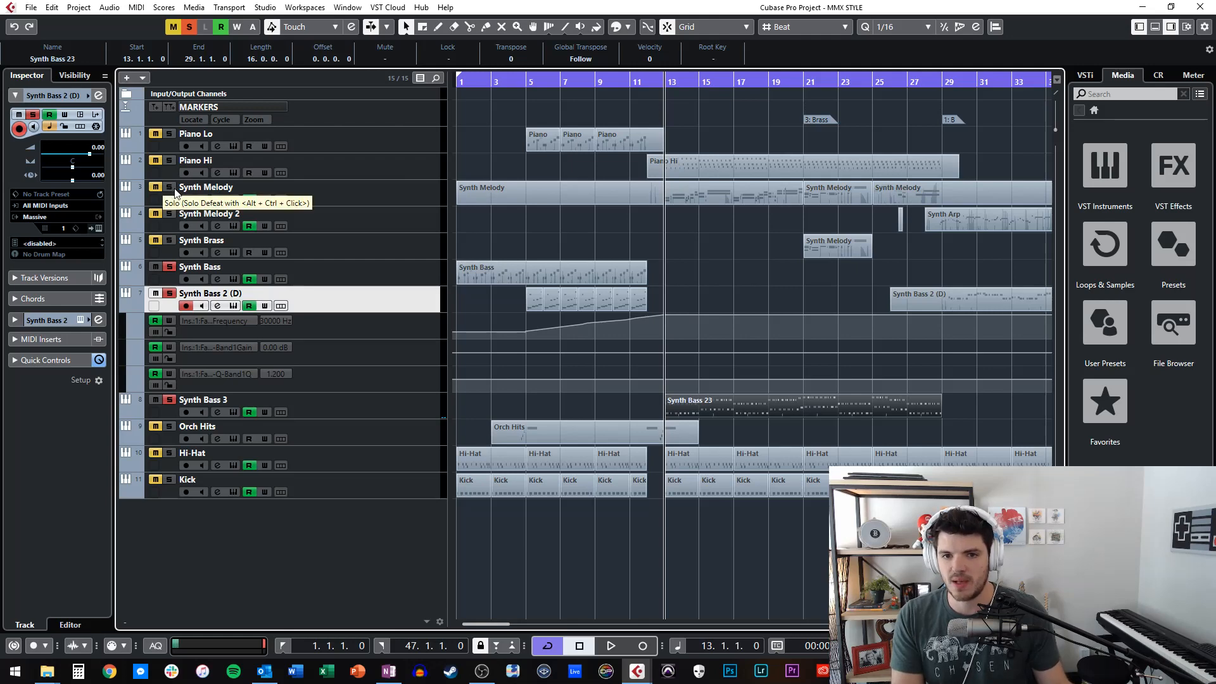
left_click(291, 196)
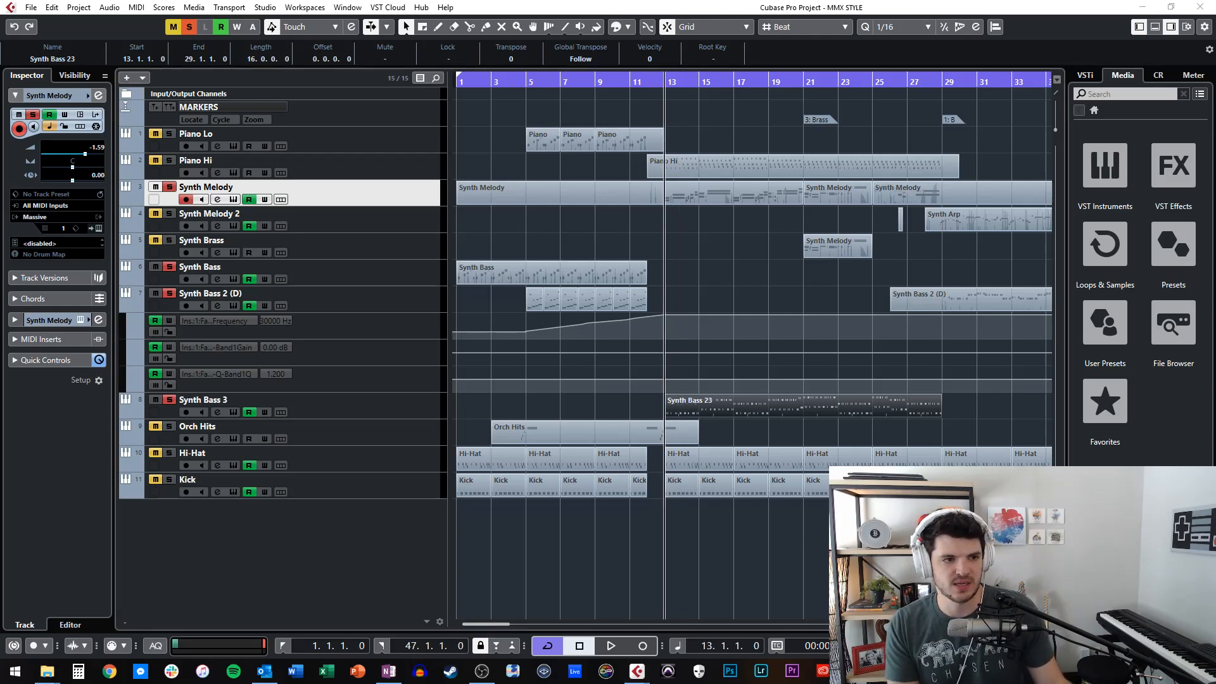
Examine the FabFilter Pro-Q insert of Synth Melody, close it, and play the melody with Synth Bass 3 from bar 13.
left_click_drag(762, 313, 332, 174)
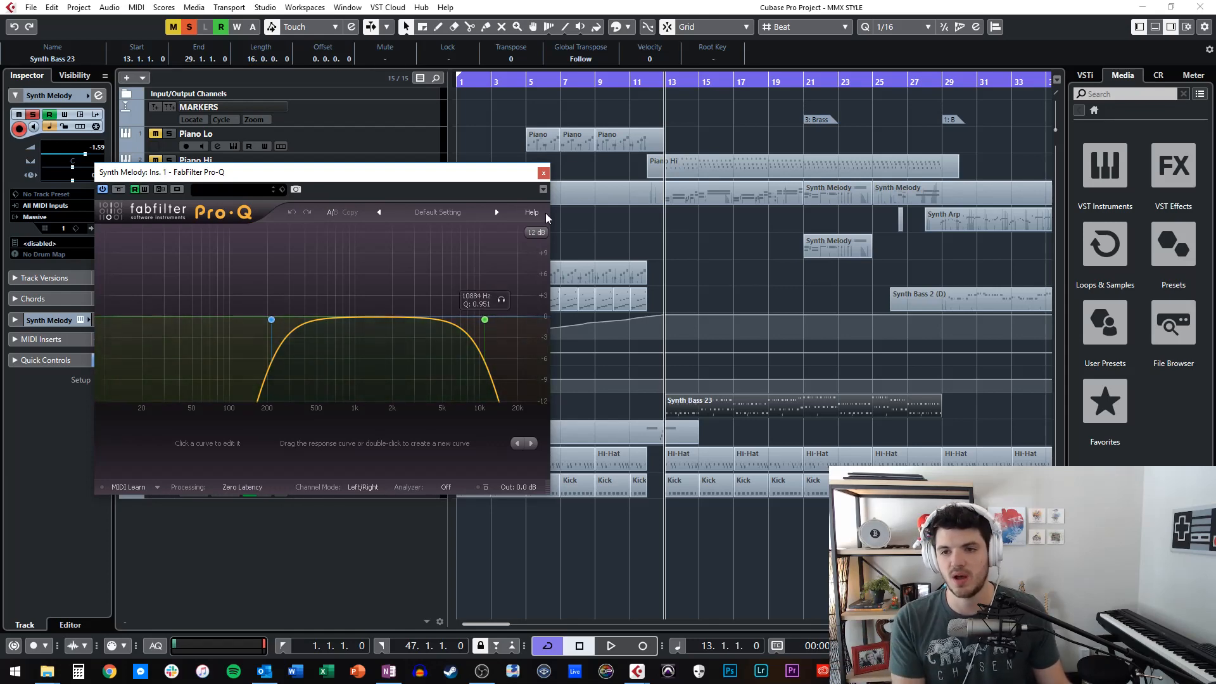
left_click(543, 174)
key("space")
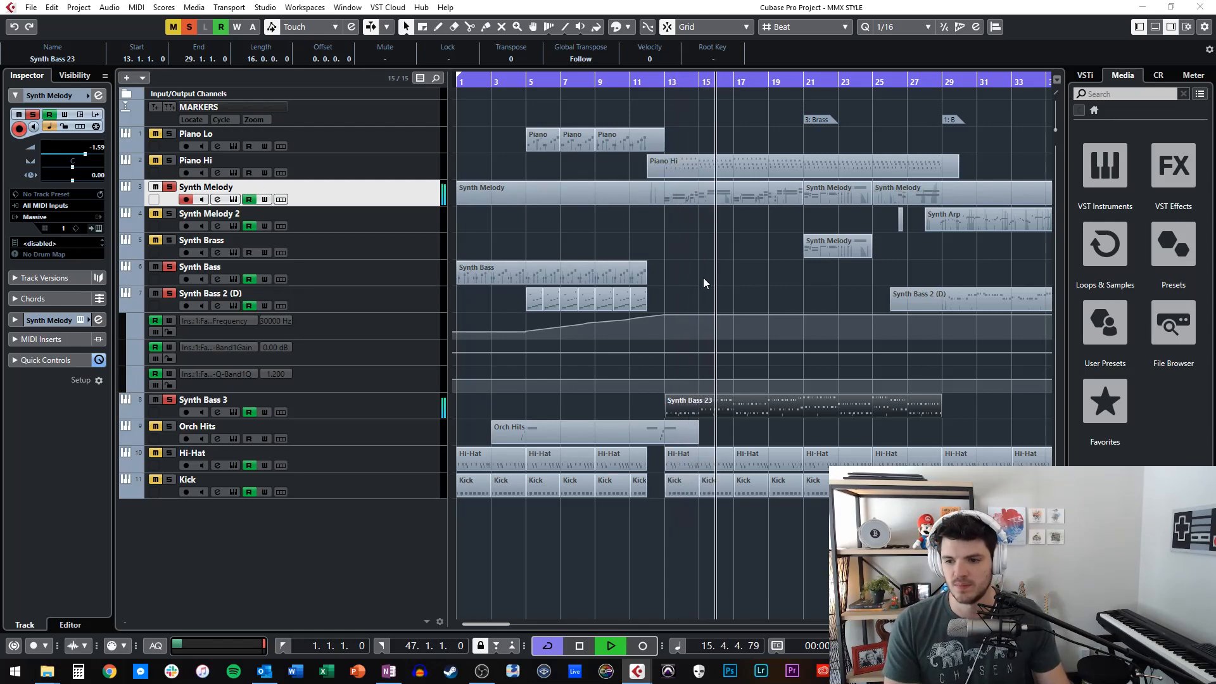
key("space")
Show the Synth Melody part's notes, select them all, and examine the Pitchbend lane near bar 16 before closing the editor.
double_click(657, 195)
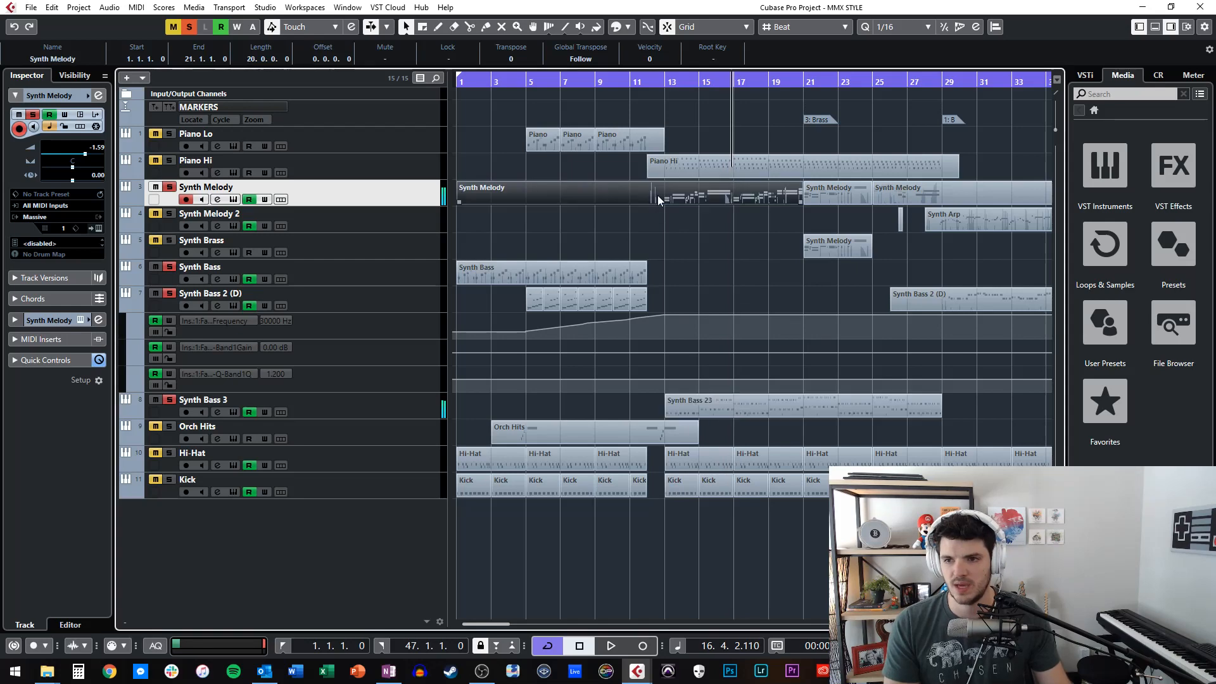
scroll(432, 280, "left", 1)
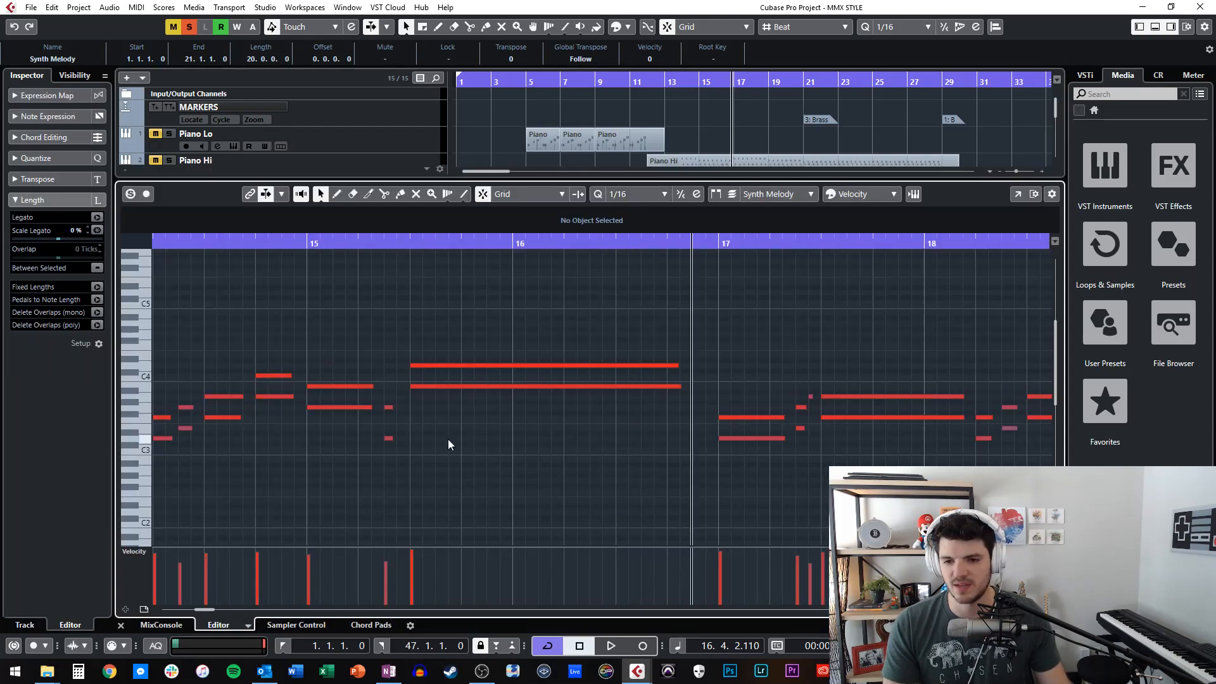
key("ctrl+a")
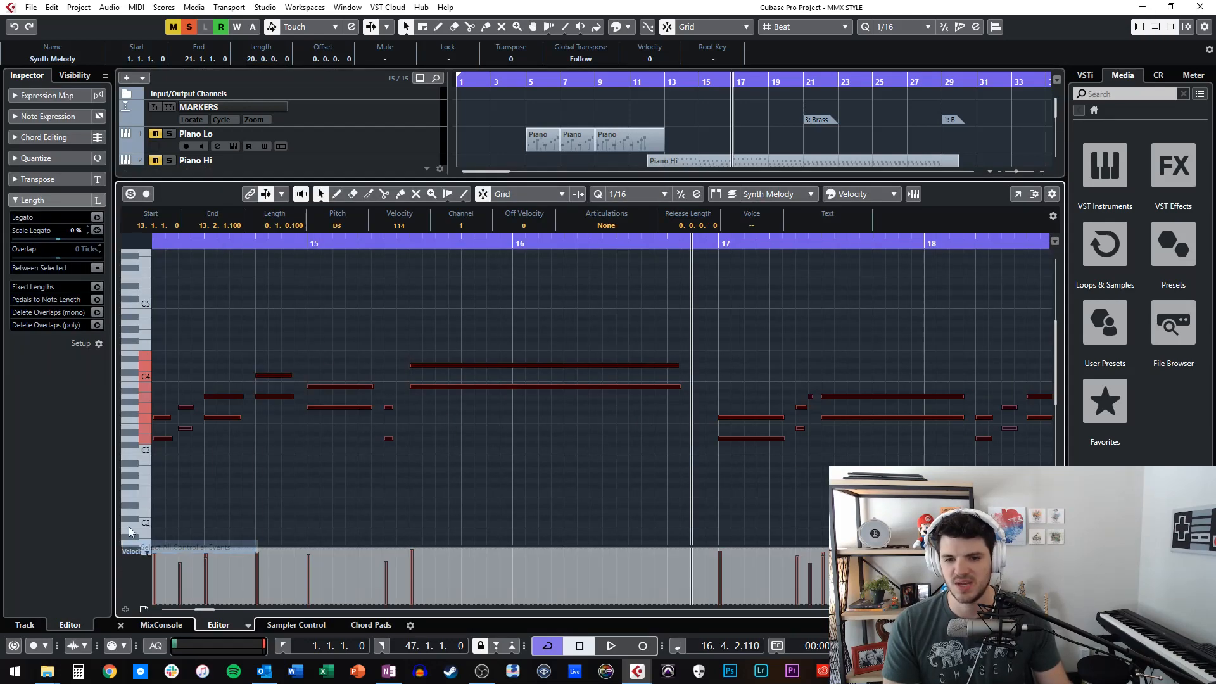
left_click(130, 553)
left_click(184, 310)
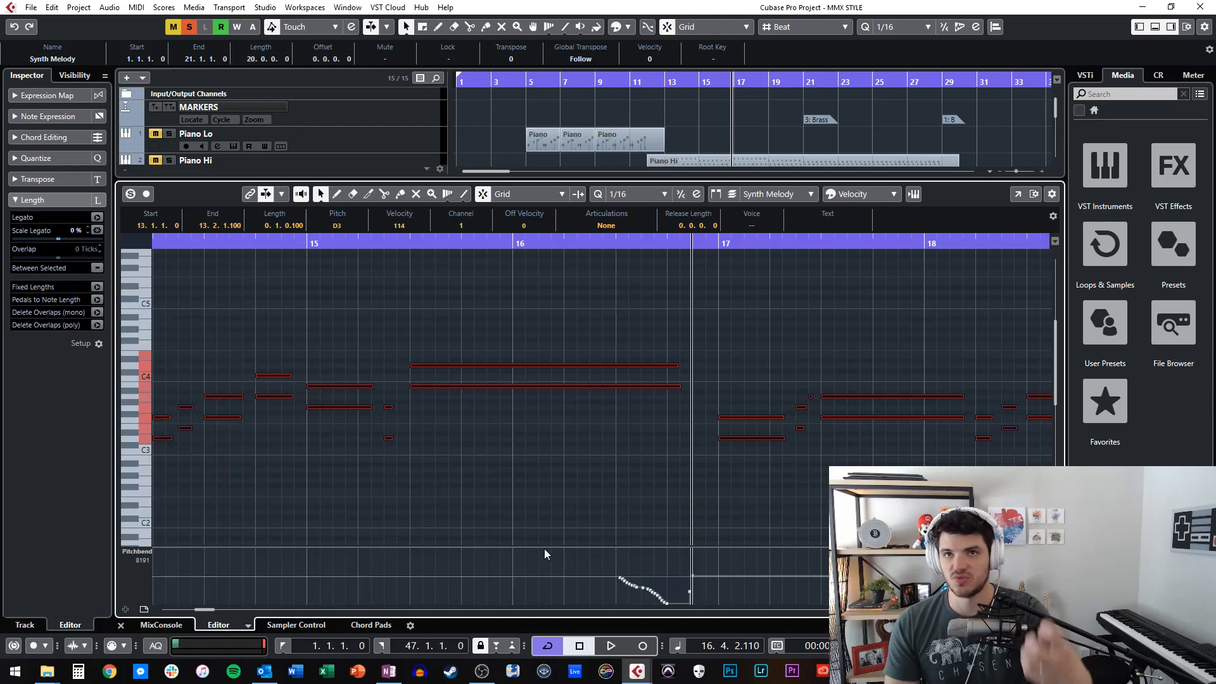
left_click(583, 312)
key("Return")
Play from bar 16 with Auto-Scroll on, stop, and place the playhead at the Brass marker at bar 21.
key("KP_Subtract")
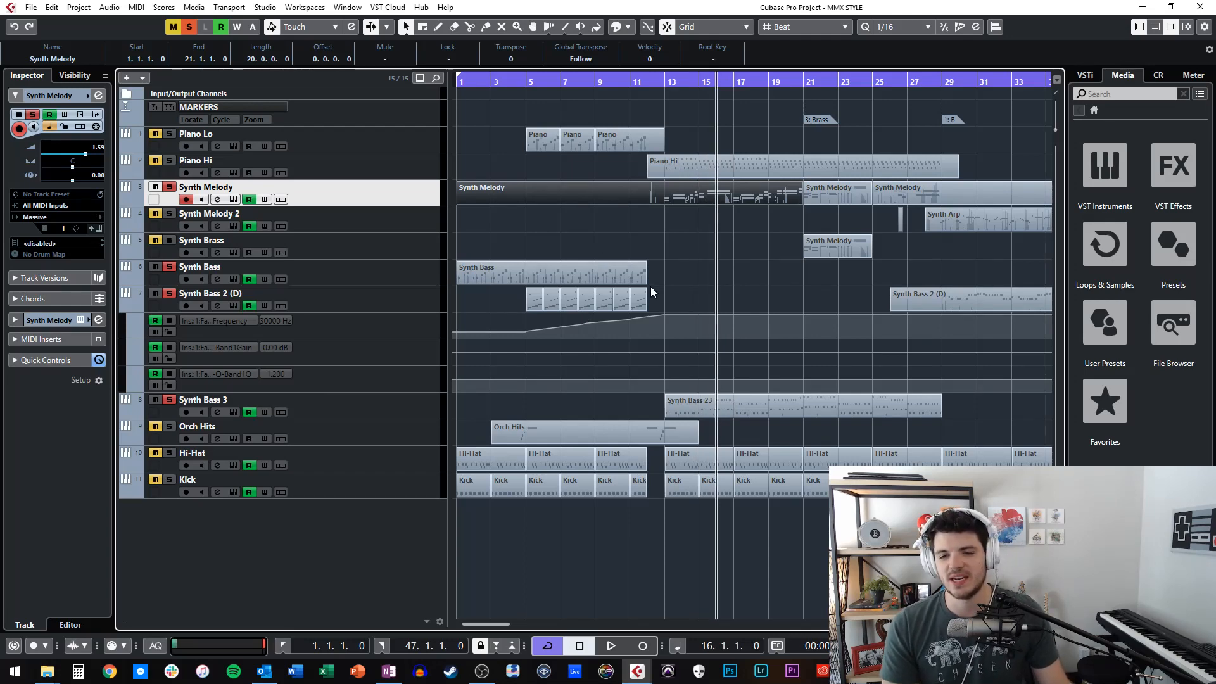
key("space")
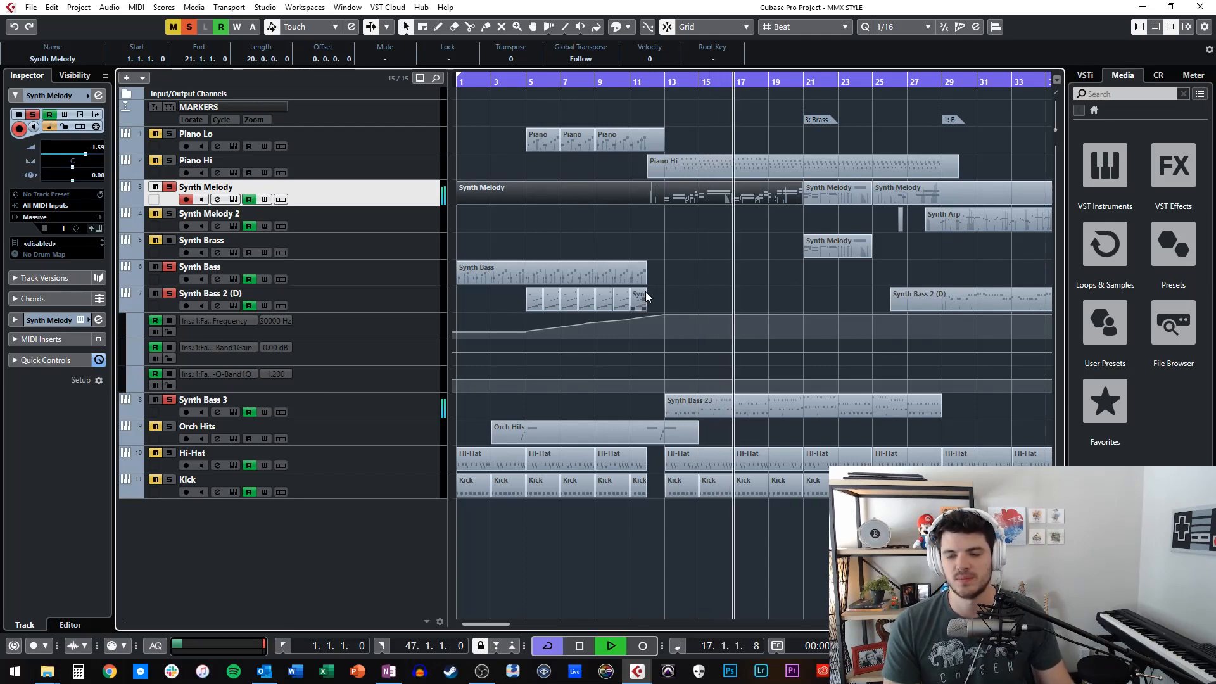
key("f")
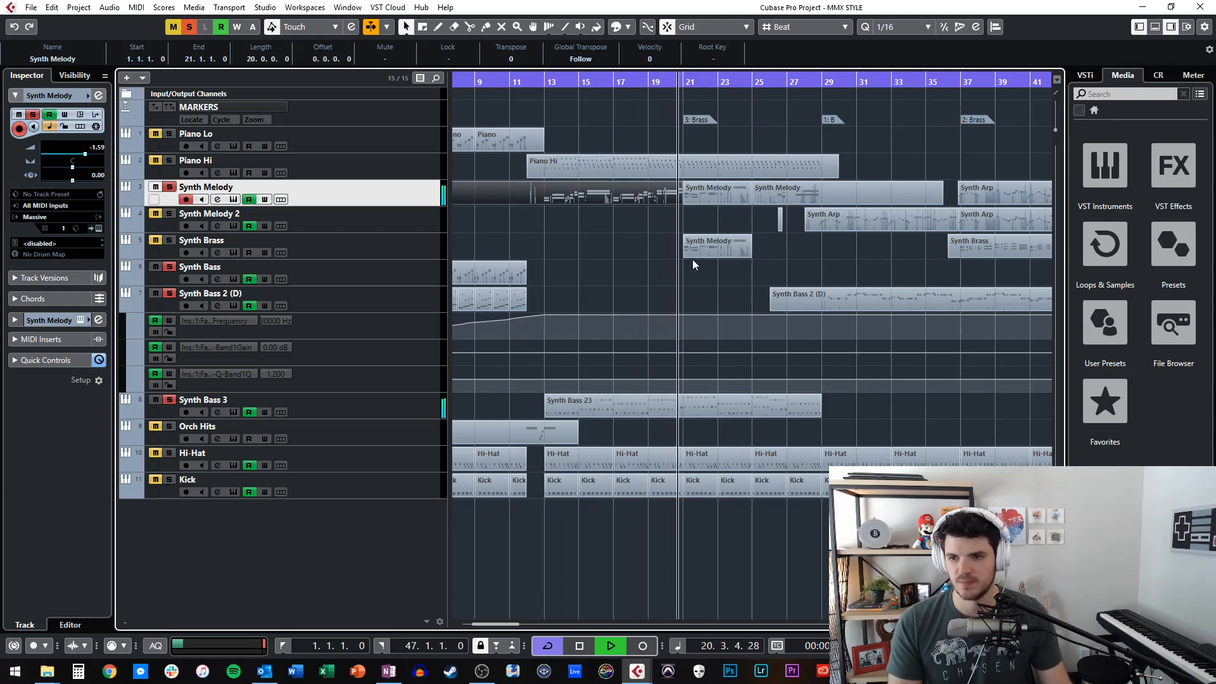
key("space")
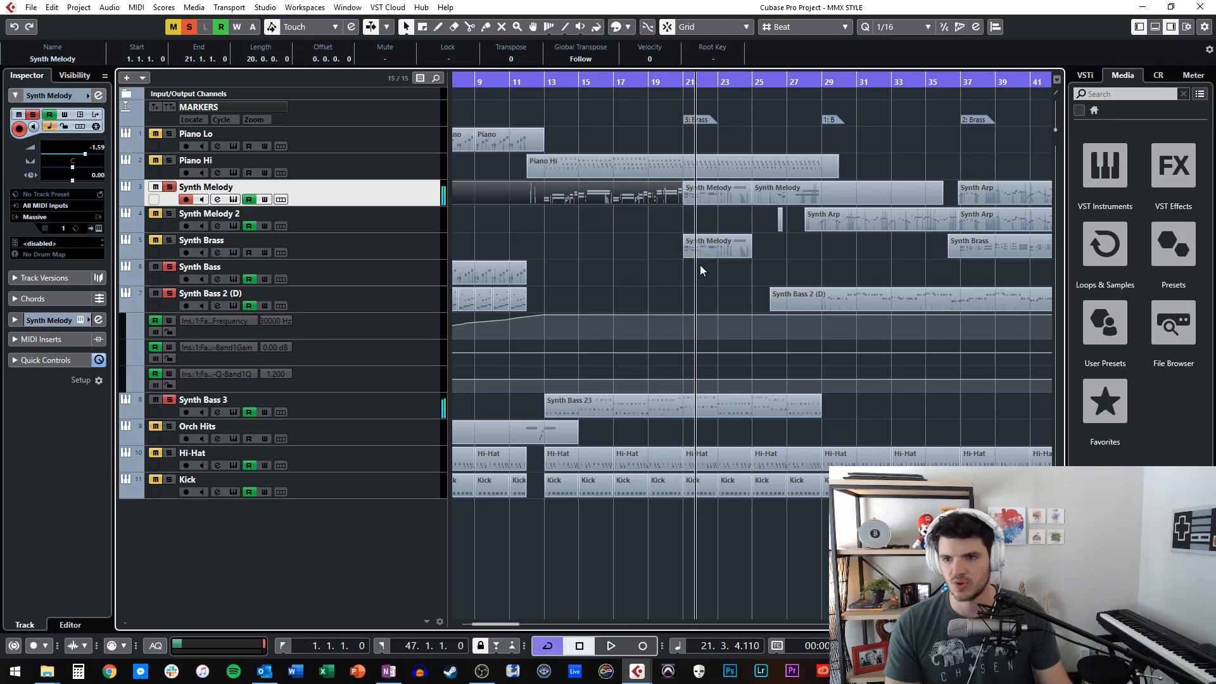
key("KP_3")
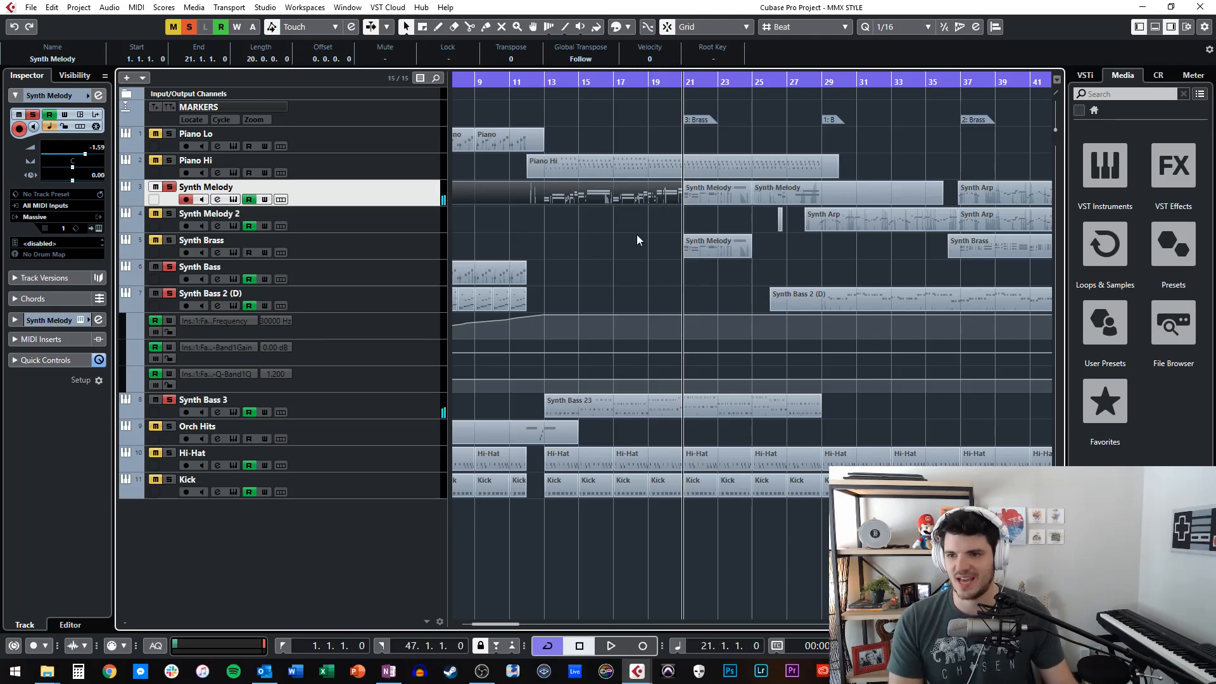
Select the Synth Brass track, play from the Brass marker at bar 21, and stop after about a bar and a half.
scroll(637, 234, "right", 2)
left_click(343, 250)
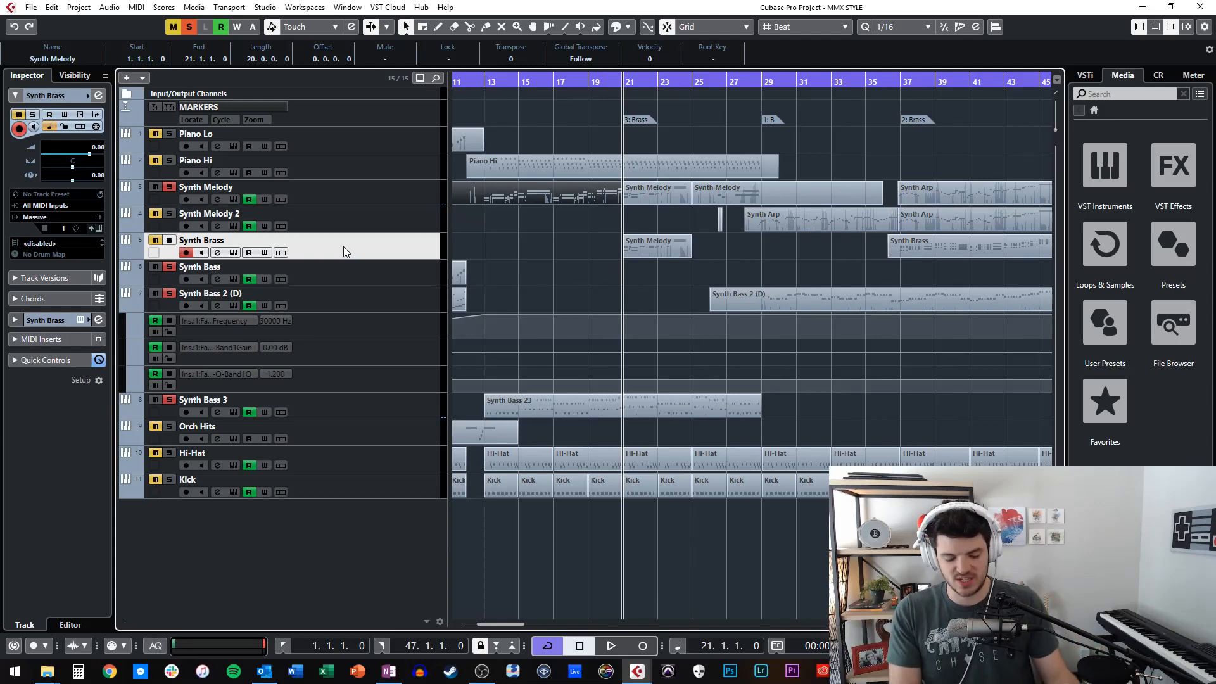
key("KP_Subtract")
key("KP_Subtract")
key("KP_Add")
key("space")
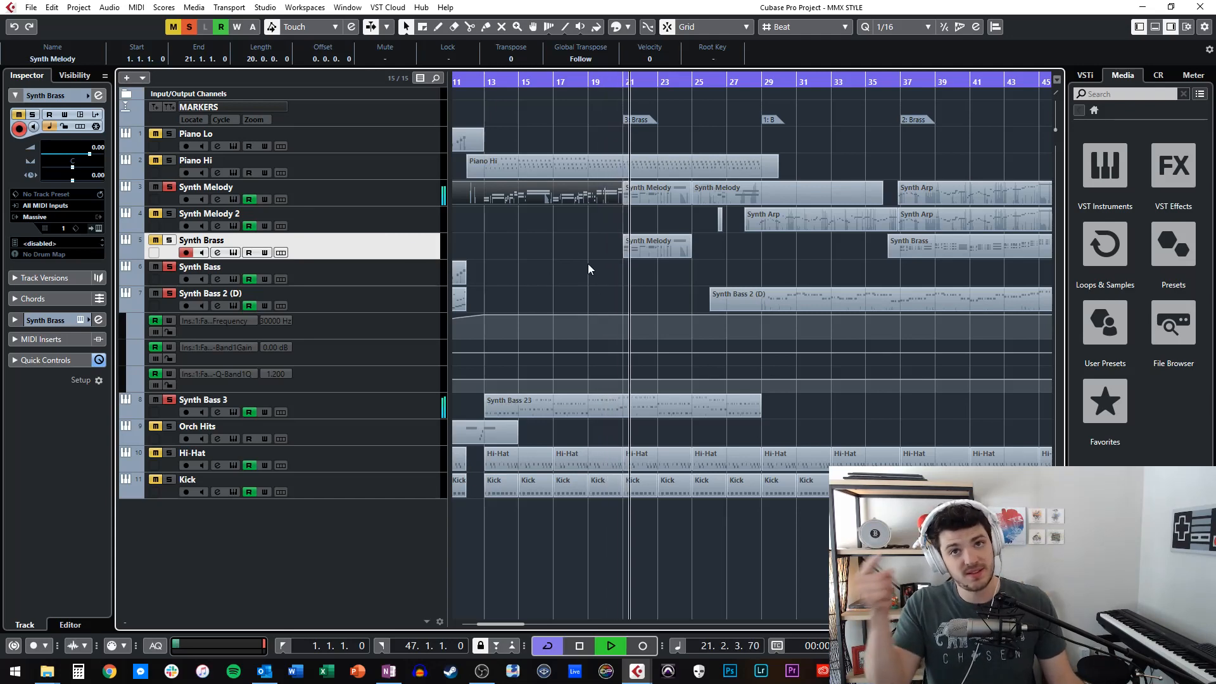
key("space")
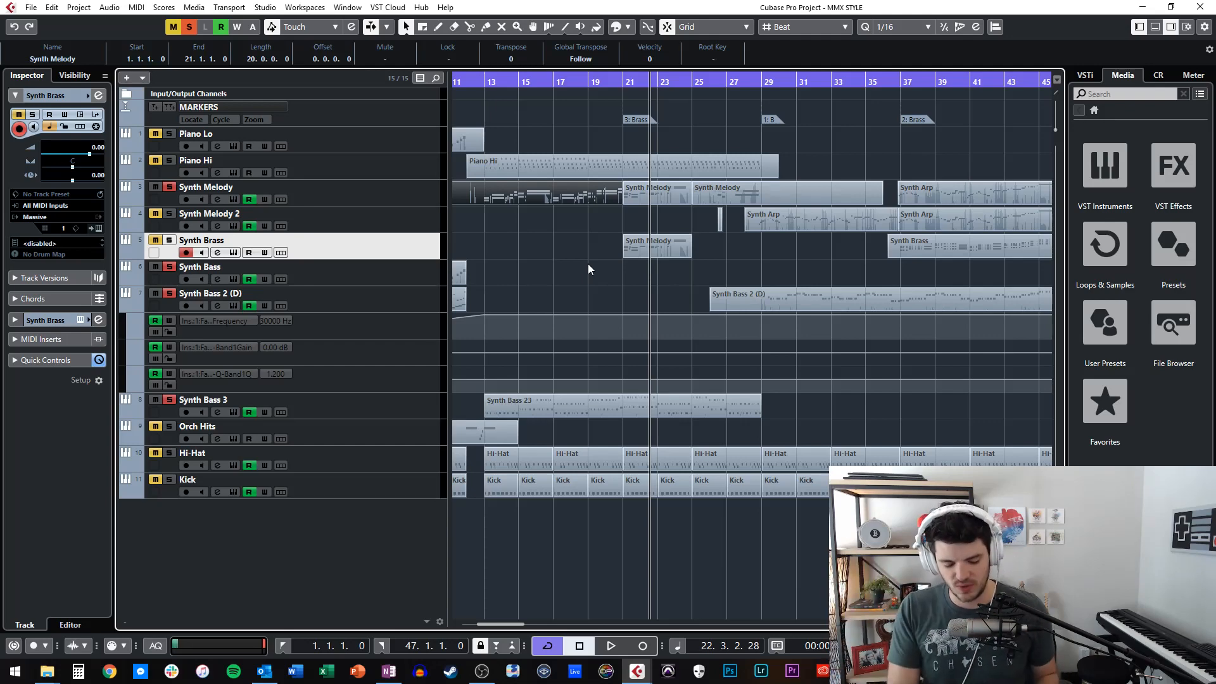
Solo Synth Brass from bar 21 and play through the notes of its Synth Melody part in the editor.
key("KP_Subtract")
key("KP_Subtract")
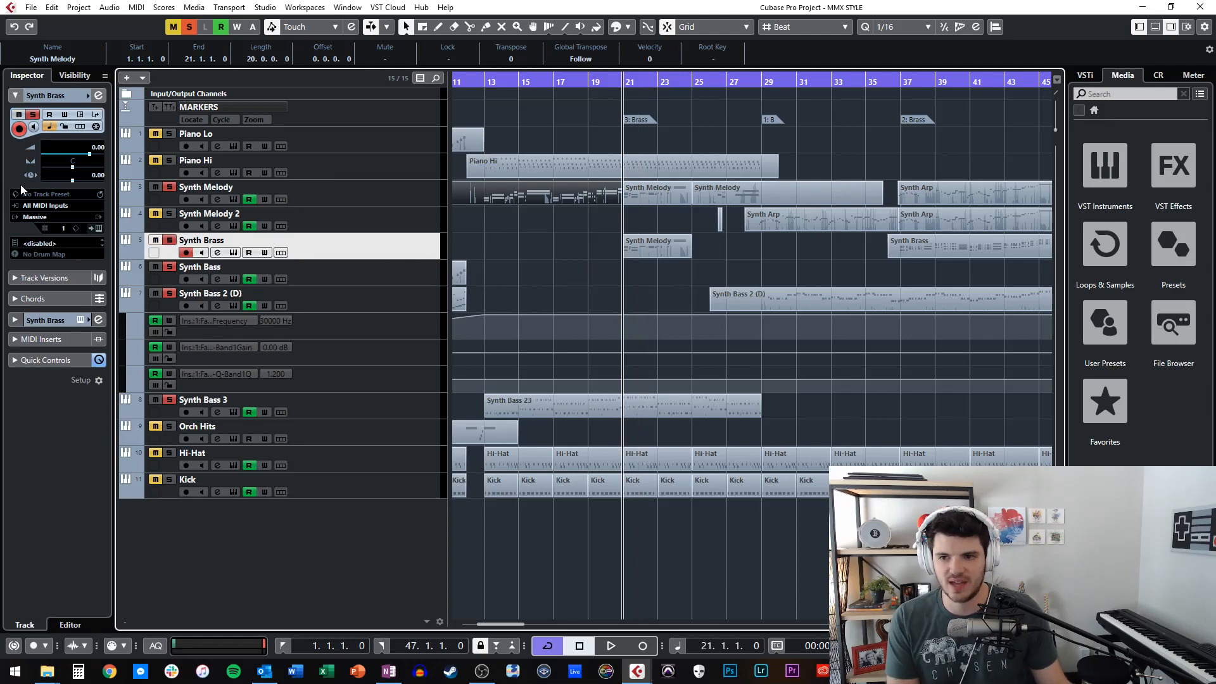
double_click(674, 256)
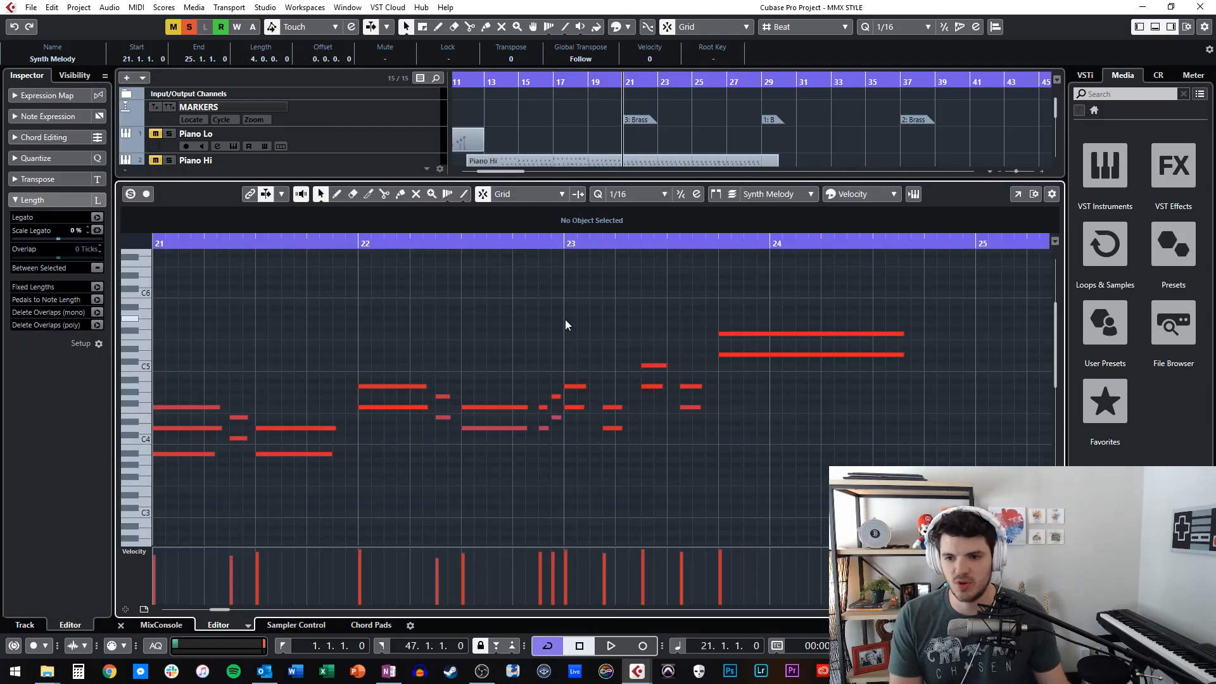
key("space")
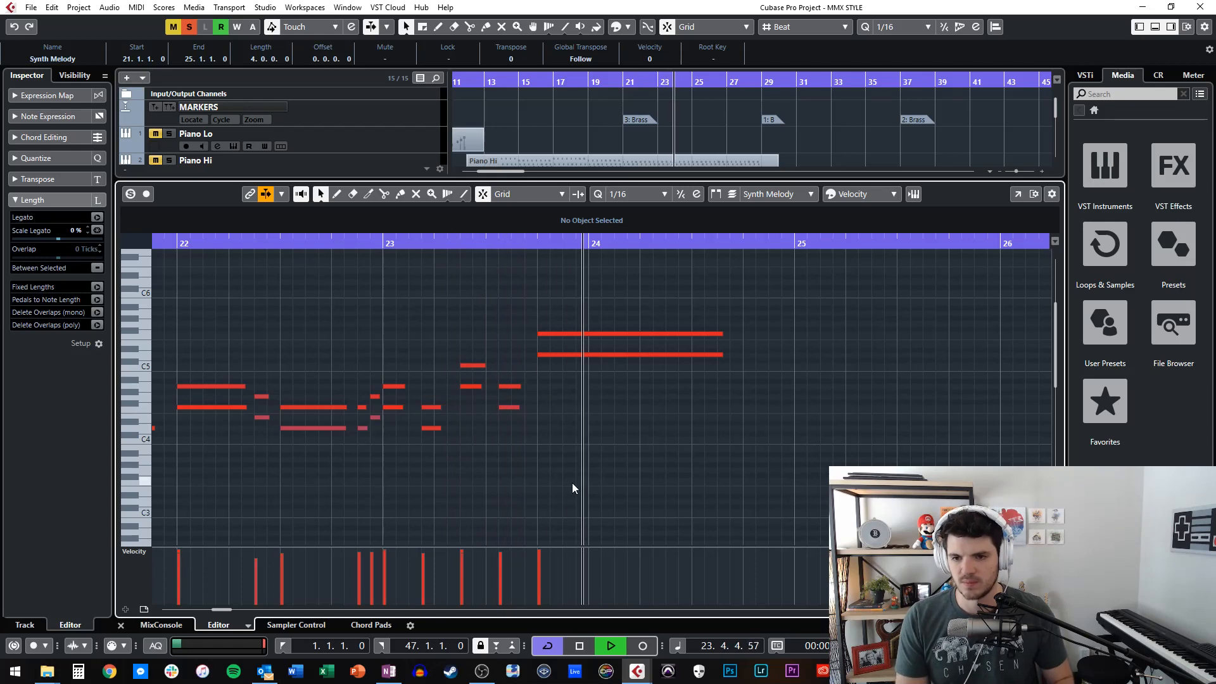
key("space")
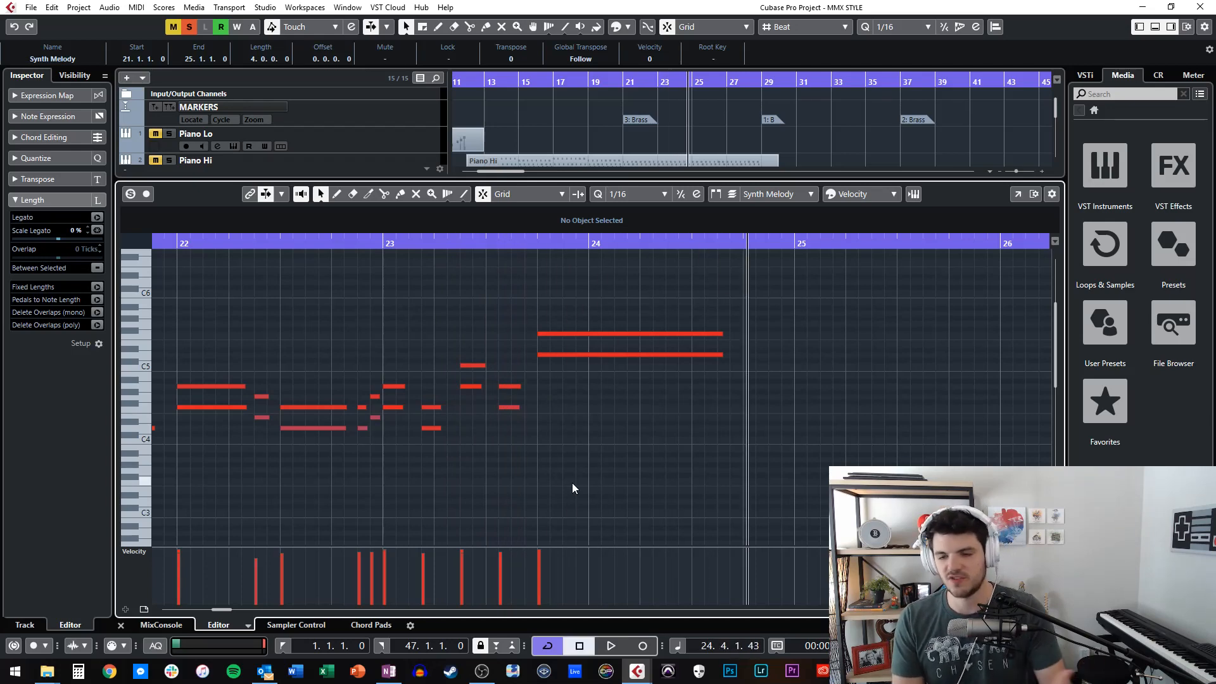
Replay the Synth Brass phrase from bar 23, stop around bar 24, and close the note editor.
key("KP_Subtract")
key("KP_Subtract")
key("KP_Subtract")
key("KP_Add")
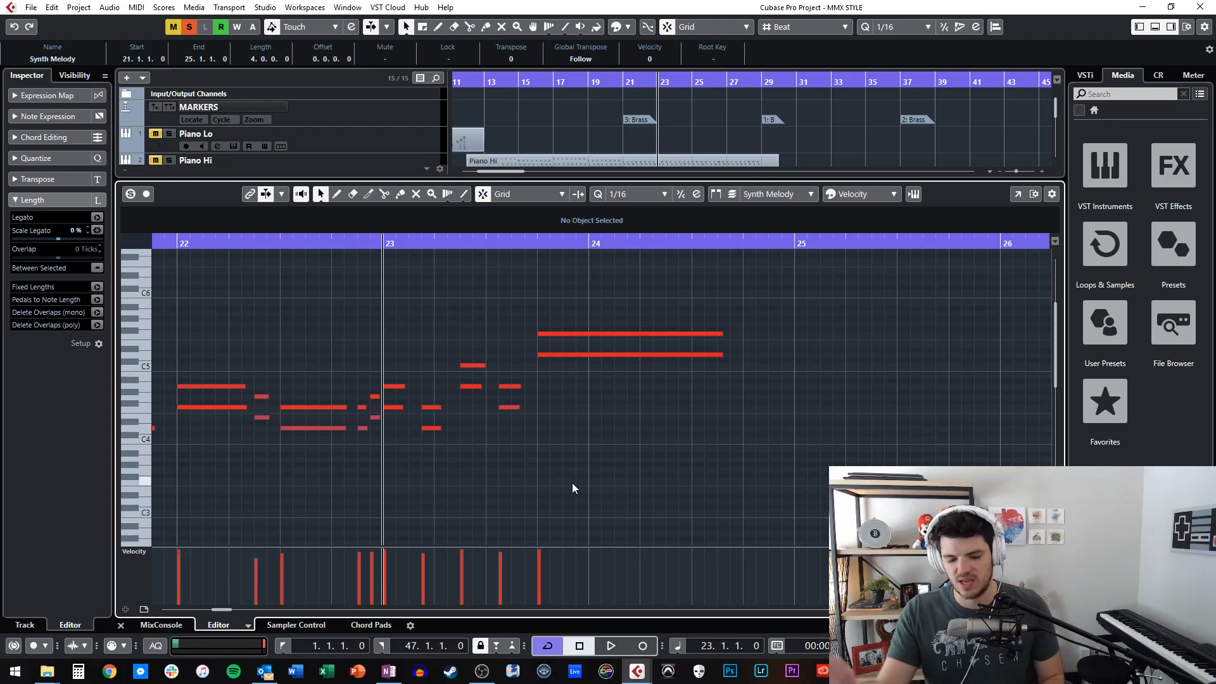
key("space")
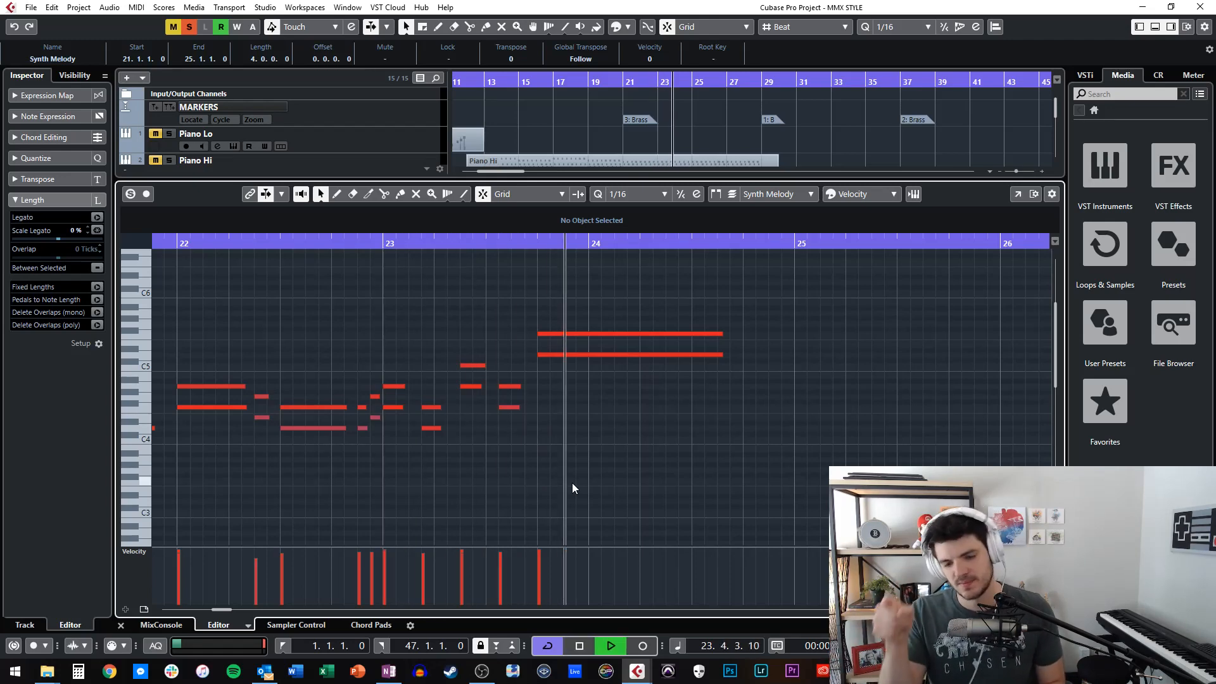
key("space")
key("ctrl+e")
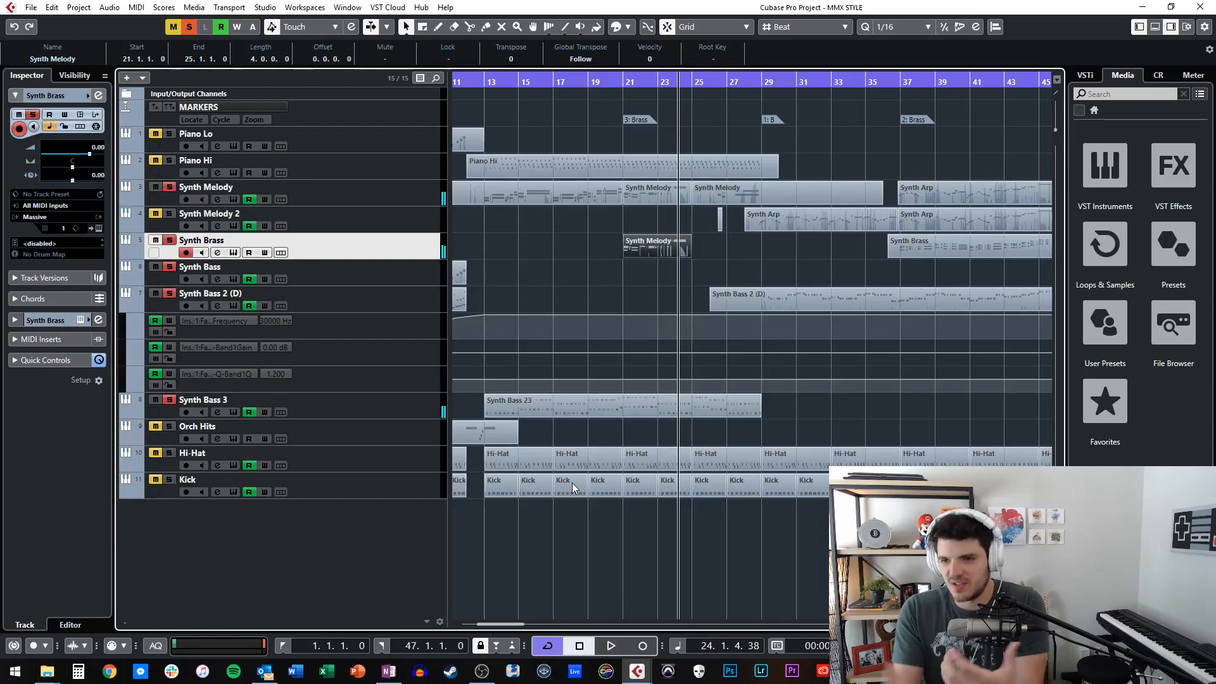
Play on past bar 28, then replay the bar 25 Synth Melody part from bar 26 with its notes and Pitchbend lane shown, and close the editor.
key("space")
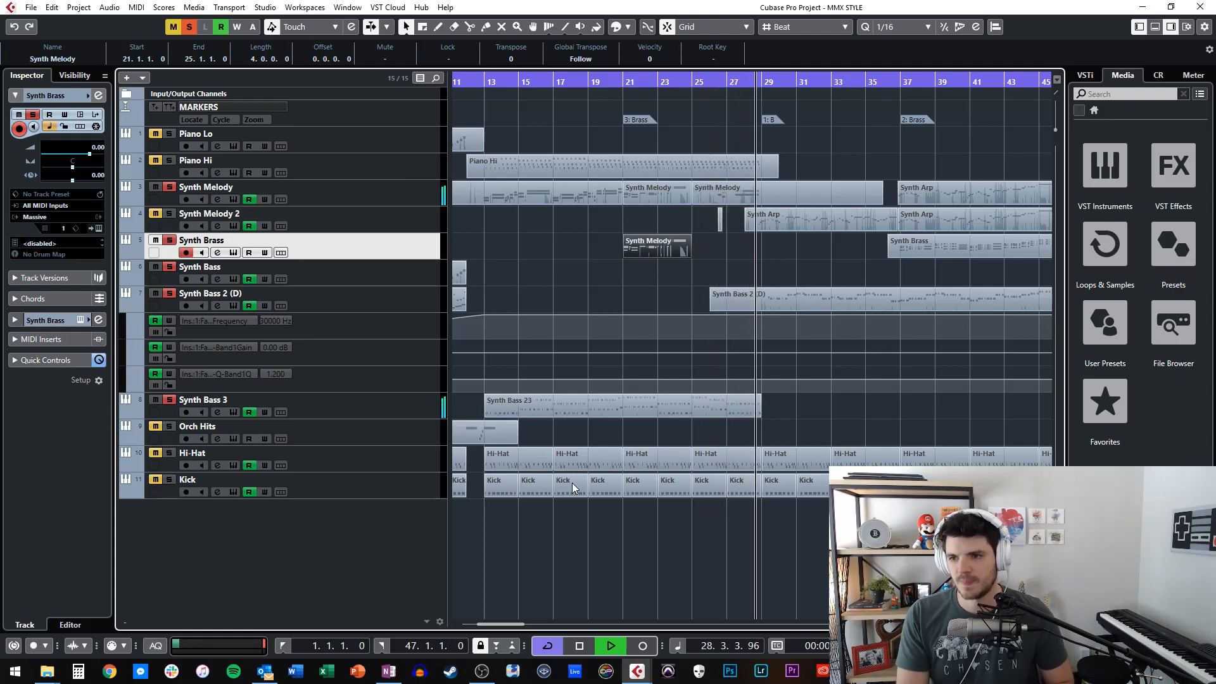
key("space")
double_click(734, 199)
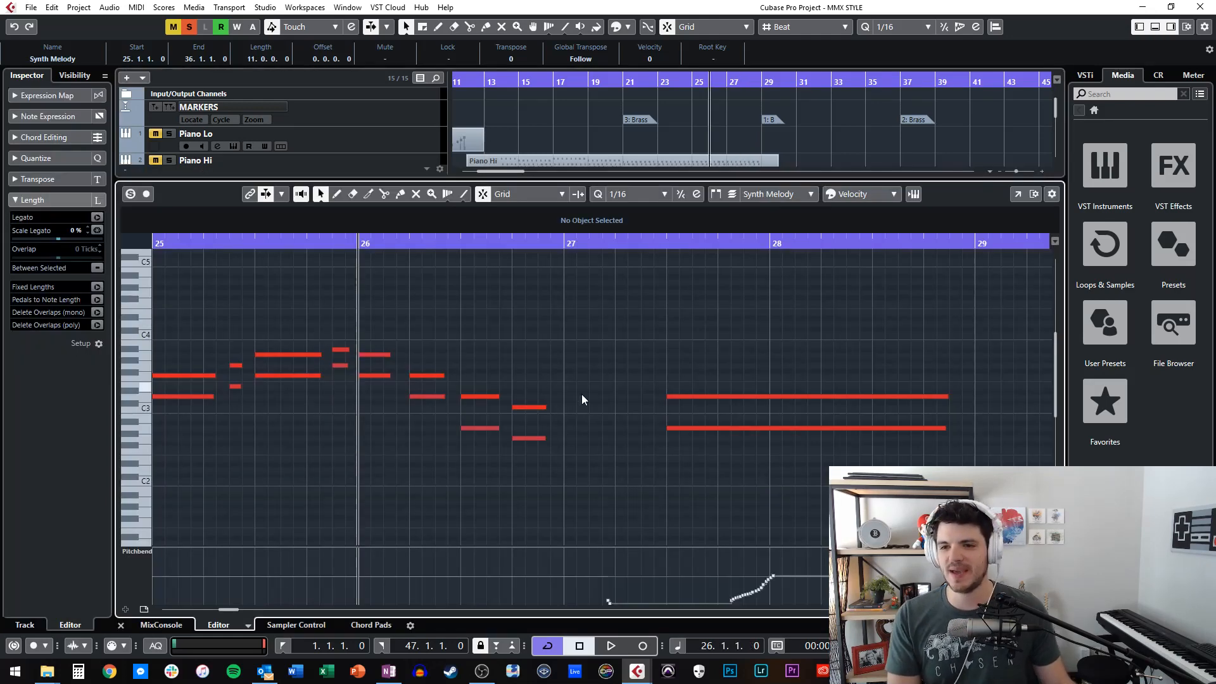
left_click_drag(573, 378, 613, 487)
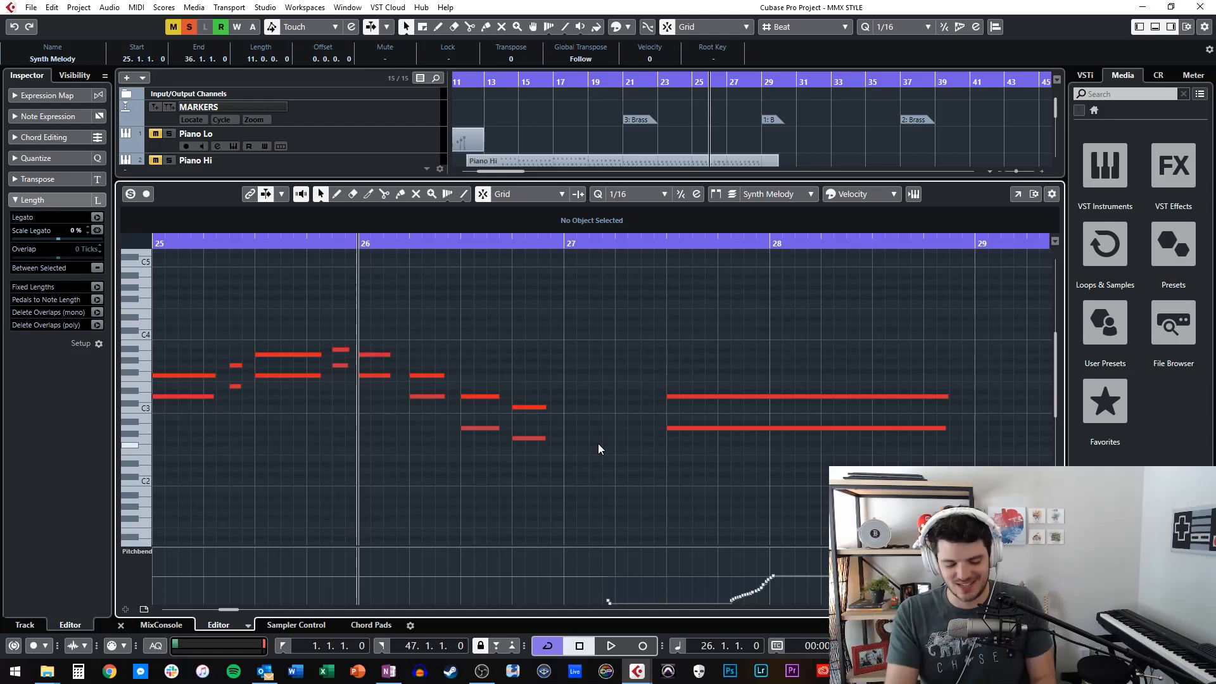
key("space")
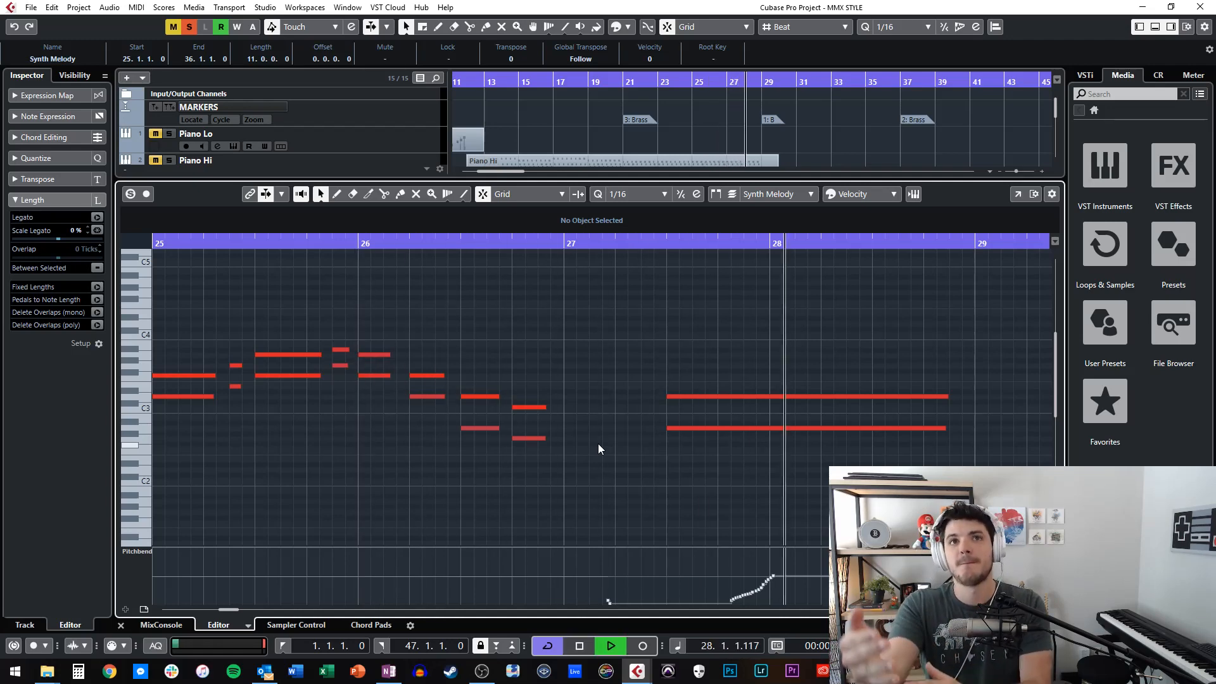
key("space")
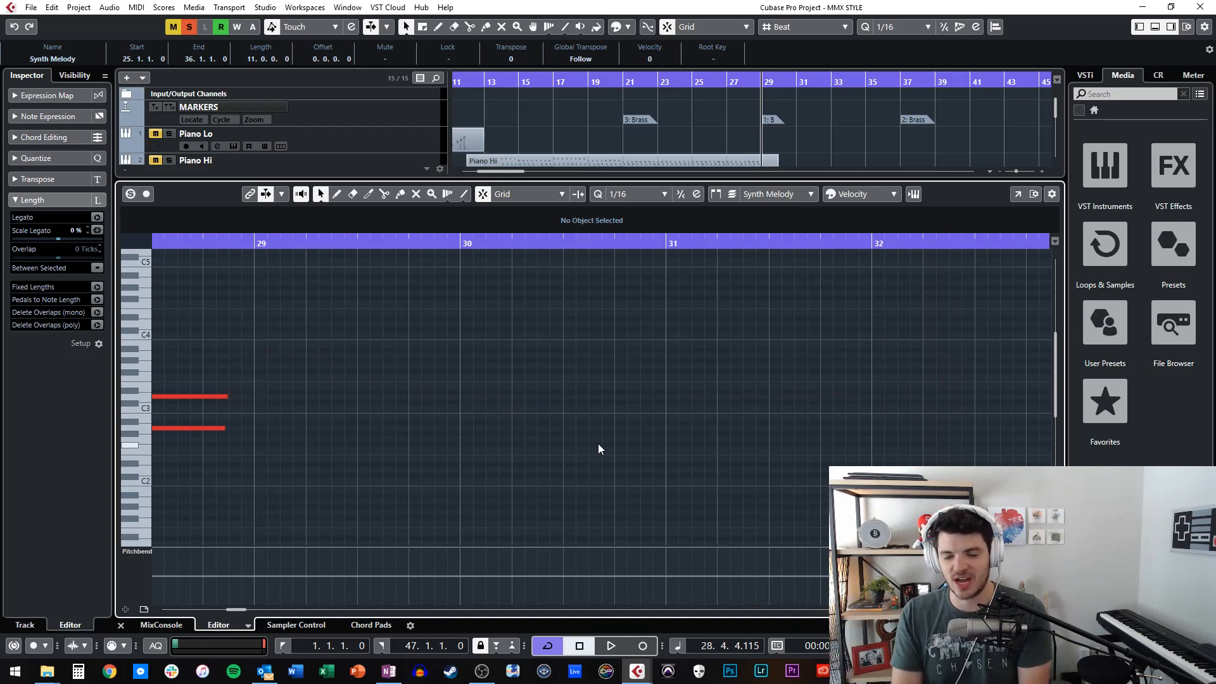
key("ctrl+alt+e")
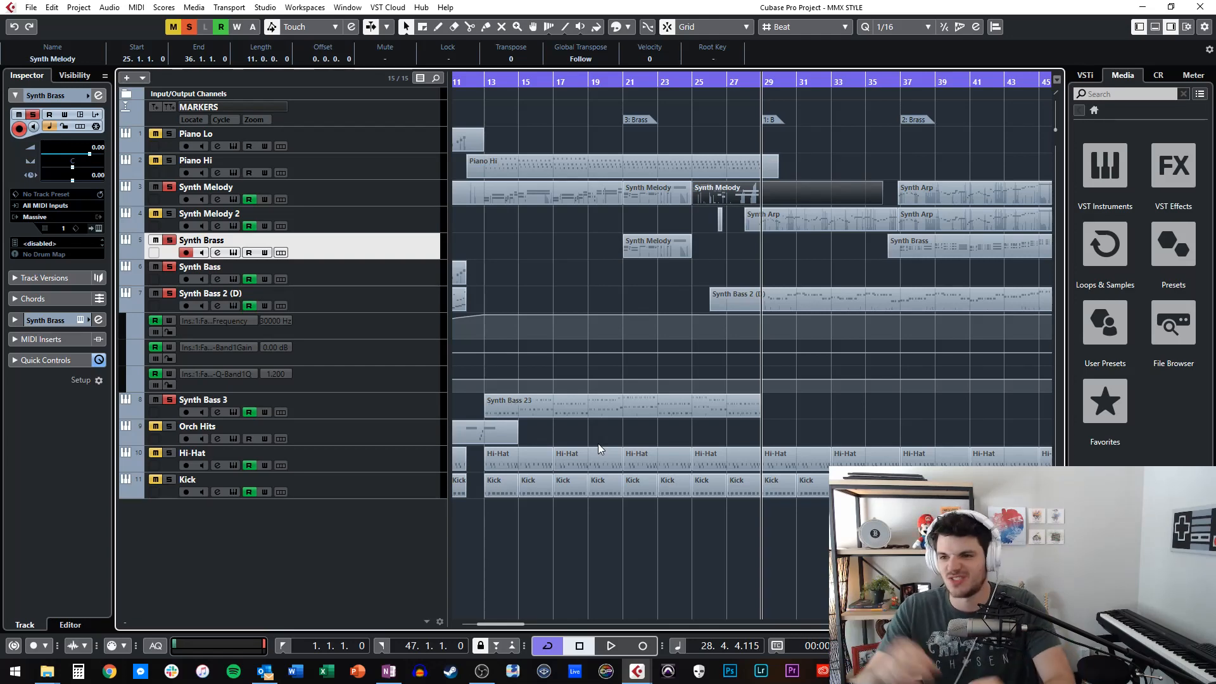
Place the playhead at the B marker at bar 29 and play the Synth Bass 2 (D) line past bar 32.
key("KP_Subtract")
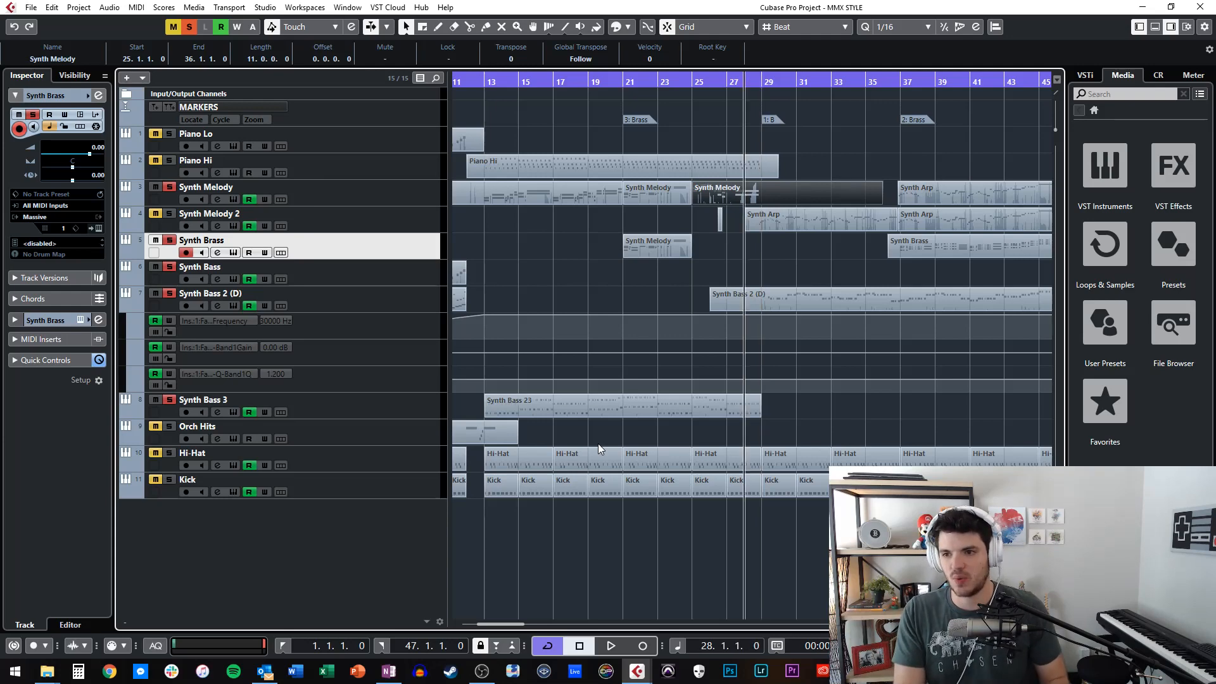
key("KP_Add")
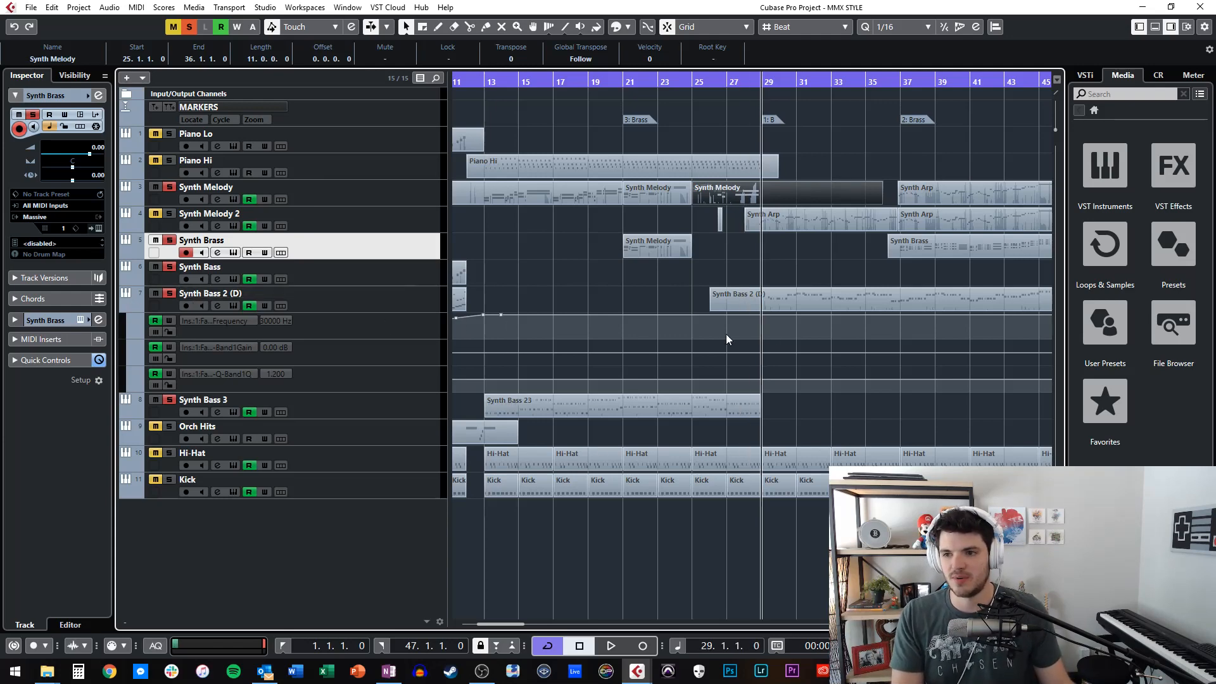
key("space")
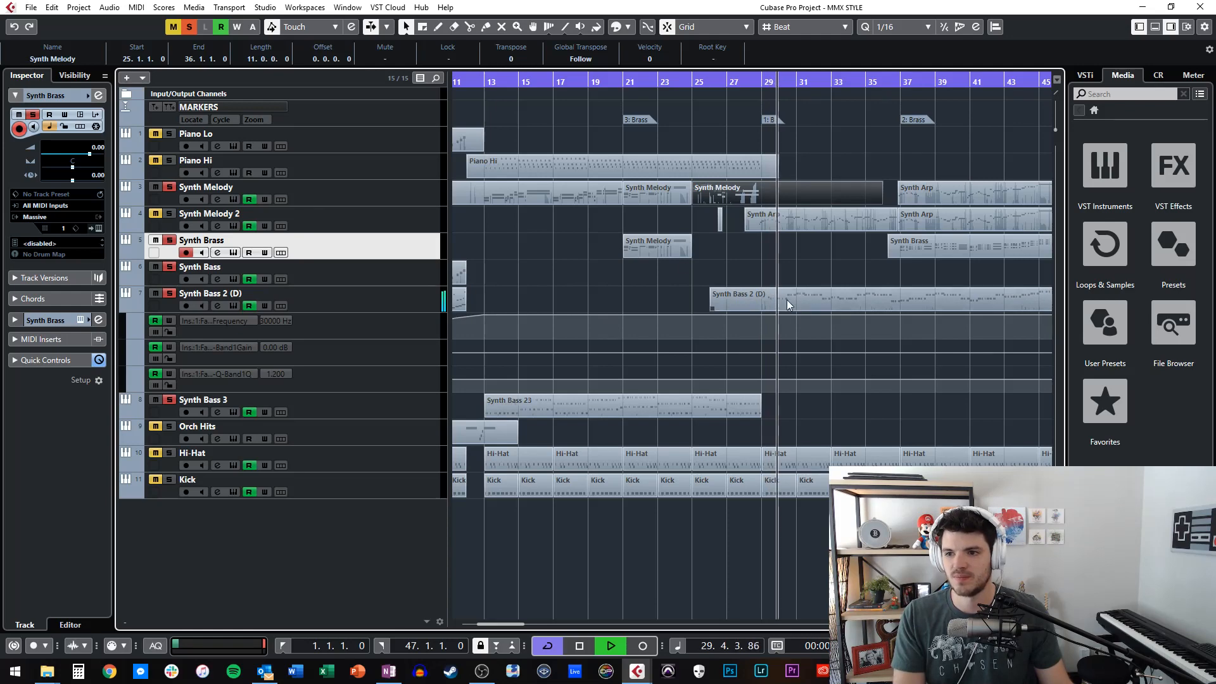
key("space")
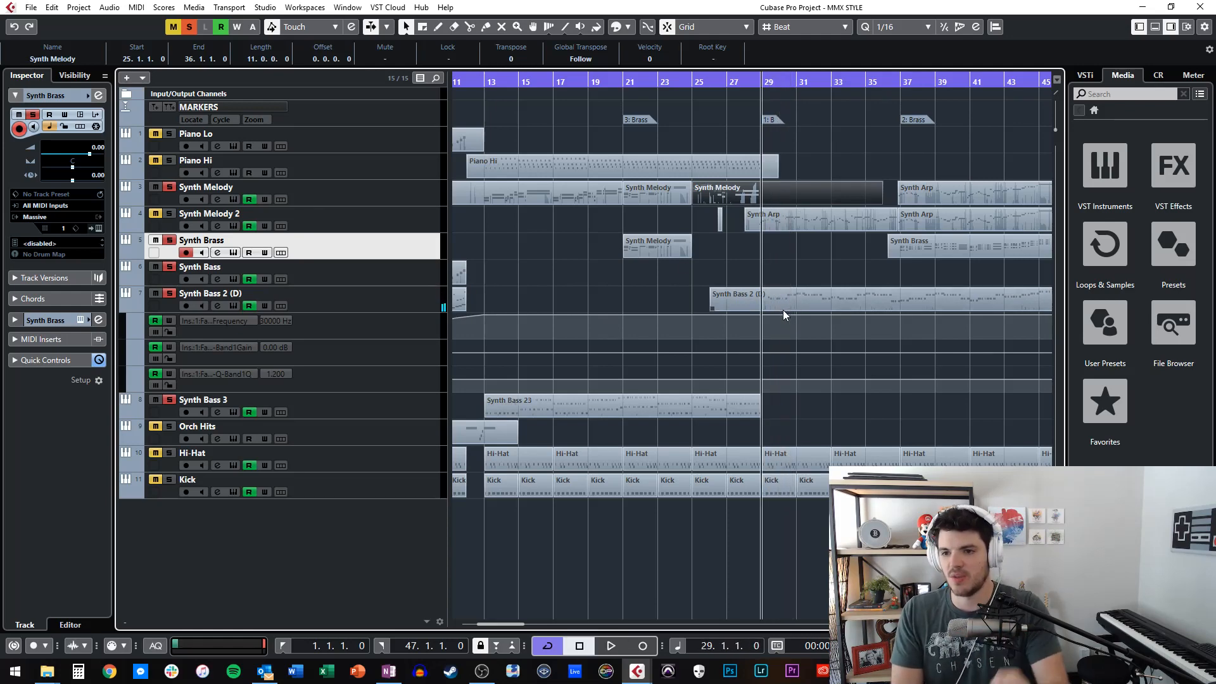
key("space")
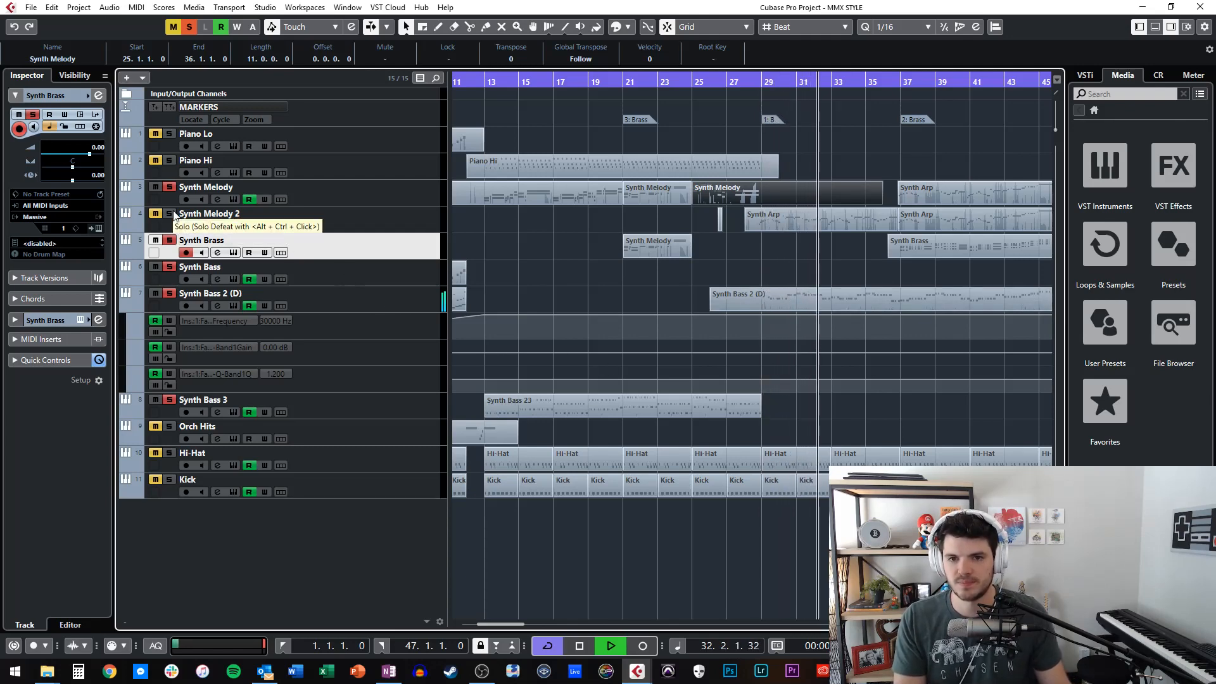
key("space")
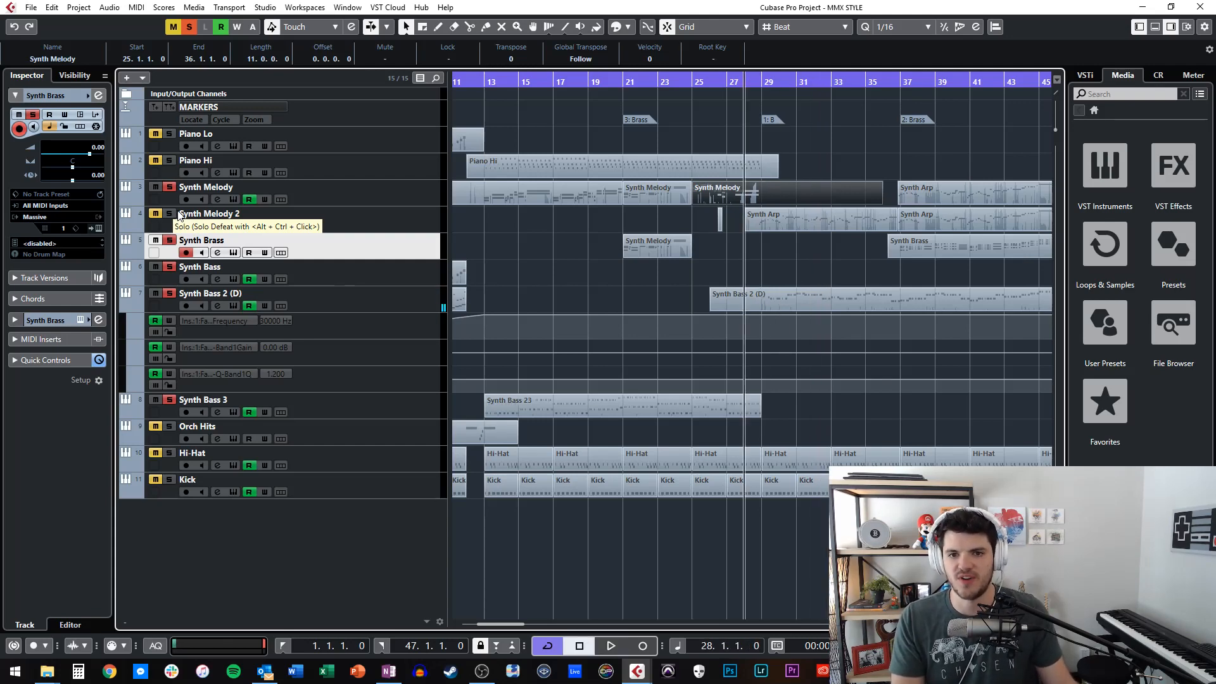
Solo Synth Melody 2, place the playhead at bar 29, and show the notes of its Synth Arp part starting at bar 28.
left_click(169, 216)
key("shift+n")
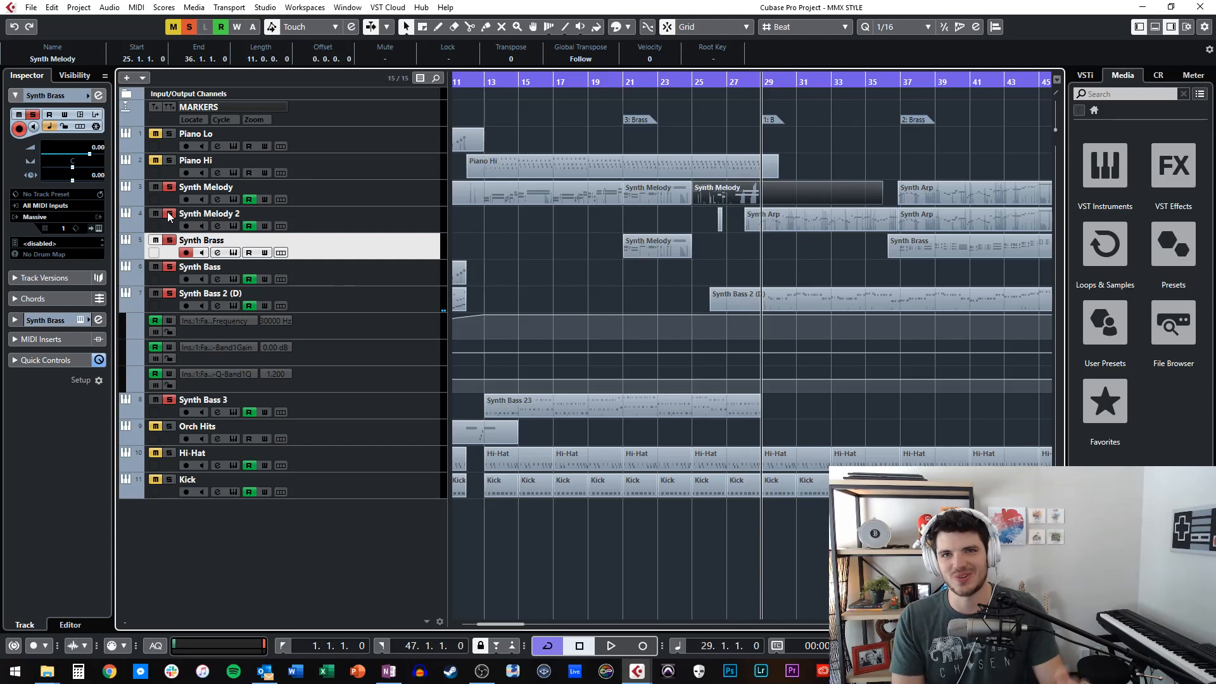
double_click(813, 224)
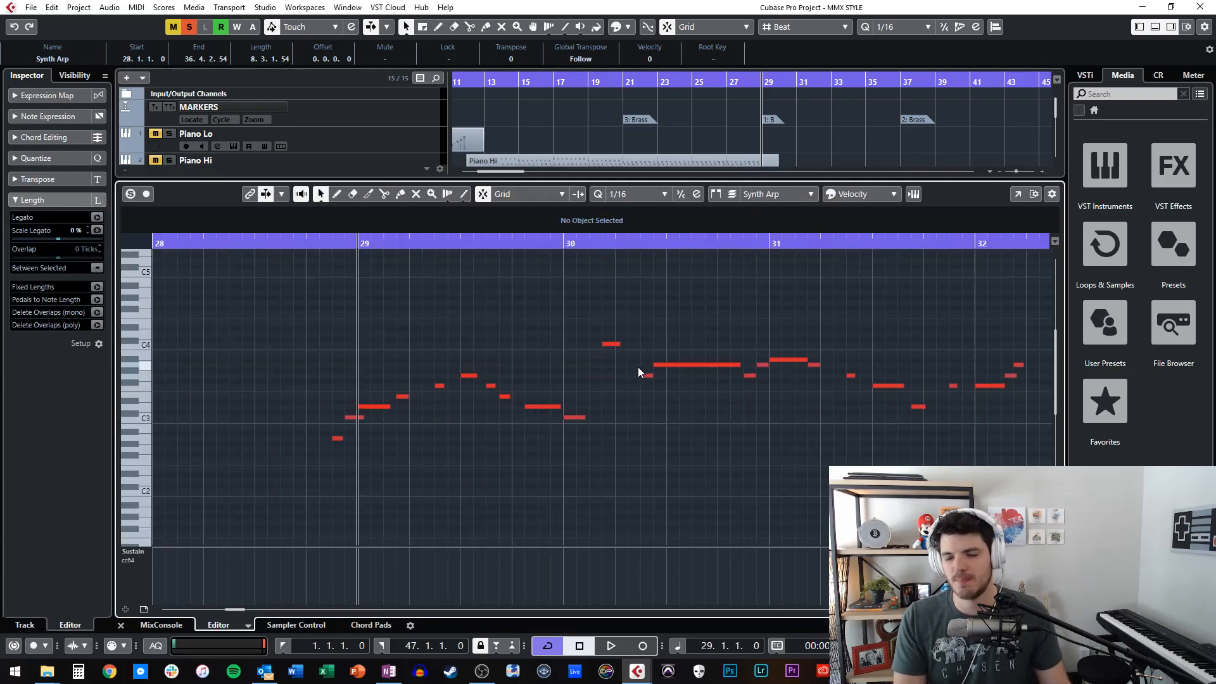
Play the Synth Arp notes from position 28.3.2, following them past bar 32, and stop.
key("KP_Subtract")
key("KP_Add")
key("KP_Subtract")
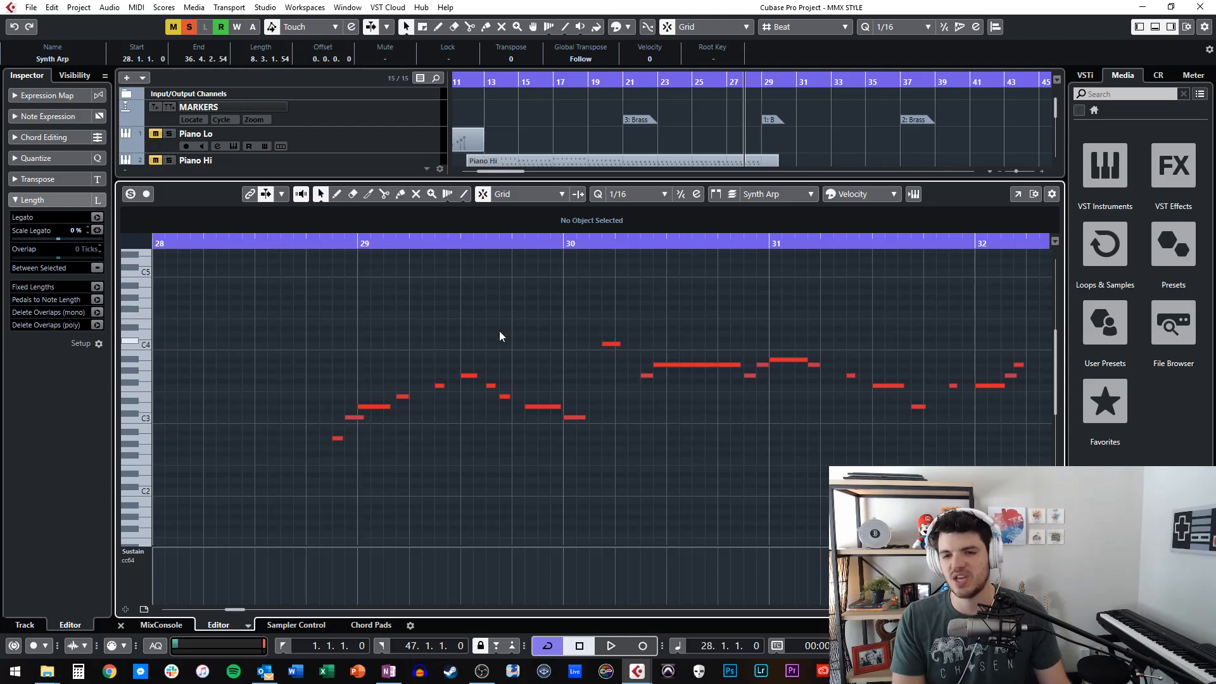
left_click(264, 243)
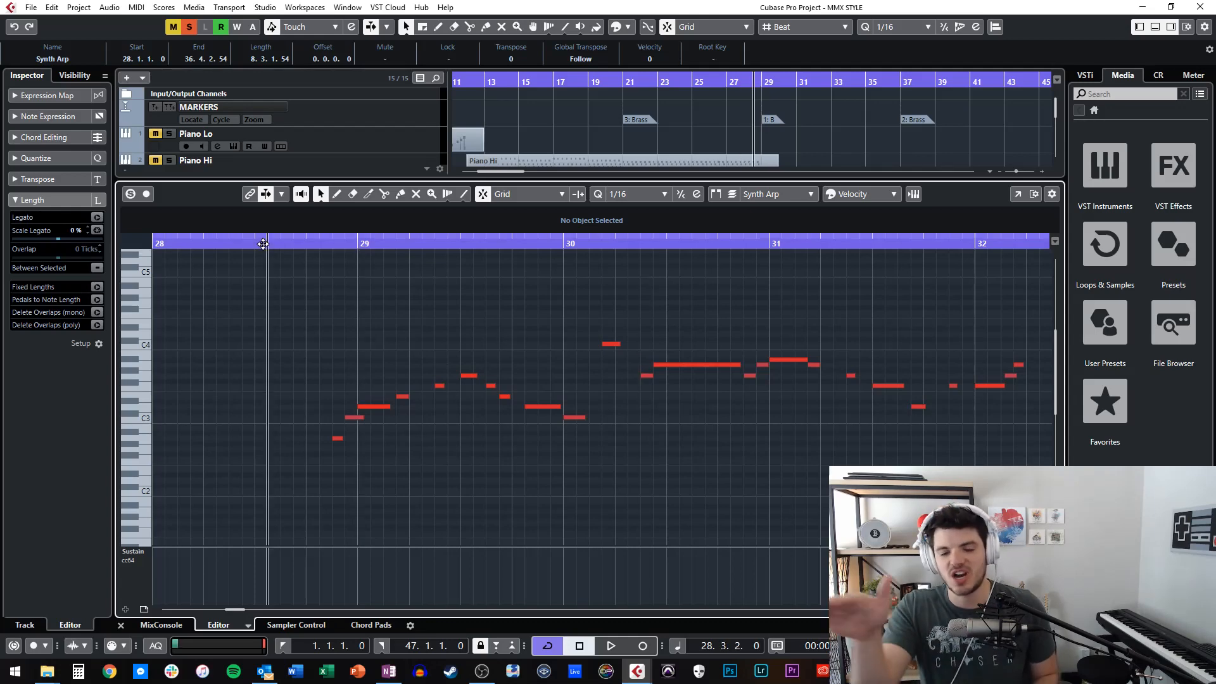
key("space")
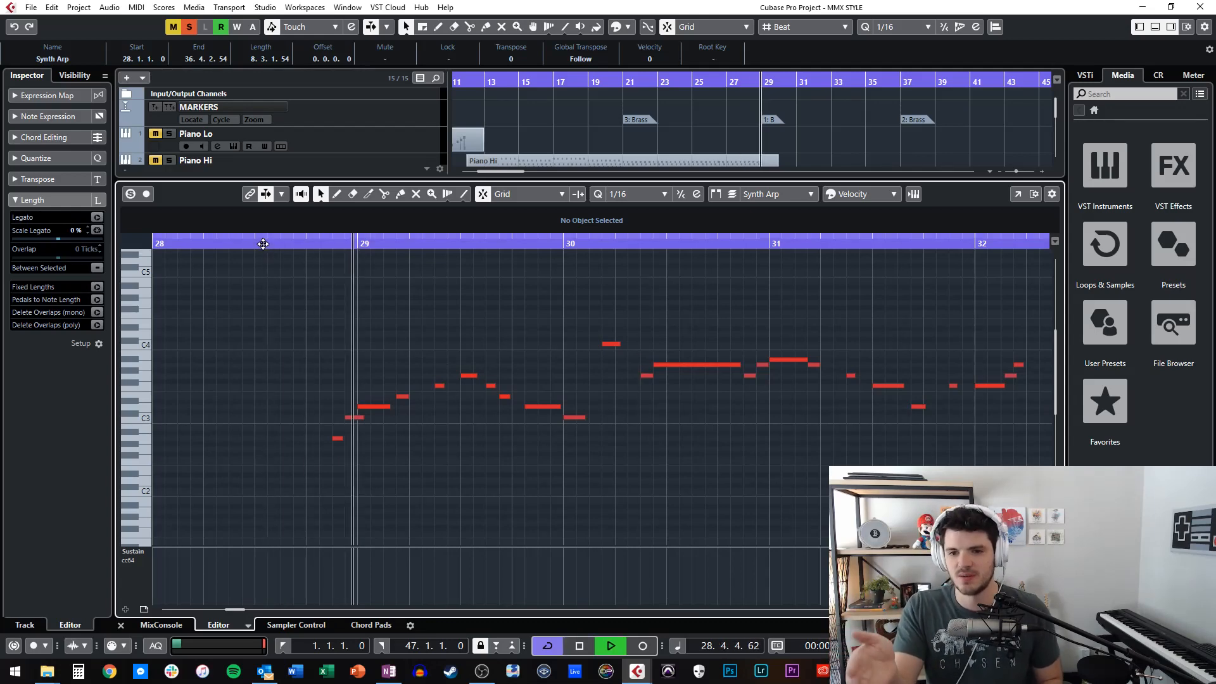
scroll(528, 286, "right", 1)
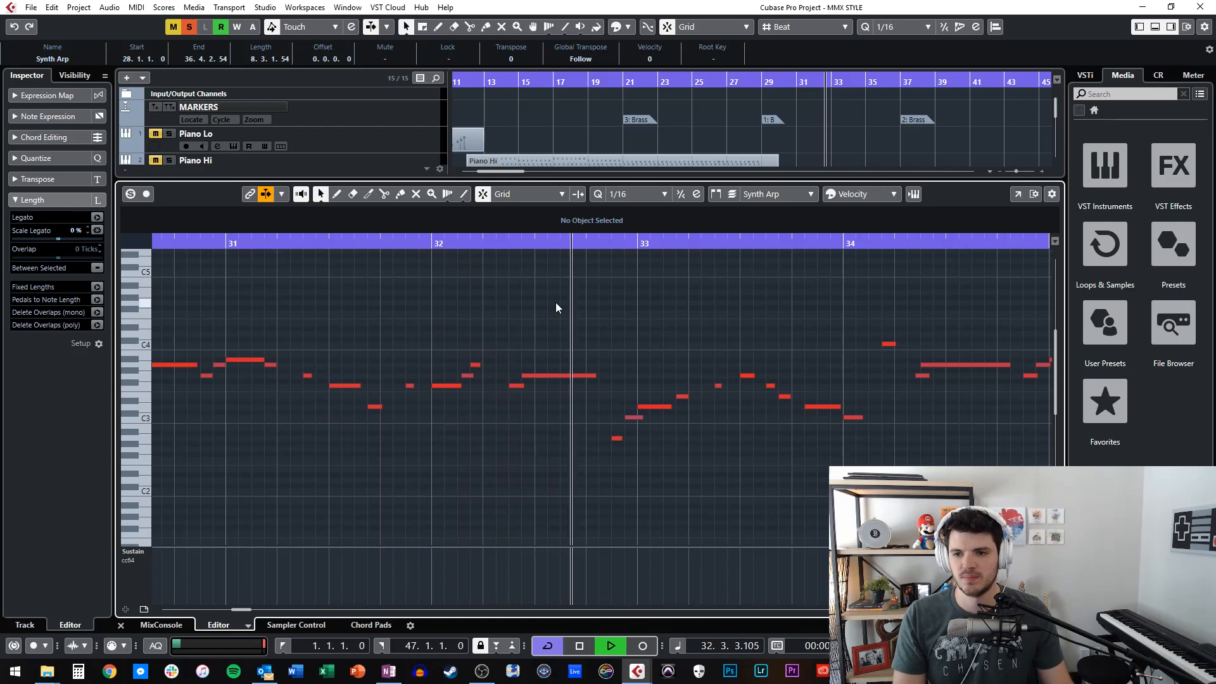
key("space")
Close the note editor and examine the FabFilter Pro-Q and StereoDelay inserts of Synth Melody 2, closing each one.
key("Return")
left_click(591, 226)
left_click(338, 215)
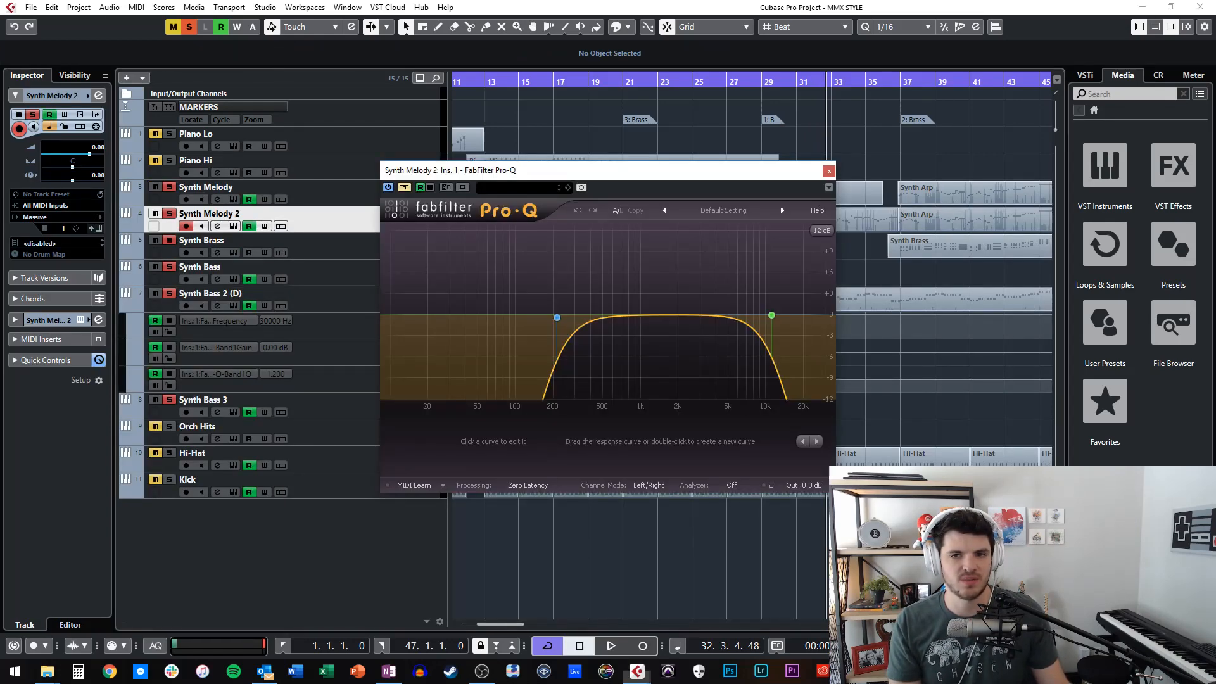
left_click(828, 171)
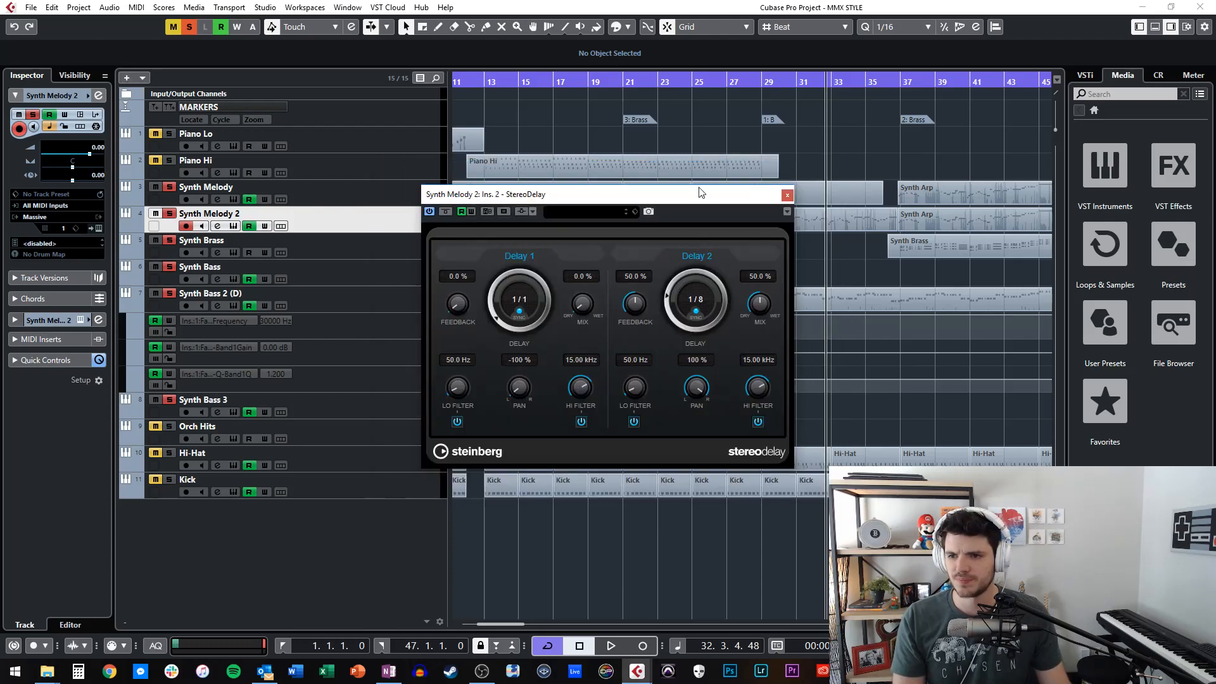
left_click_drag(701, 191, 352, 134)
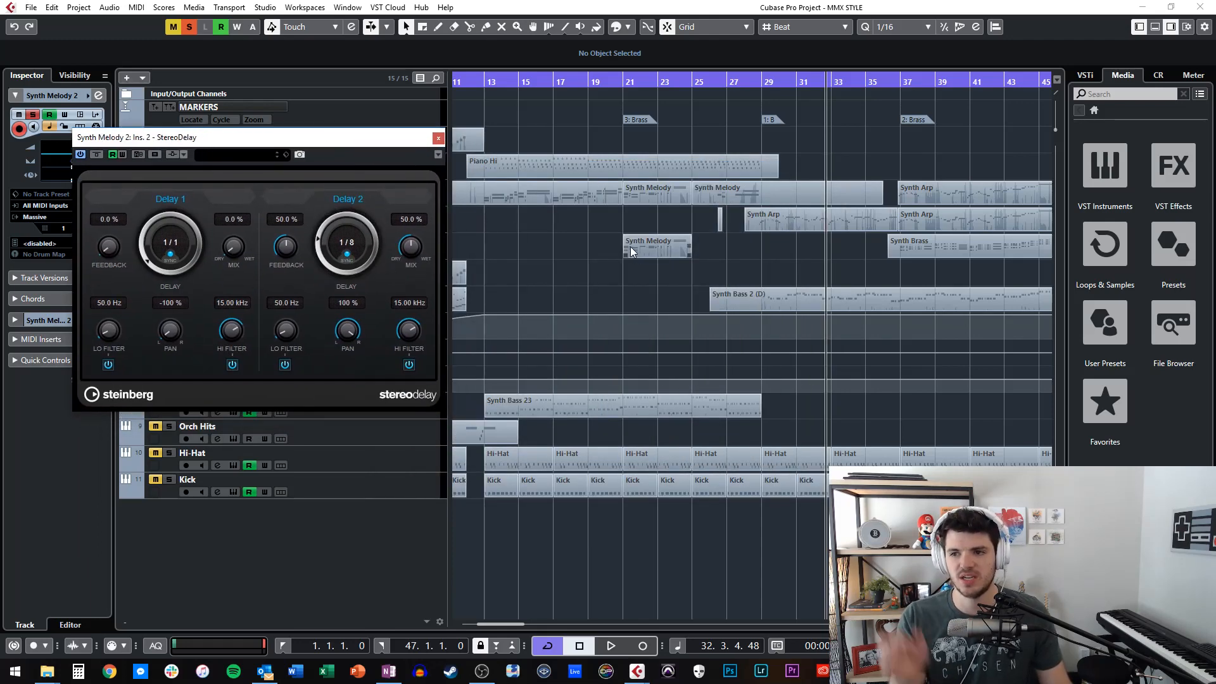
left_click(438, 138)
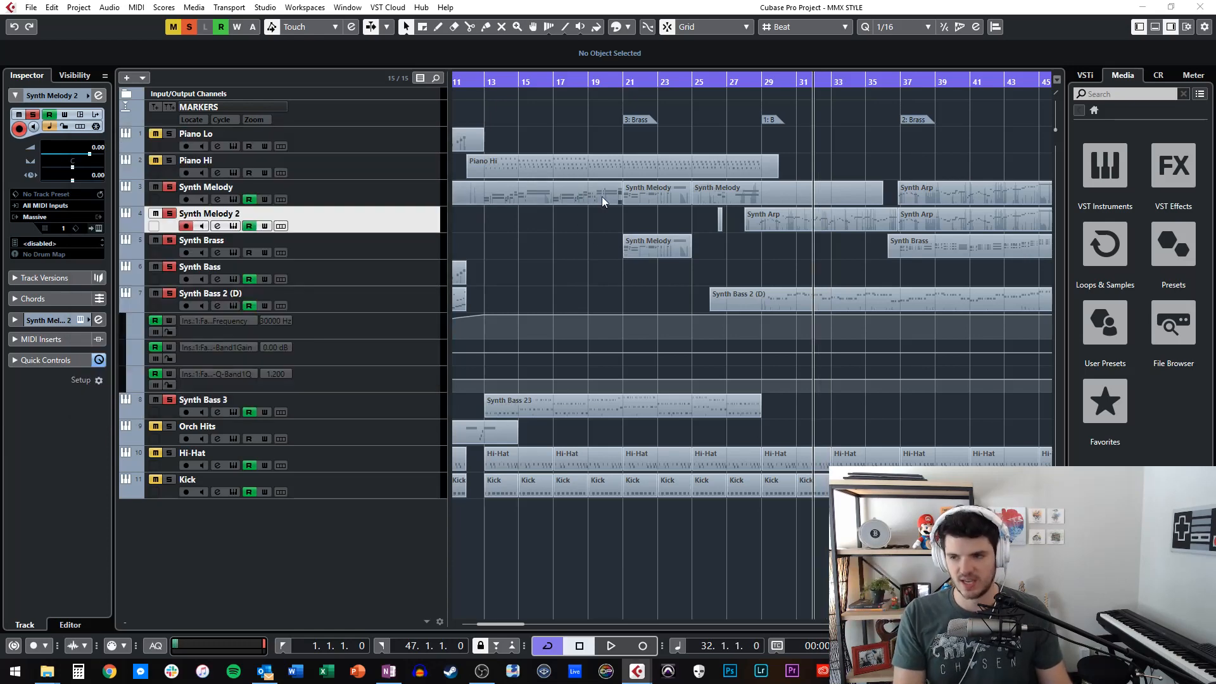
Place the playhead at bar 29, show the notes of the Synth Arp part on Synth Melody 2, and play them past bar 30.
key("KP_Subtract")
key("KP_Subtract")
key("KP_Subtract")
key("KP_Subtract")
key("KP_Add")
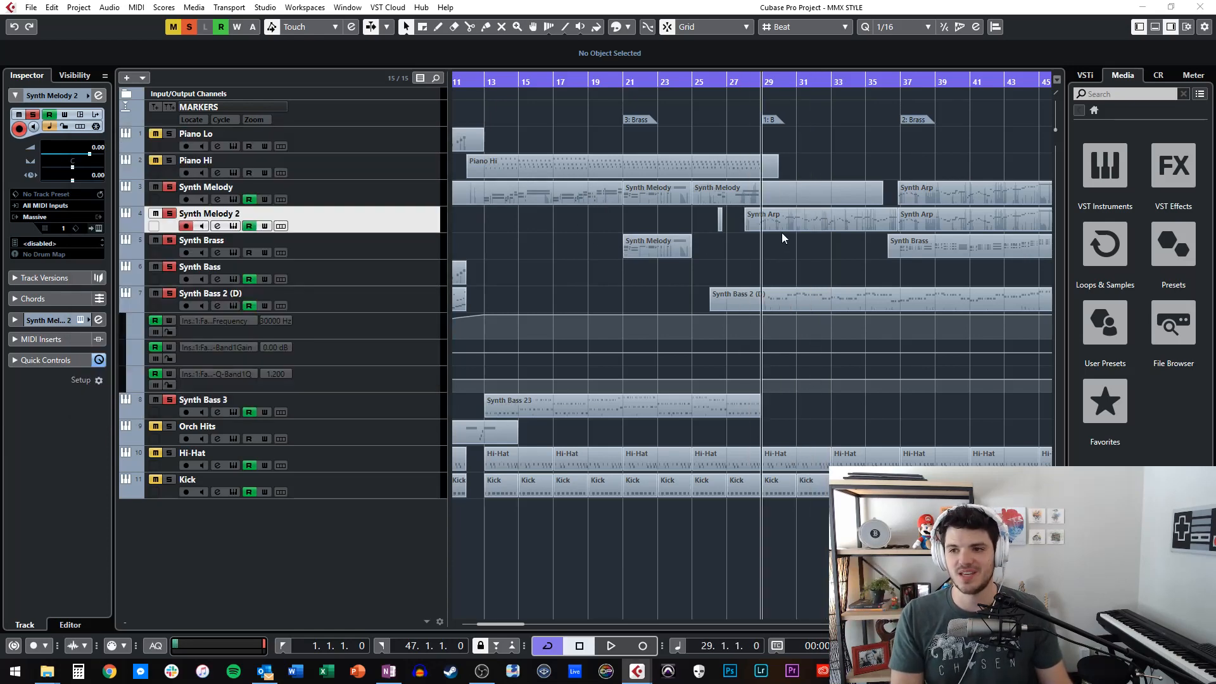
double_click(783, 226)
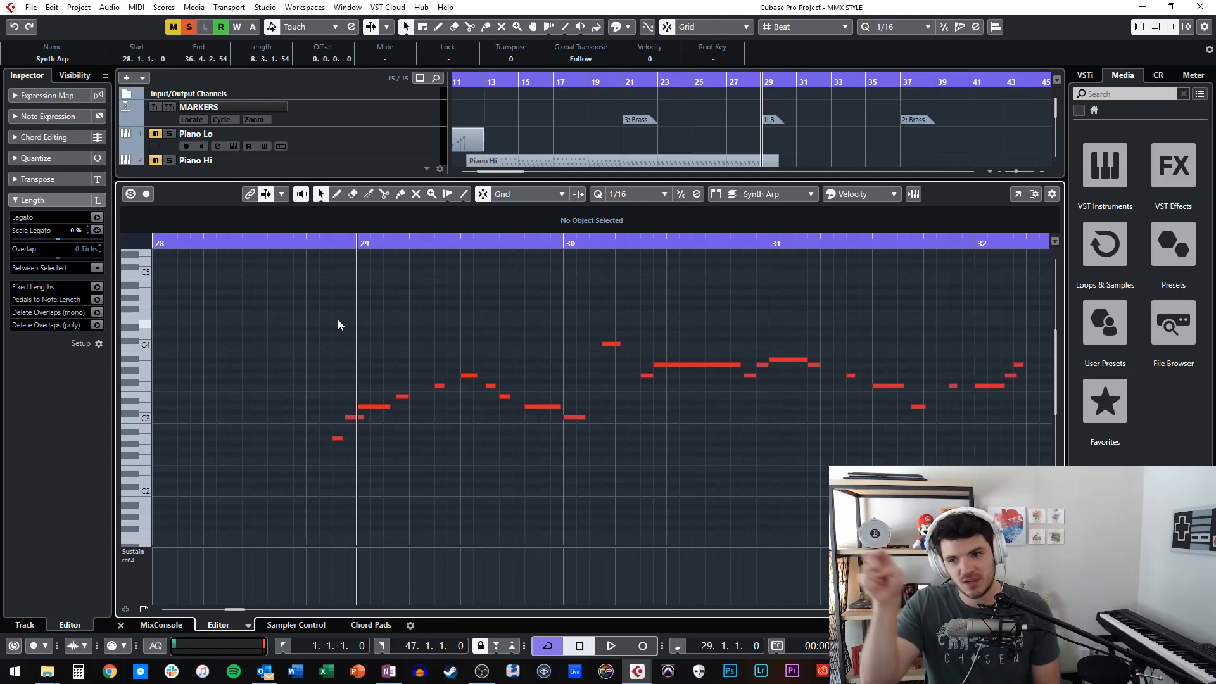
key("space")
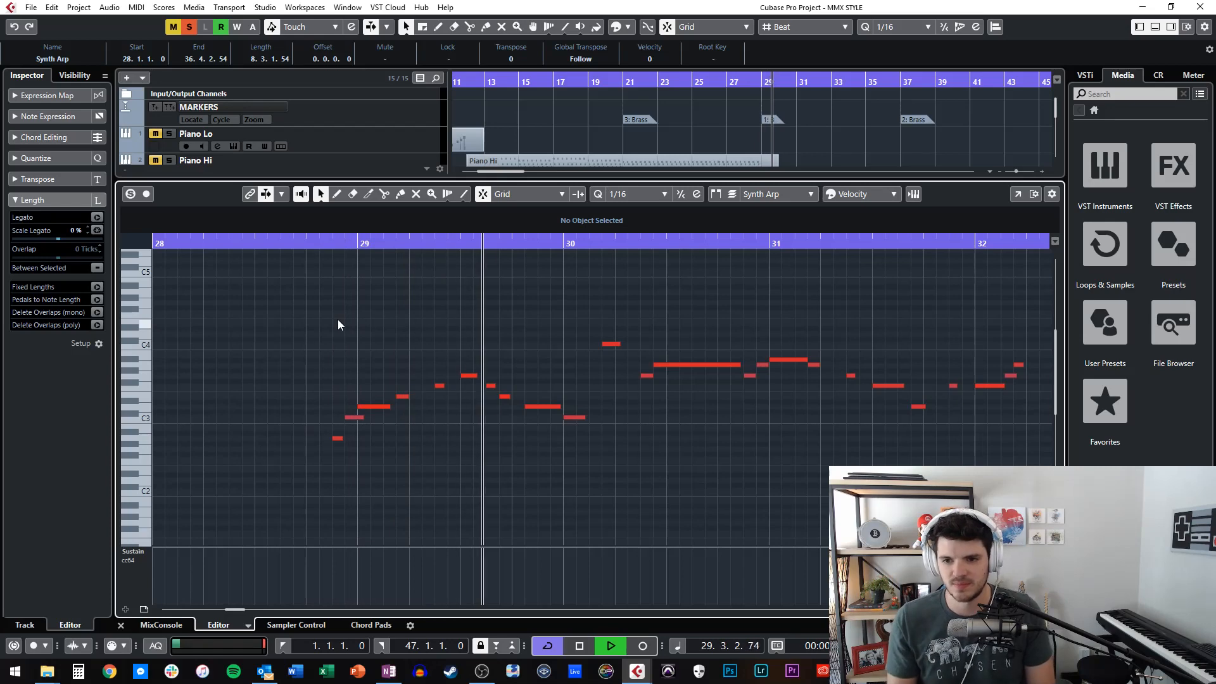
key("space")
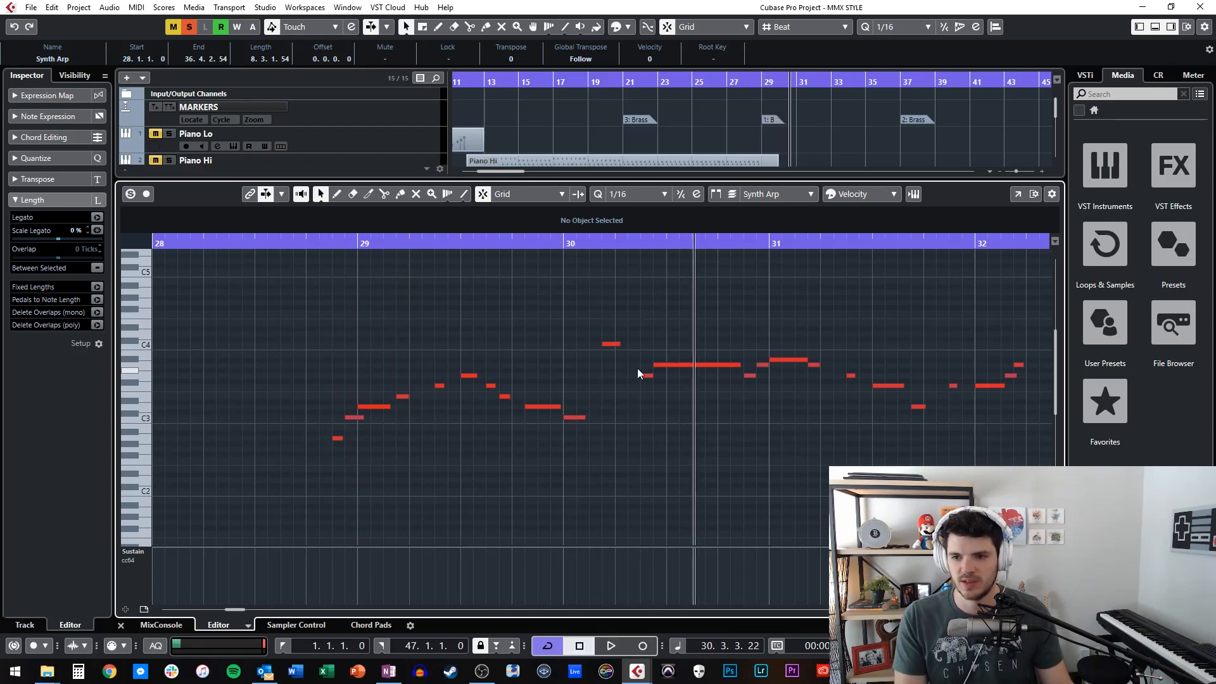
Play the Synth Arp notes from bar 30 past bar 33 with the view following the playhead, and close the note editor.
left_click_drag(638, 370, 648, 387)
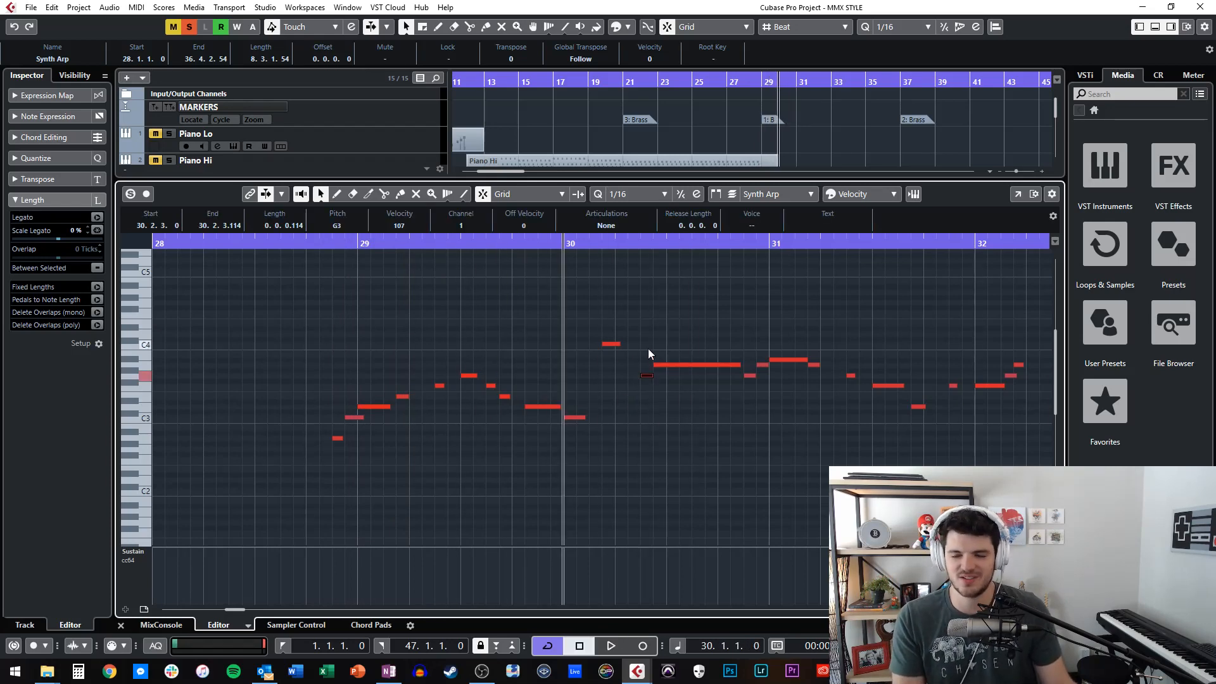
key("space")
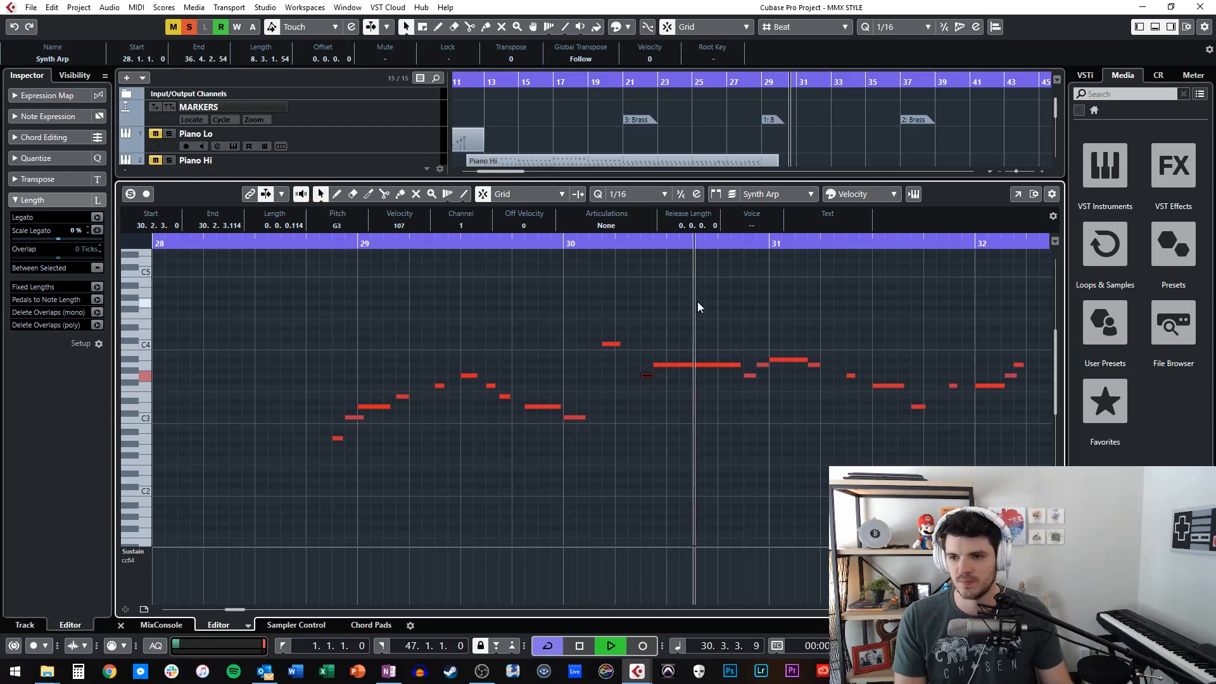
key("f")
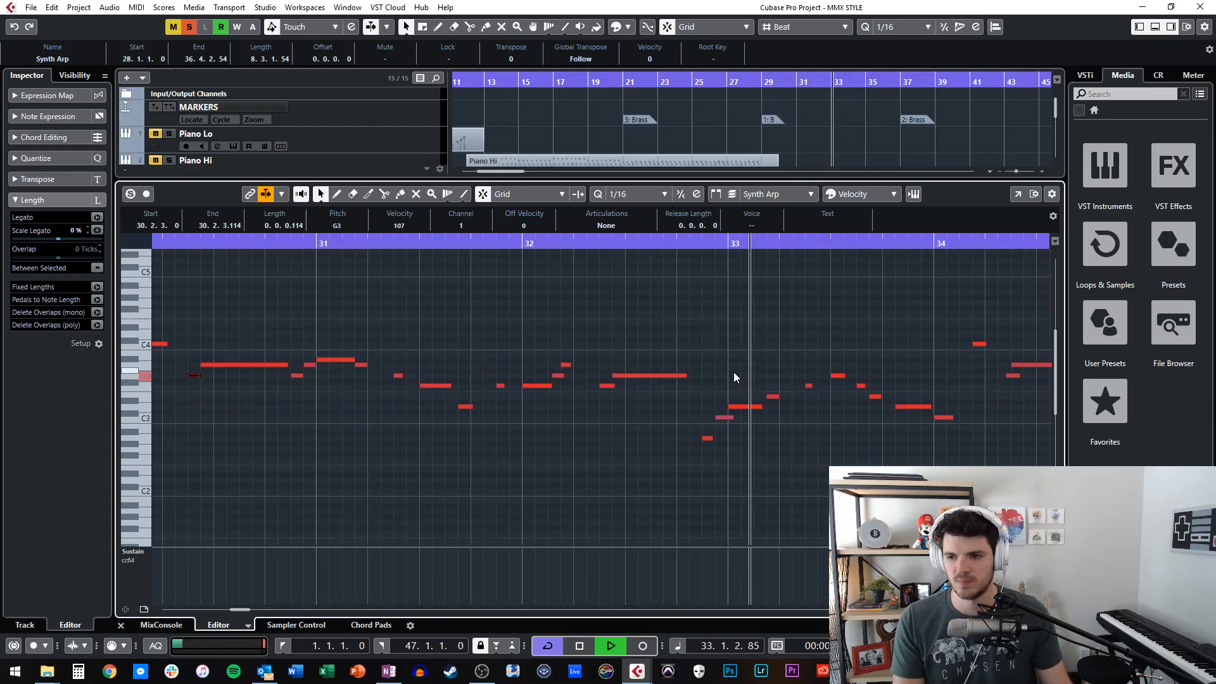
scroll(733, 378, "right", 4)
key("space")
key("Return")
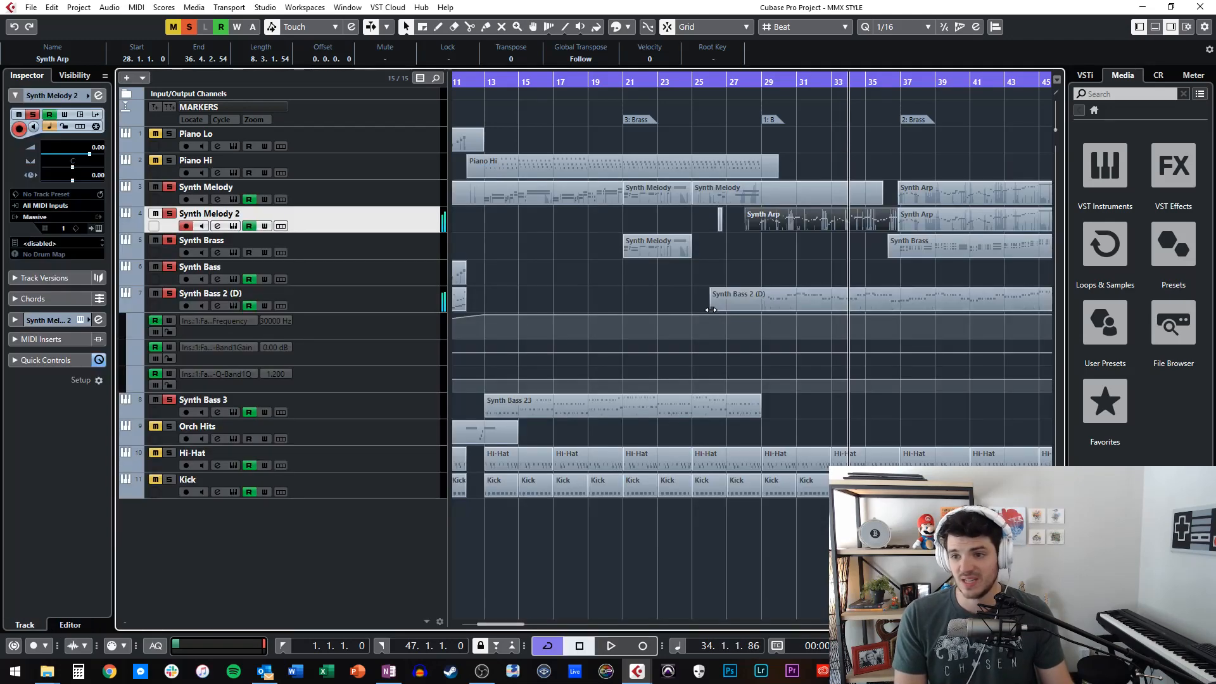
Place the playhead at the Brass marker at bar 37 and play the soloed tracks past bar 40.
scroll(759, 280, "right", 2)
key("KP_Add")
key("KP_Add")
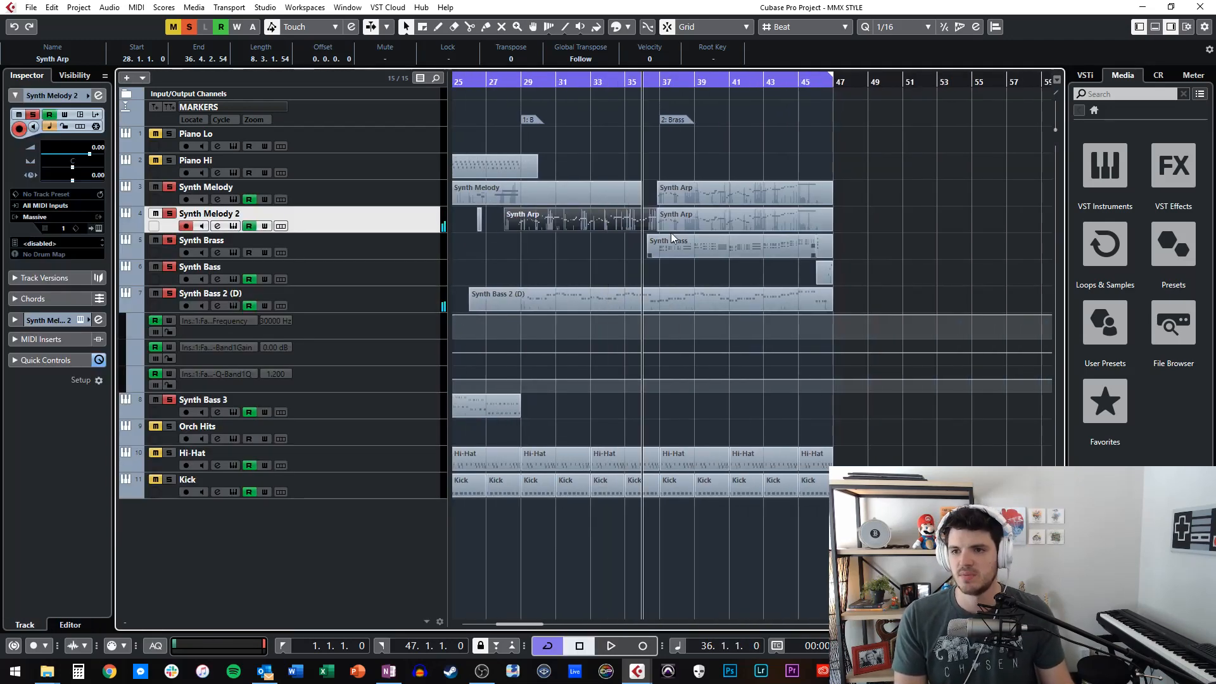
key("KP_Add")
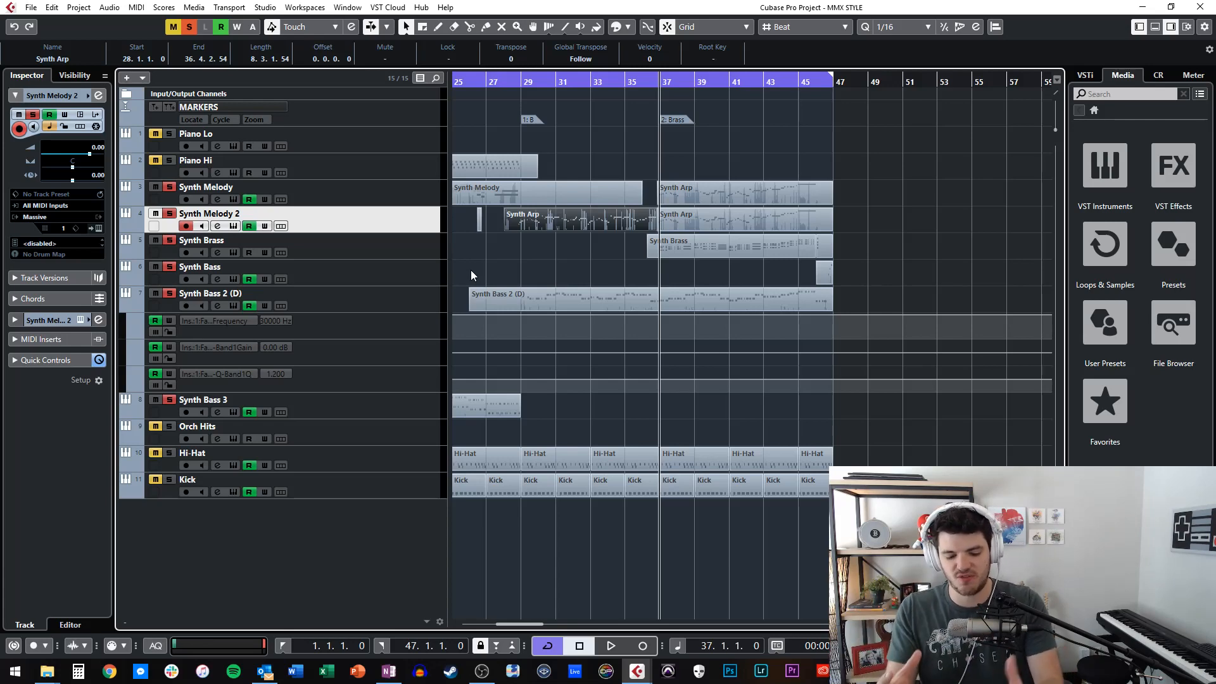
key("space")
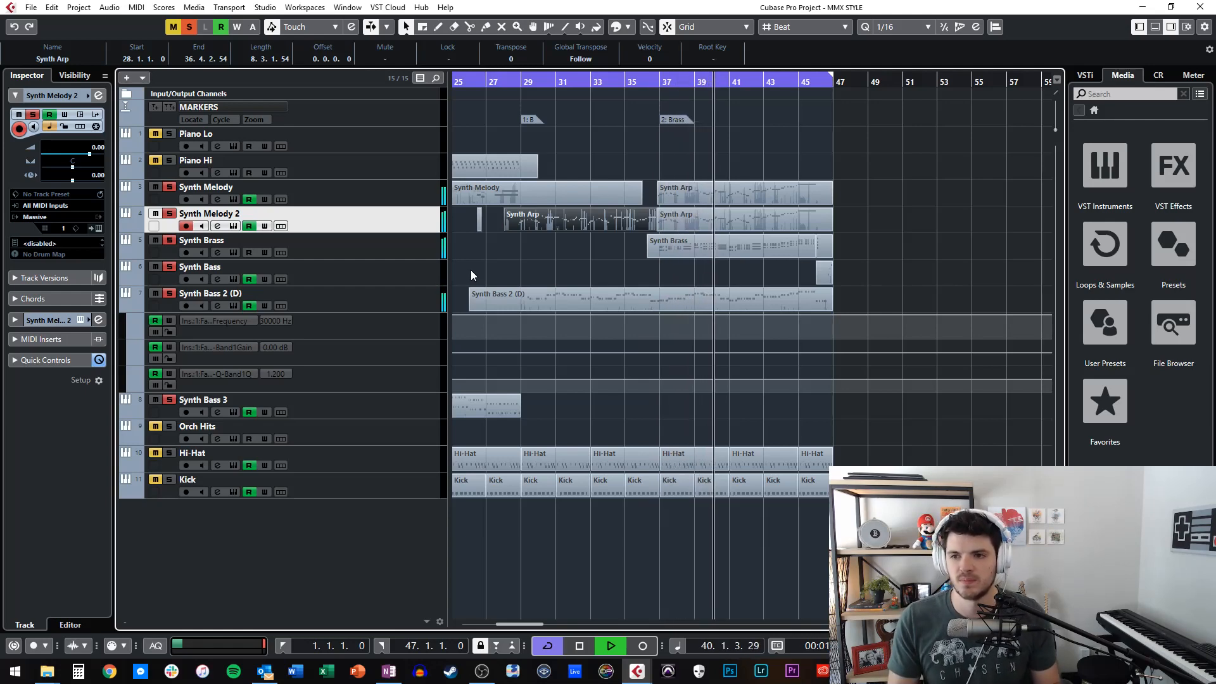
key("space")
Show the notes of the Synth Brass part and play its chords from bar 37 past bar 40, closing the note editor when done.
double_click(699, 246)
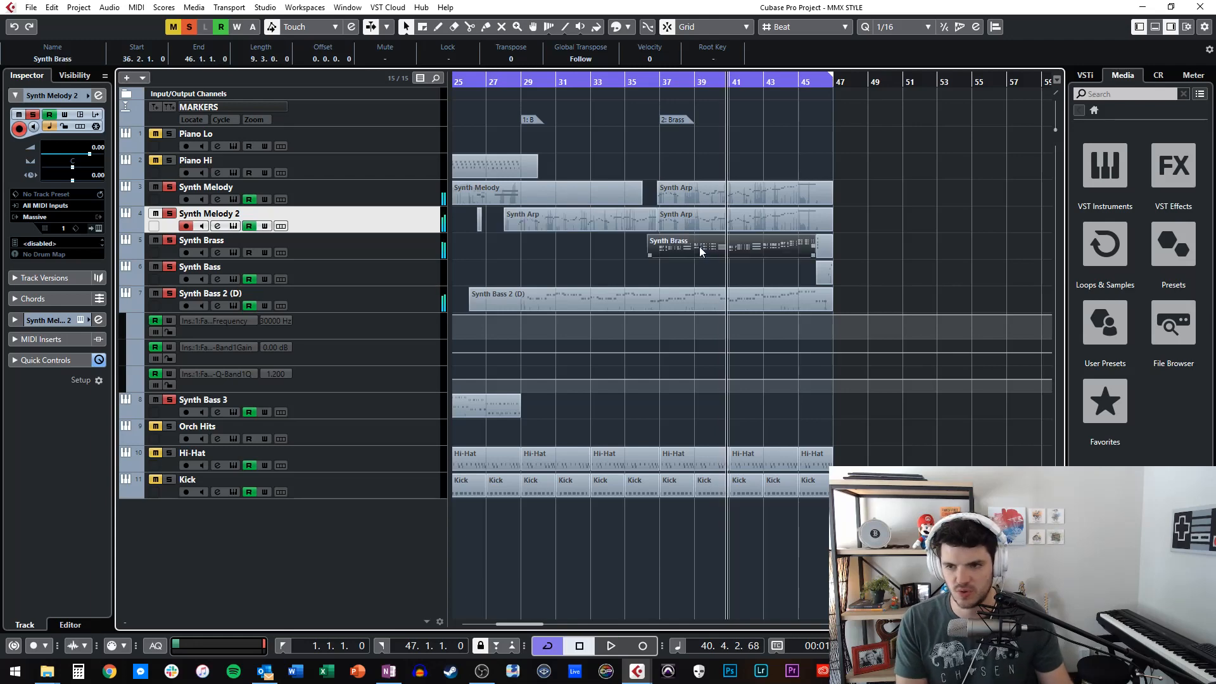
scroll(544, 353, "left", 5)
key("KP_Subtract")
key("KP_Subtract")
key("KP_Subtract")
key("KP_Subtract")
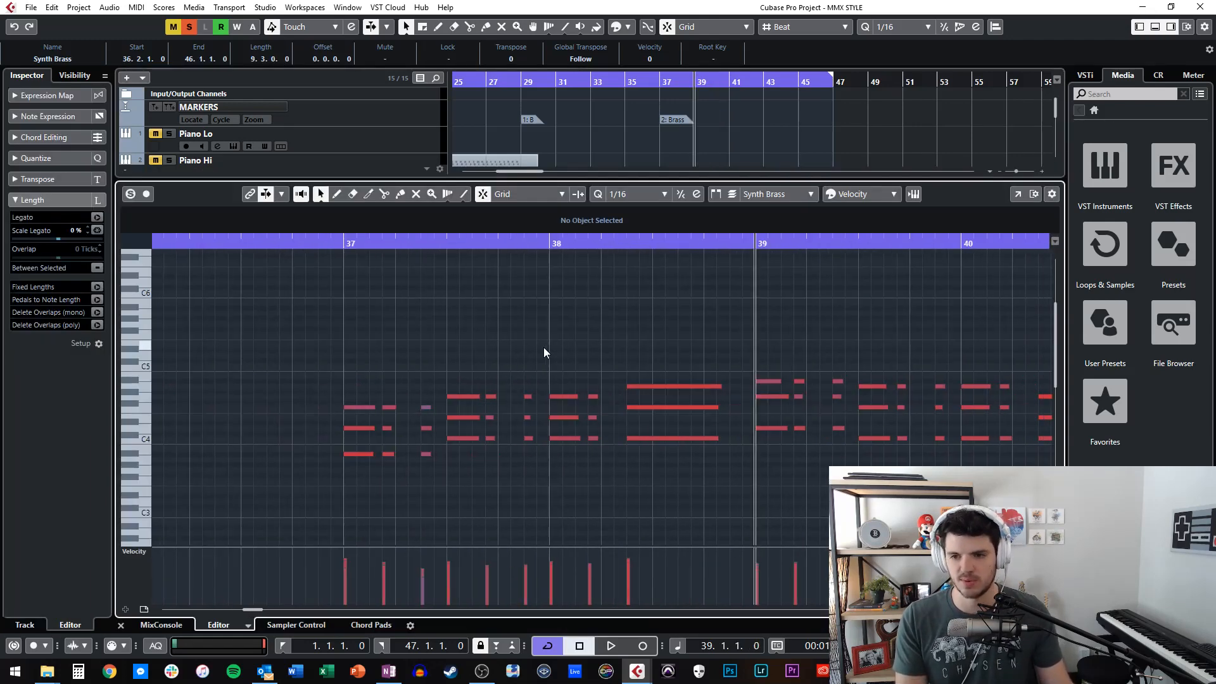
scroll(543, 347, "right", 2)
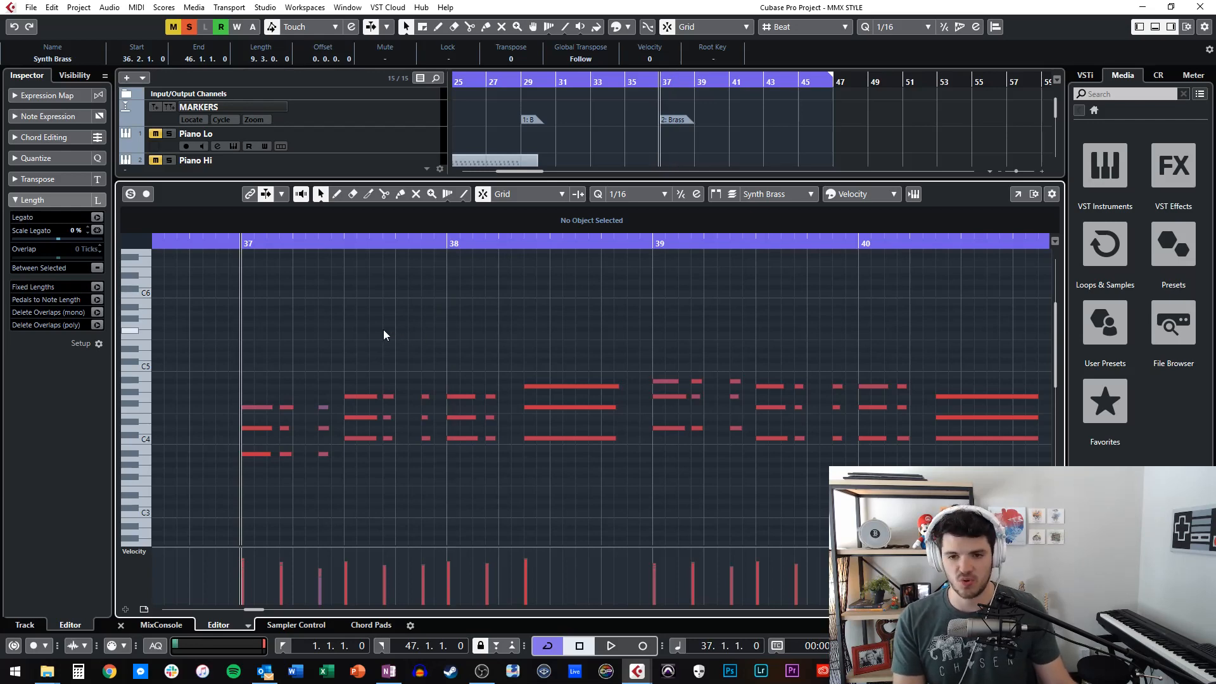
key("space")
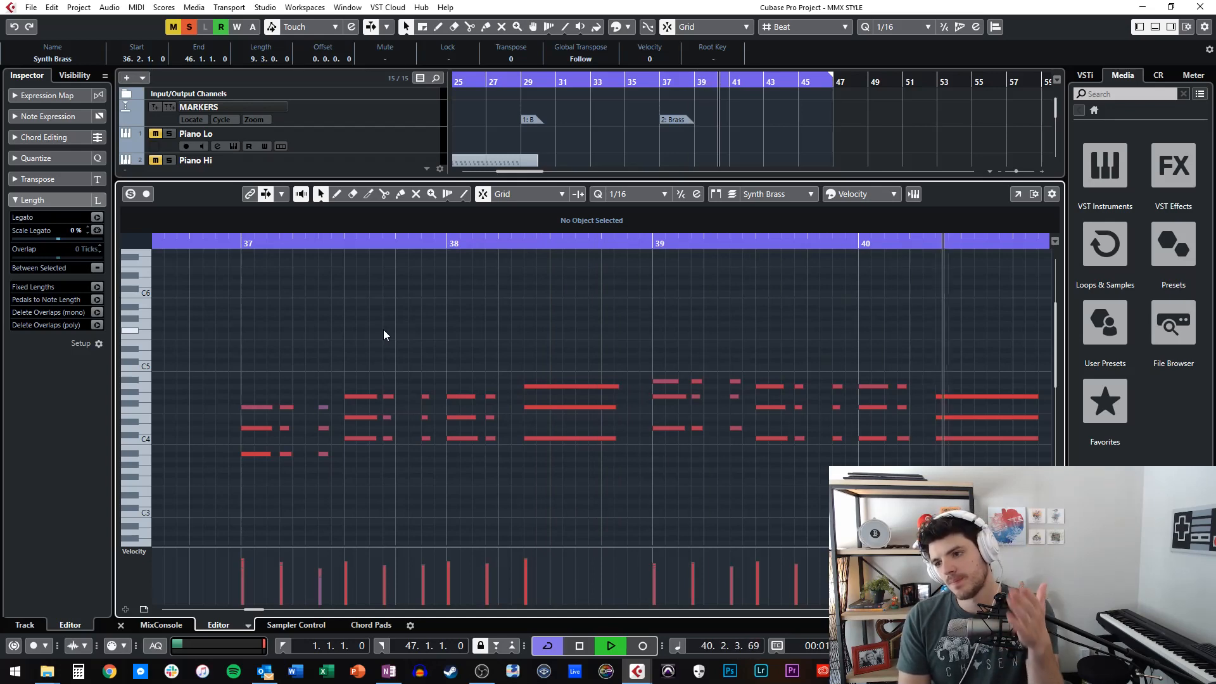
key("space")
key("ctrl+alt+e")
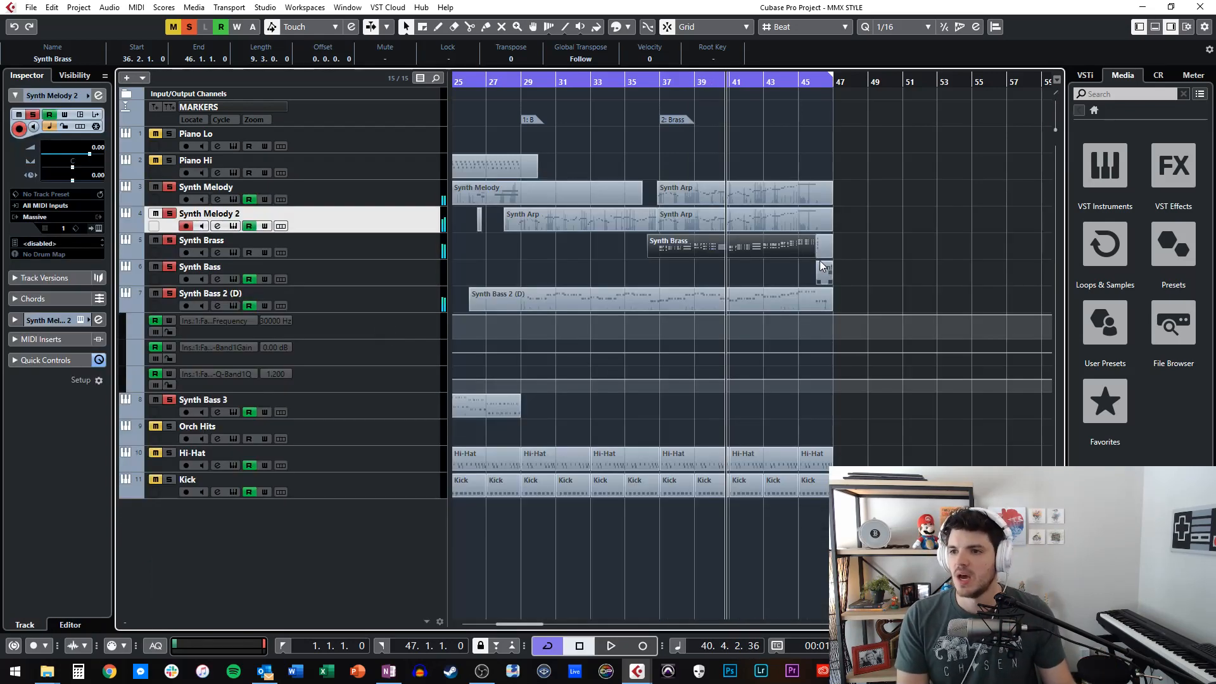
Play the ending of the arrangement from bar 45 through to the end of bar 46.
left_click(798, 83)
key("space")
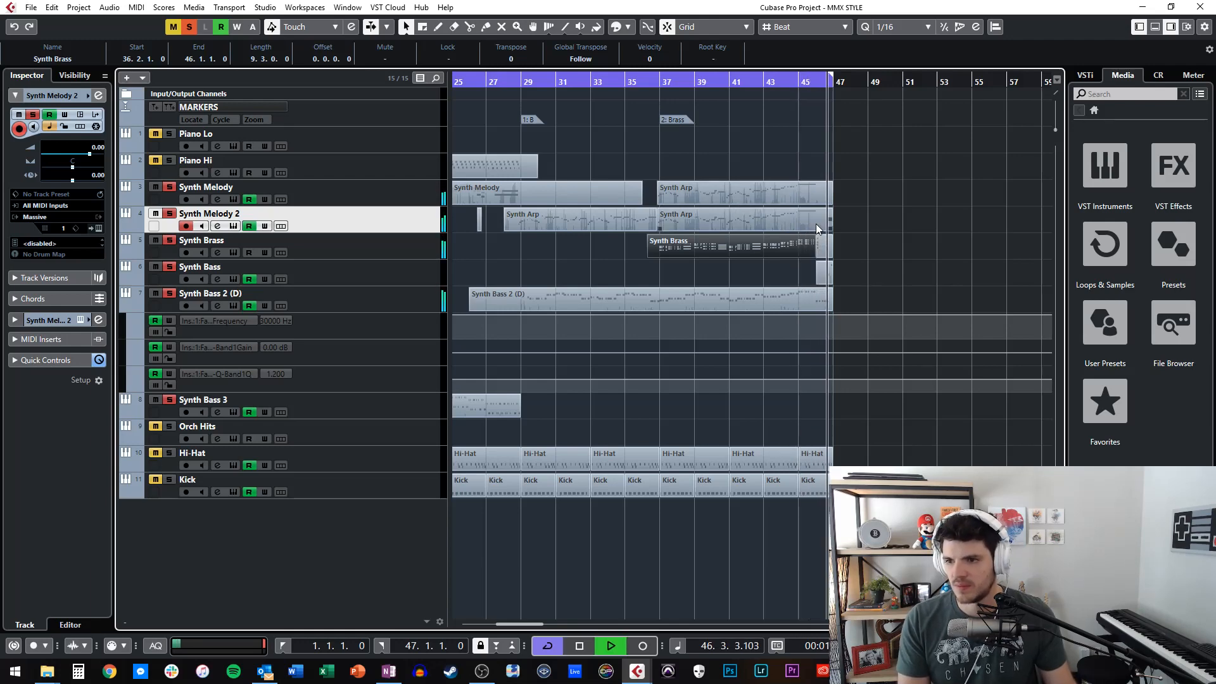
key("space")
scroll(784, 235, "right", 5)
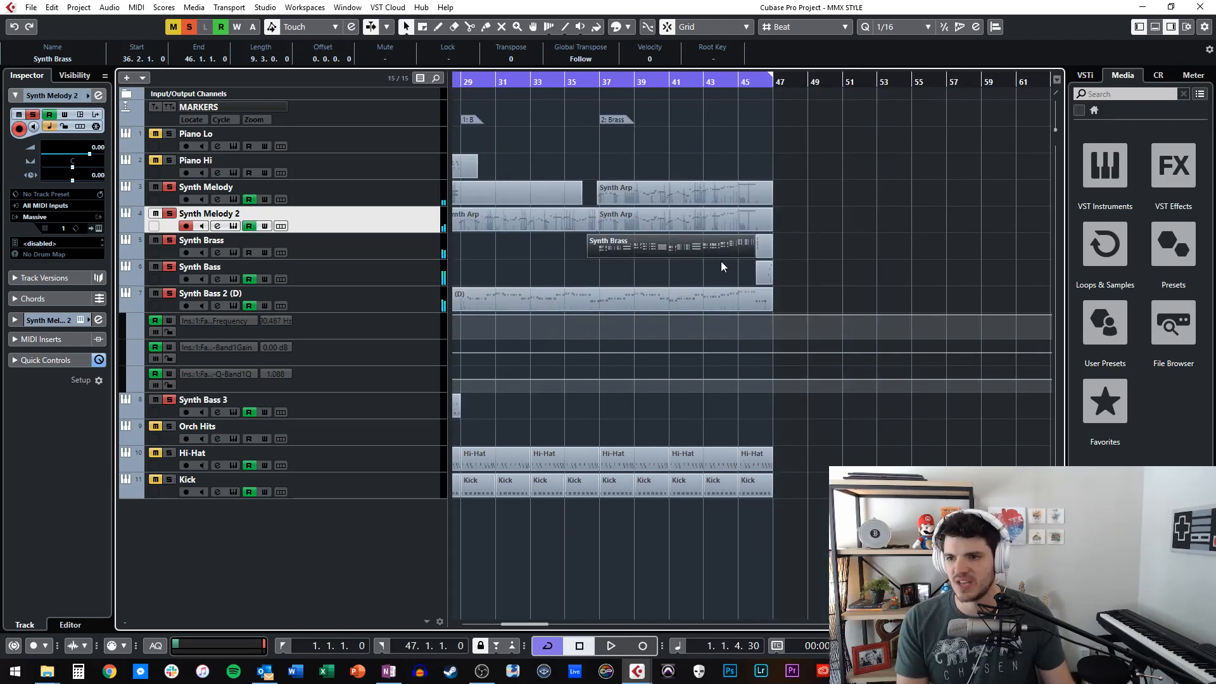
Deselect the Synth Brass part, compare playhead positions at bars 45 and 46, and replay the ending from bar 45.
left_click(729, 86)
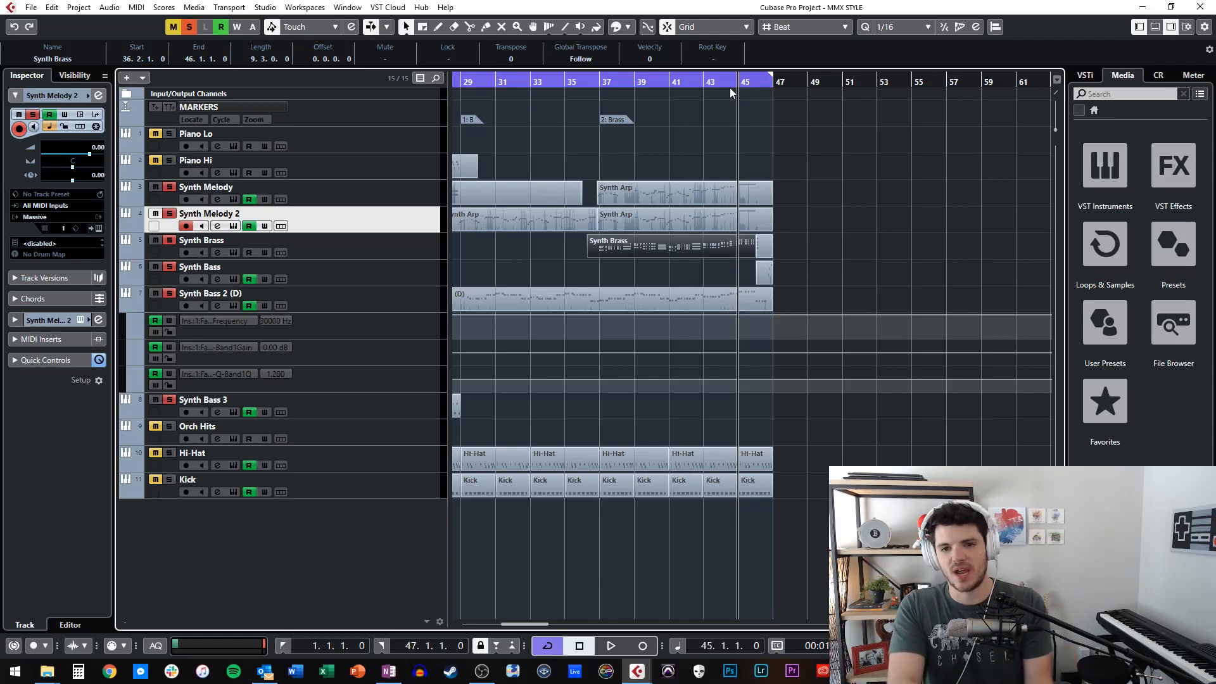
key("KP_Add")
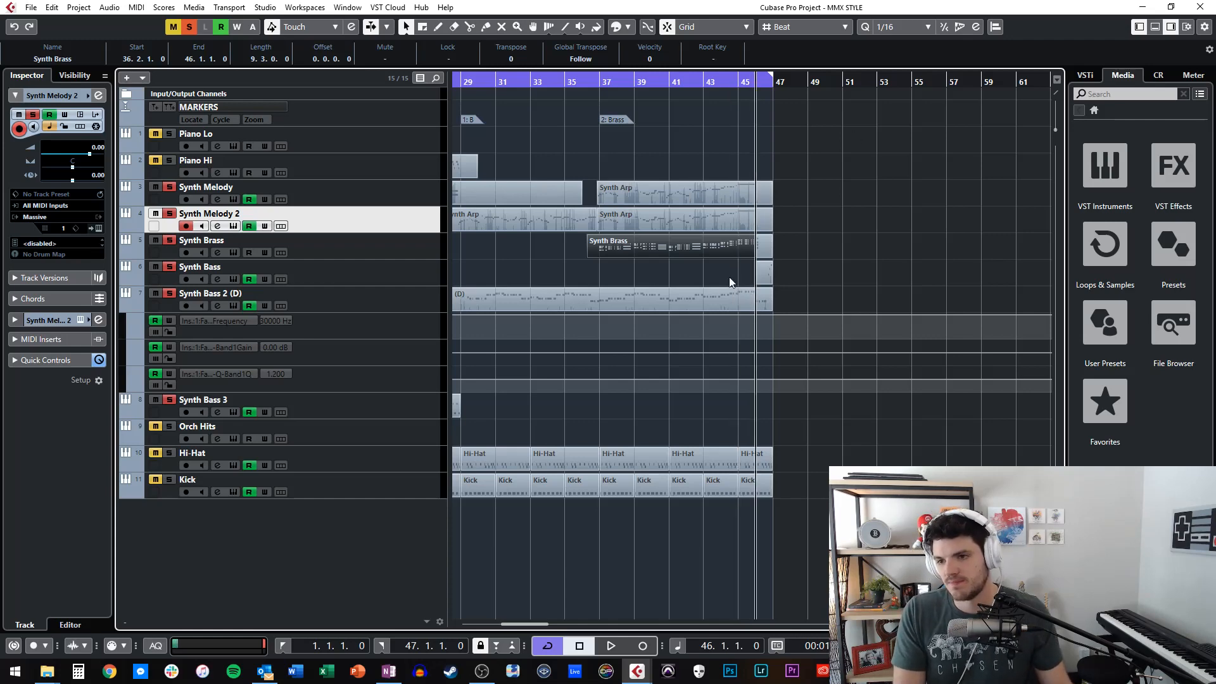
left_click(887, 241)
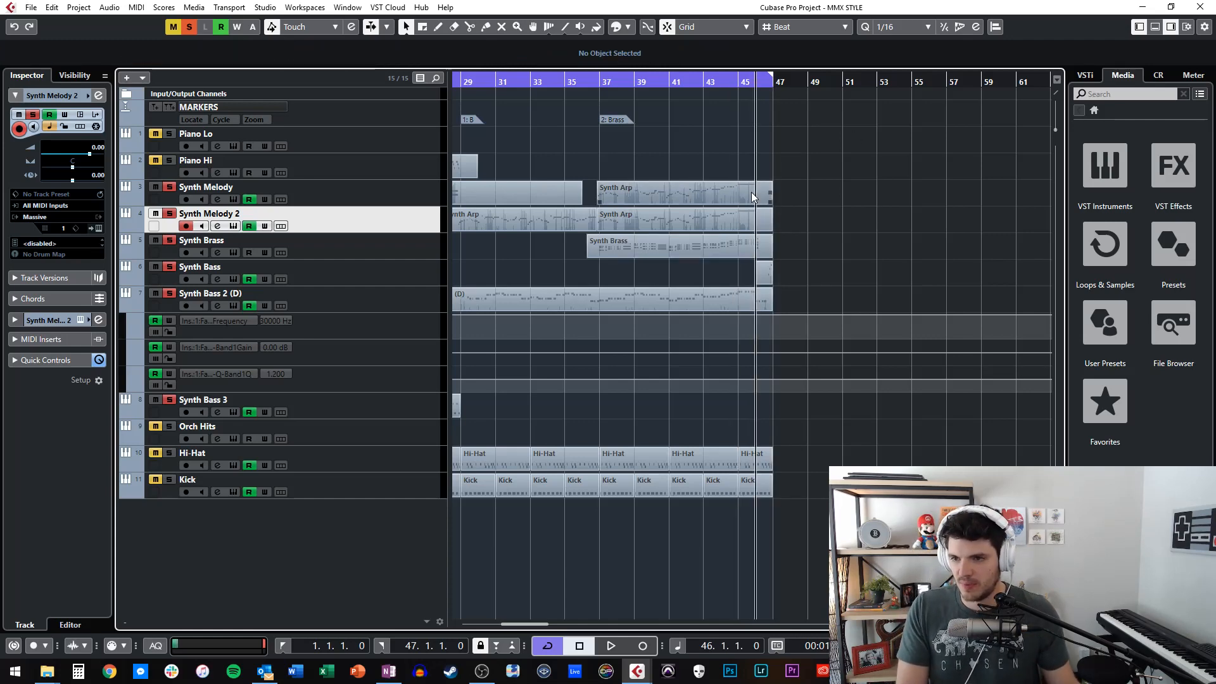
key("KP_Subtract")
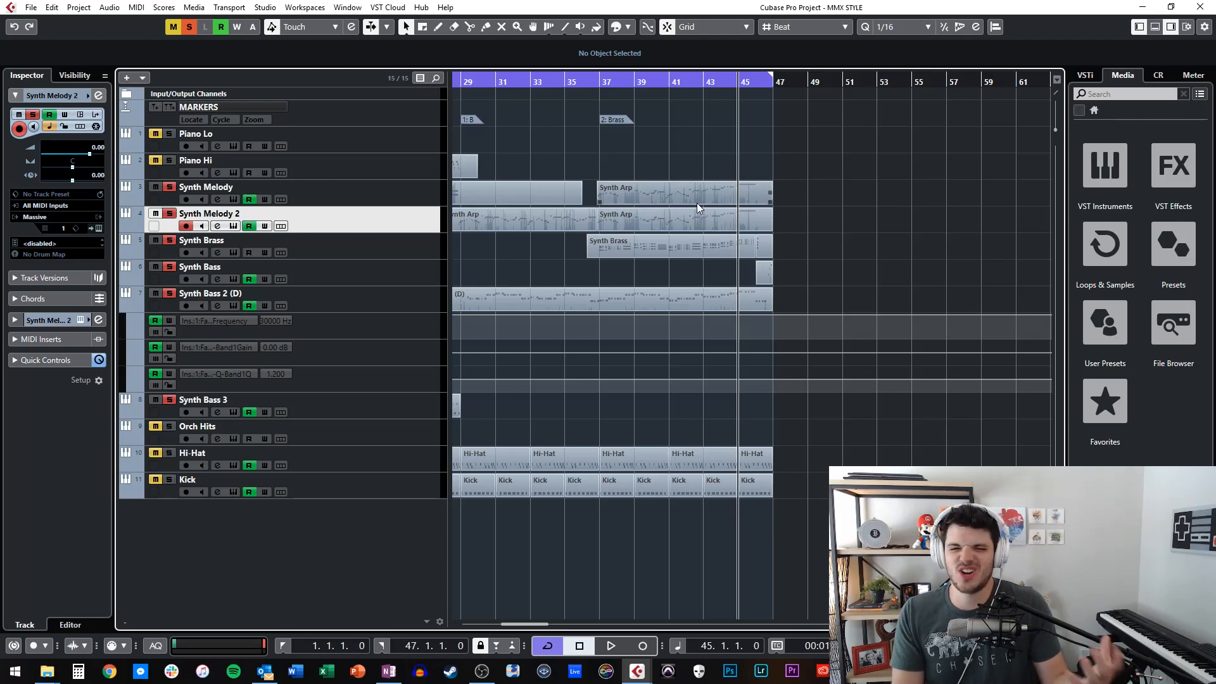
key("KP_Add")
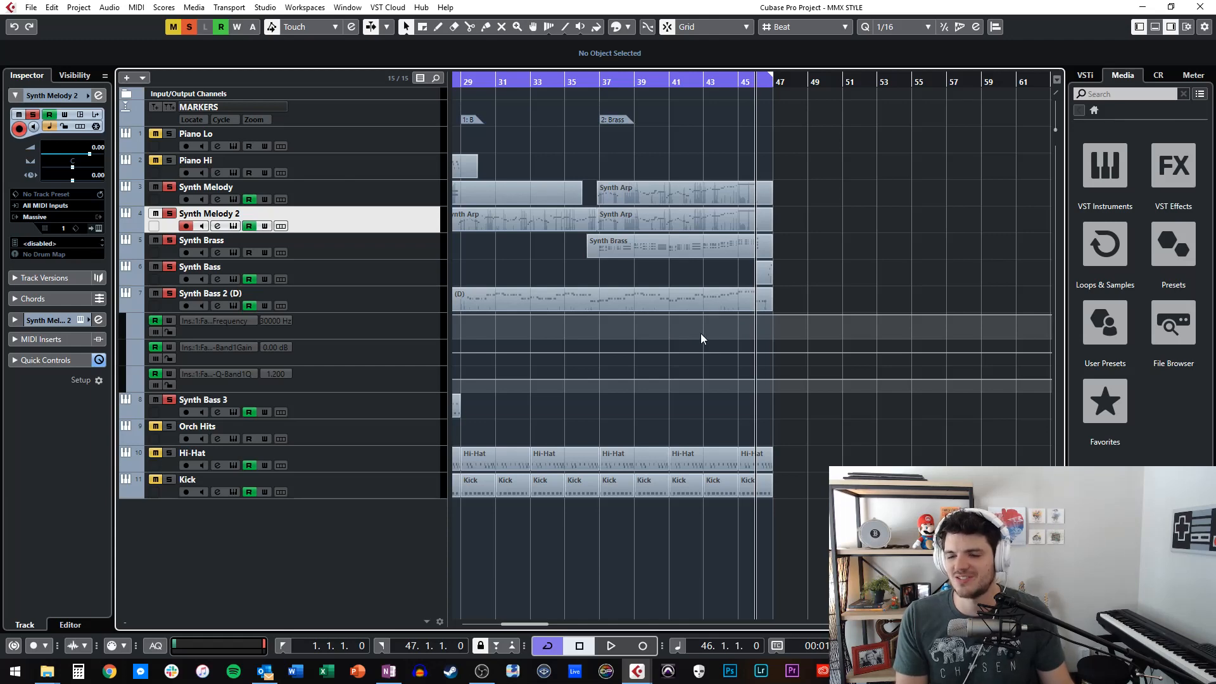
key("KP_Subtract")
key("space")
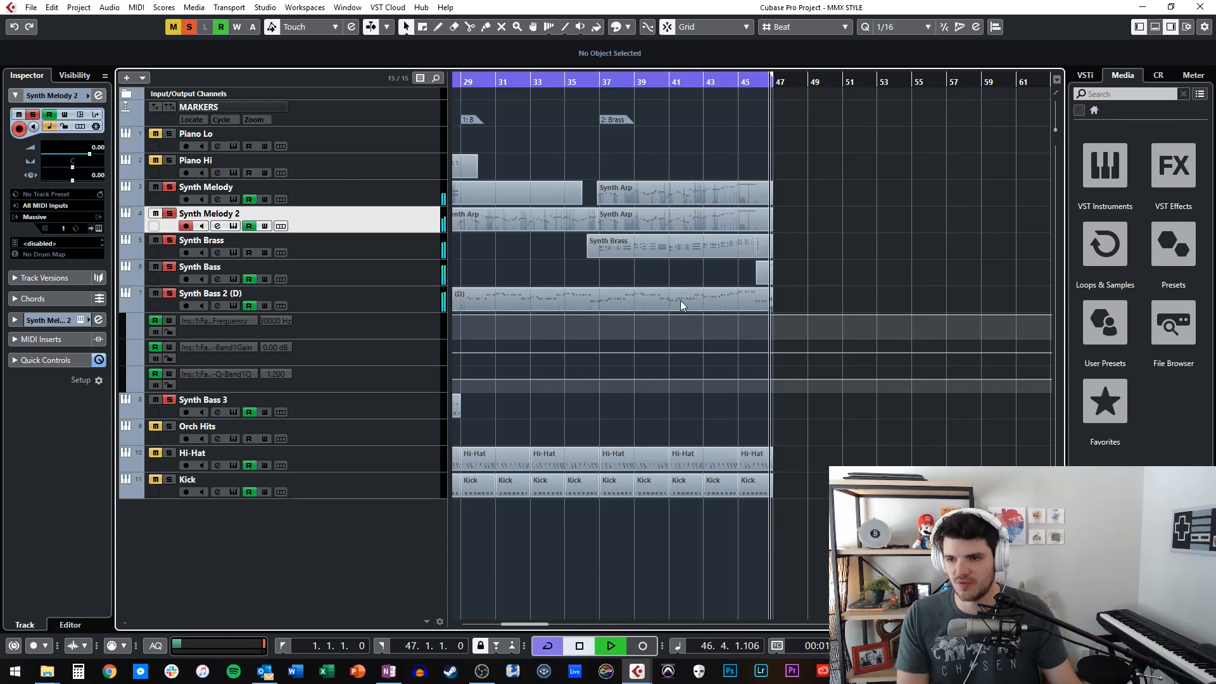
key("space")
Delete the empty Synth Bass part that spans from bar 1 to bar 47 and covers the short part at bar 46.
double_click(754, 270)
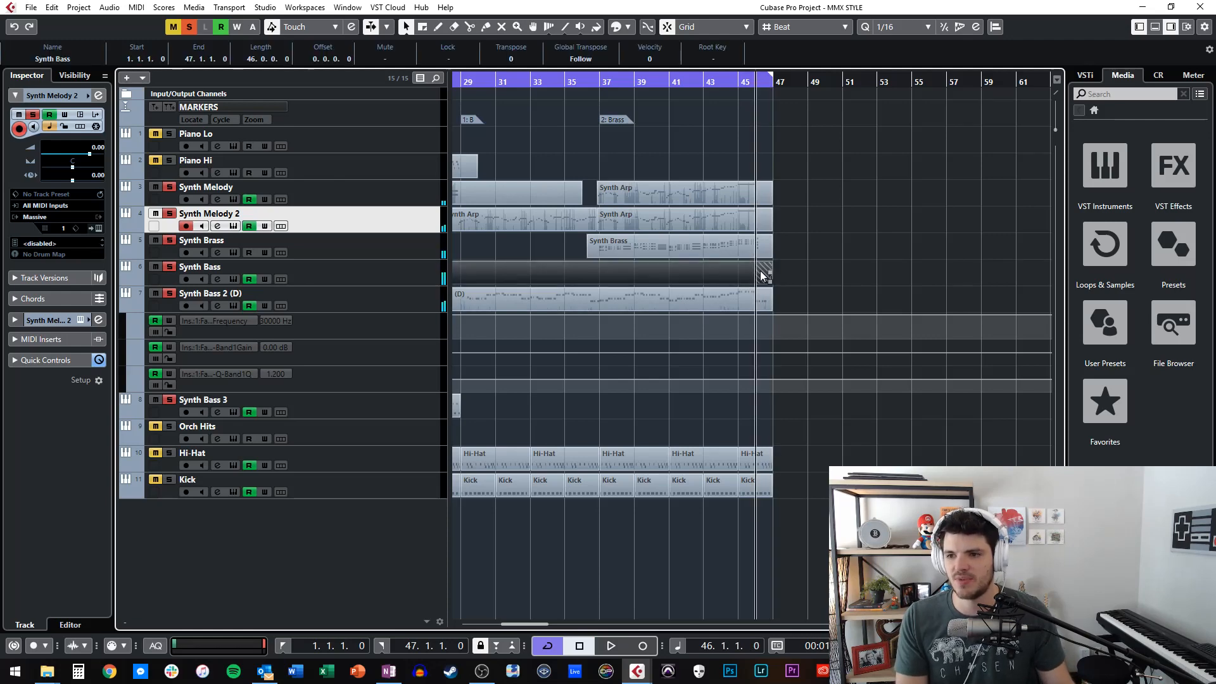
left_click(792, 269)
left_click(763, 267)
double_click(763, 266)
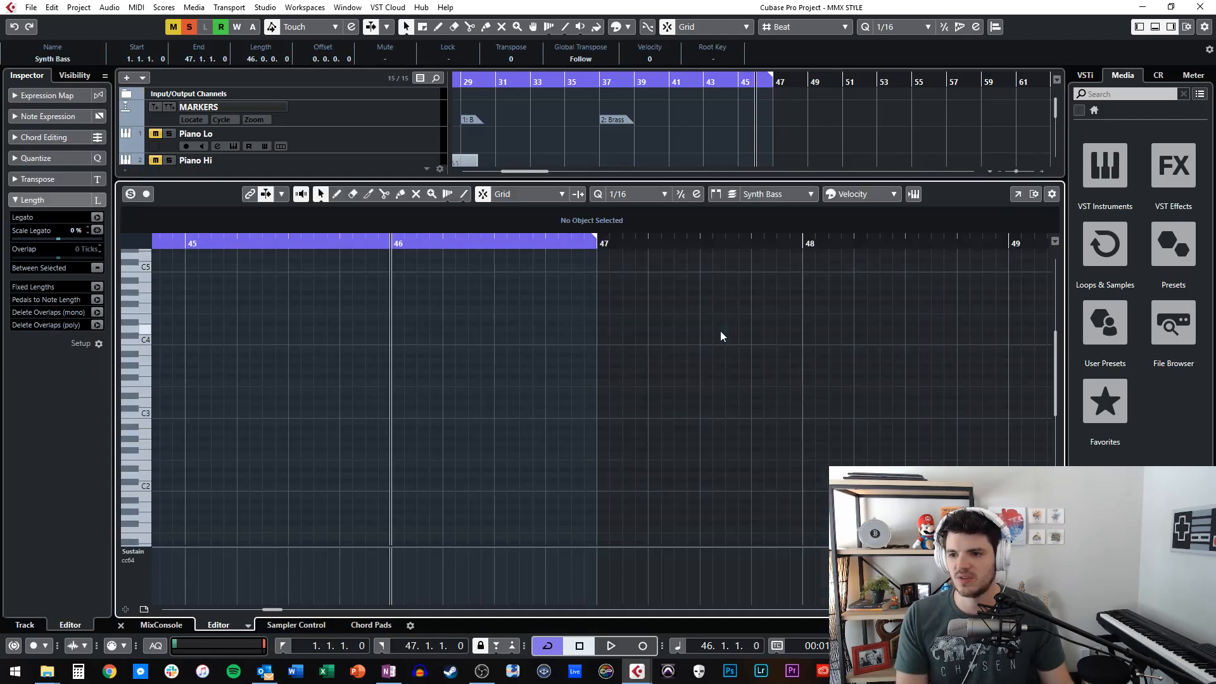
key("Return")
key("Delete")
Show the notes of the Synth Bass part at bar 46, select all three, and play the fill before closing the note editor.
double_click(760, 273)
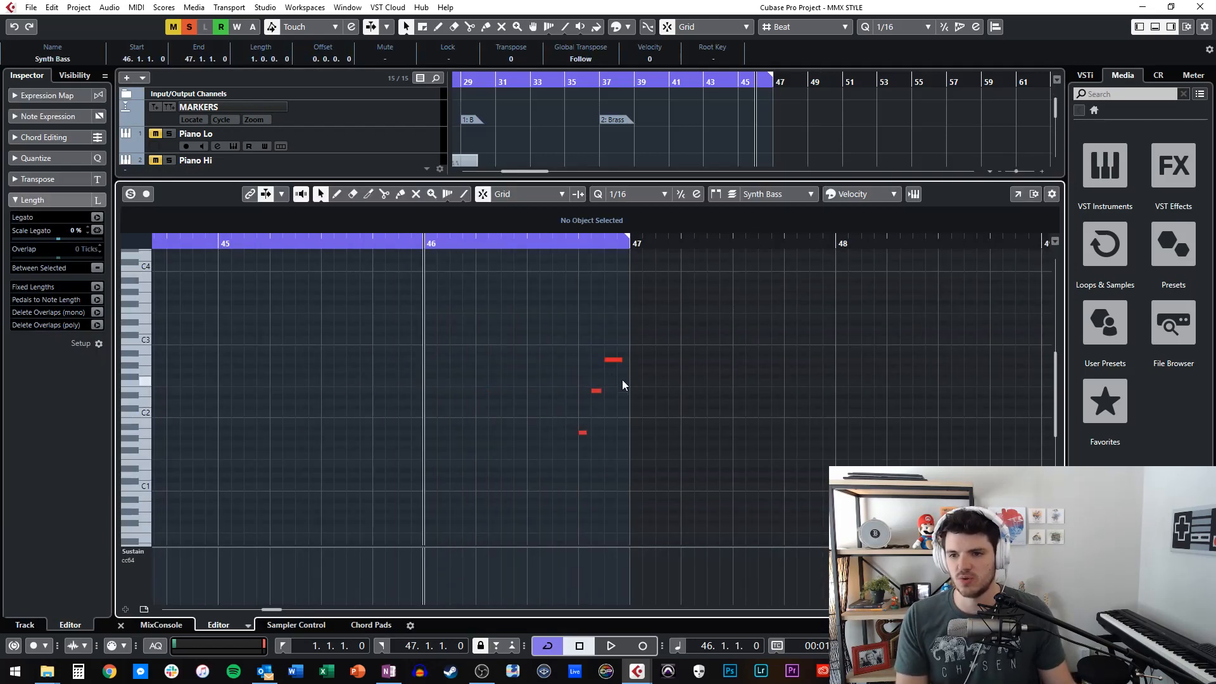
left_click_drag(557, 319, 678, 478)
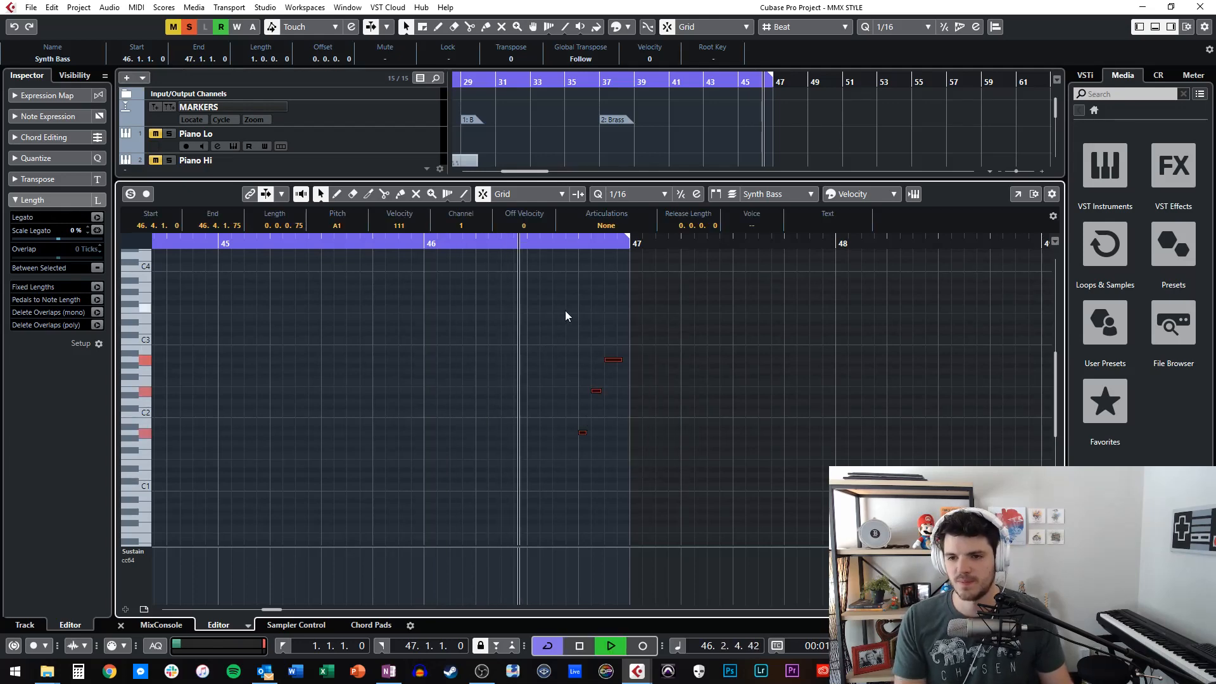
key("ctrl+alt+e")
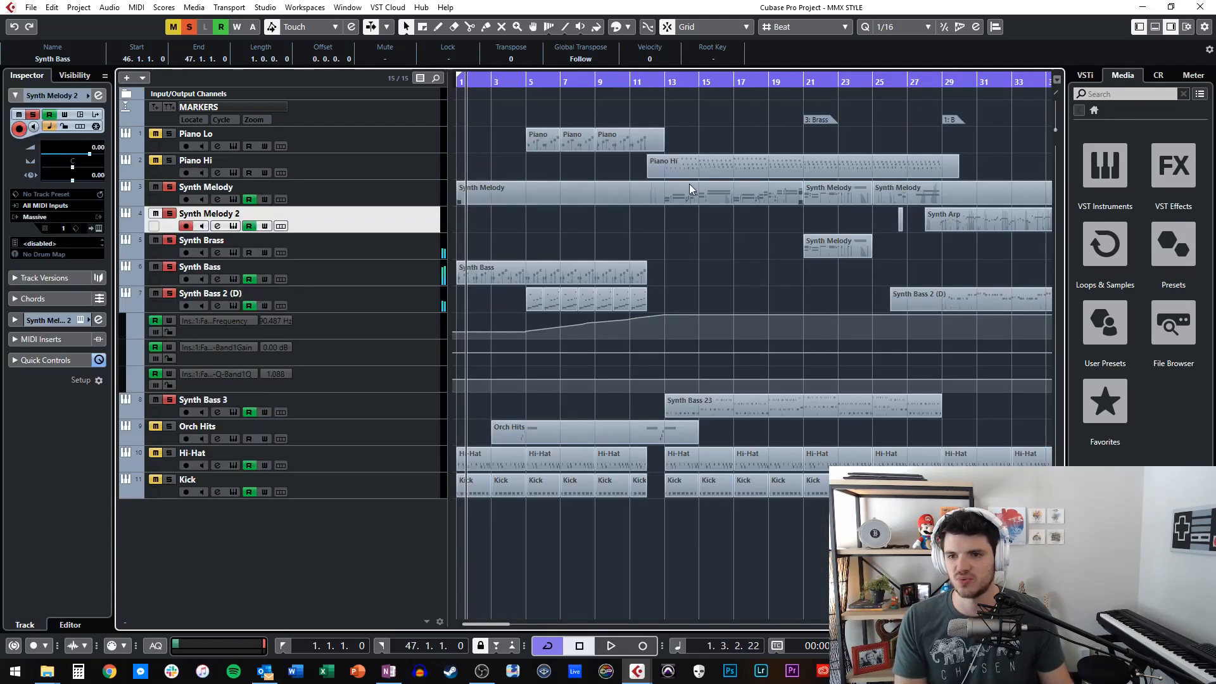
Look at the notes of the Synth Bass part starting at bar 1, close the note editor, and deselect the part.
left_click(496, 268)
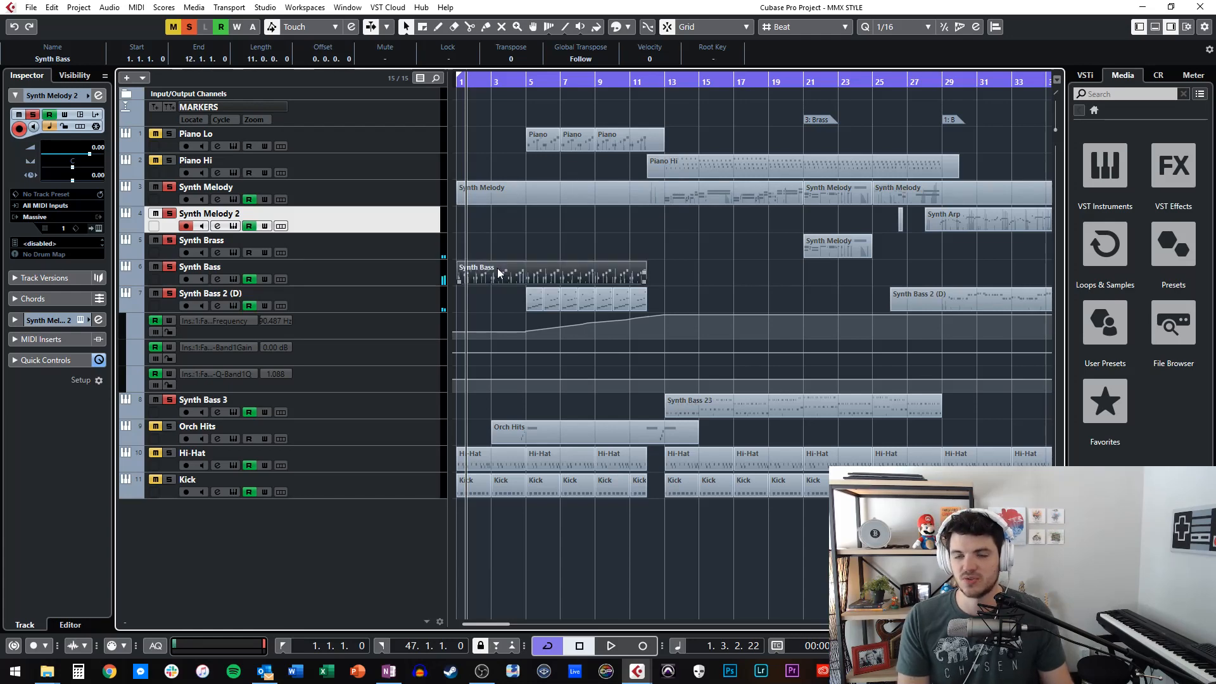
double_click(496, 267)
key("ctrl+alt+e")
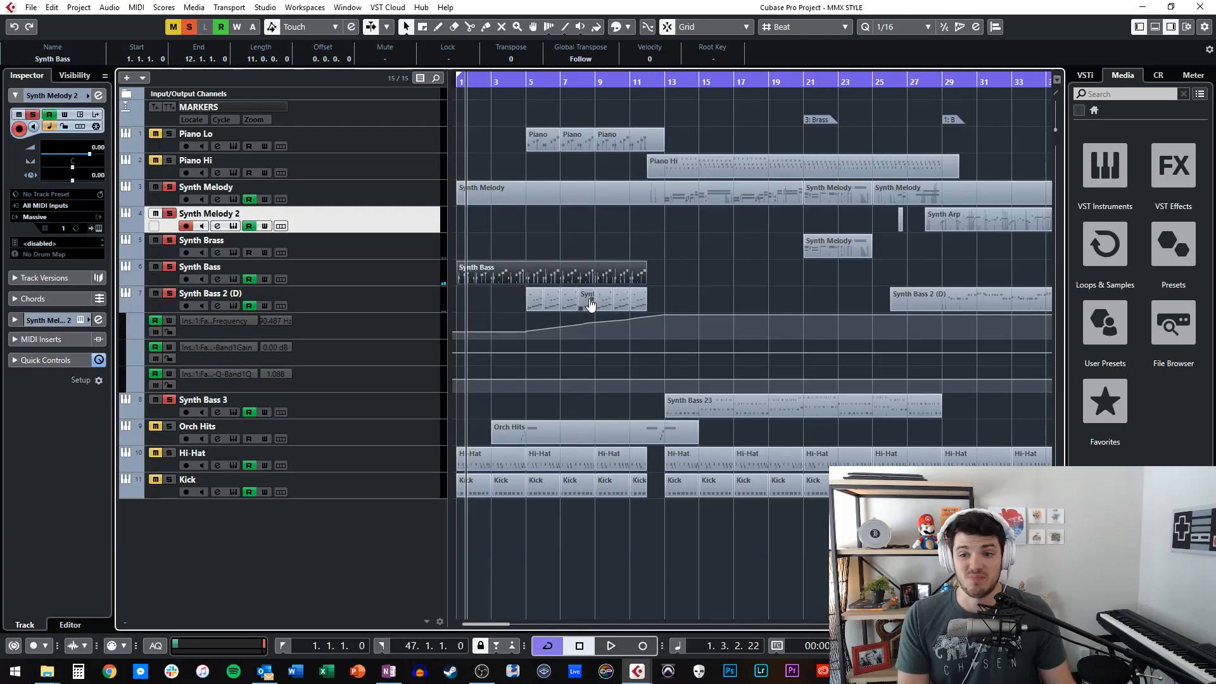
left_click(674, 252)
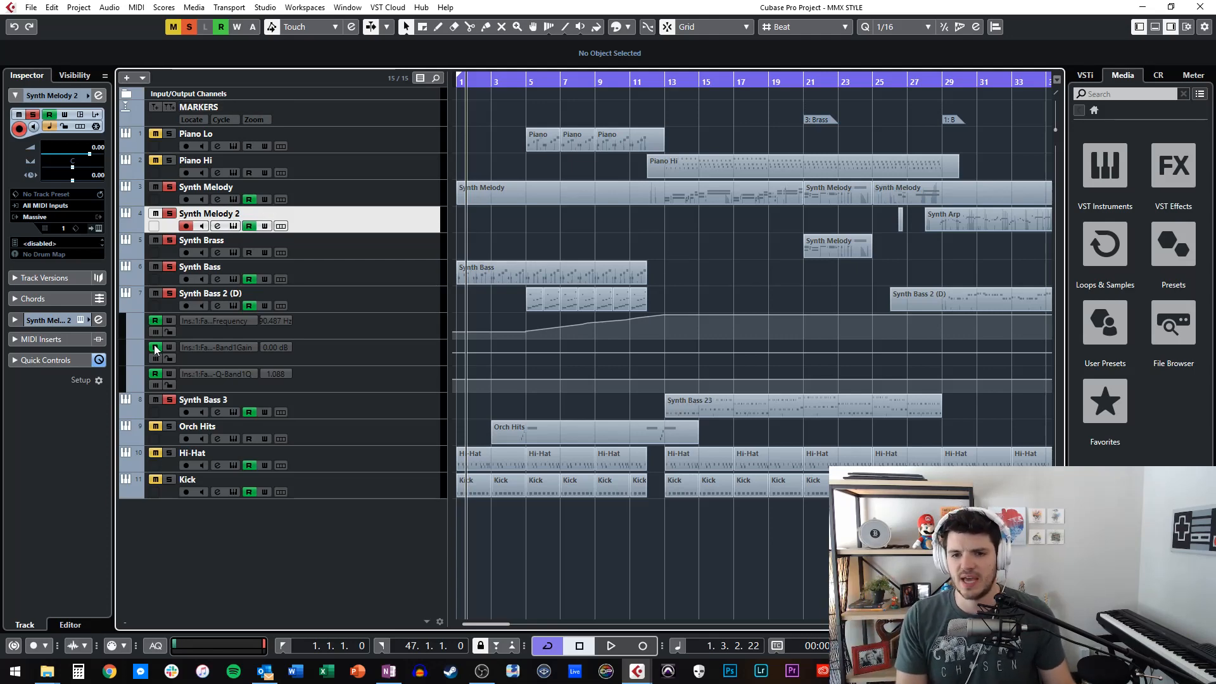
Select the Kick track and examine its FabFilter Pro-Q insert, moving the plug-in window over the track list.
left_click(173, 465)
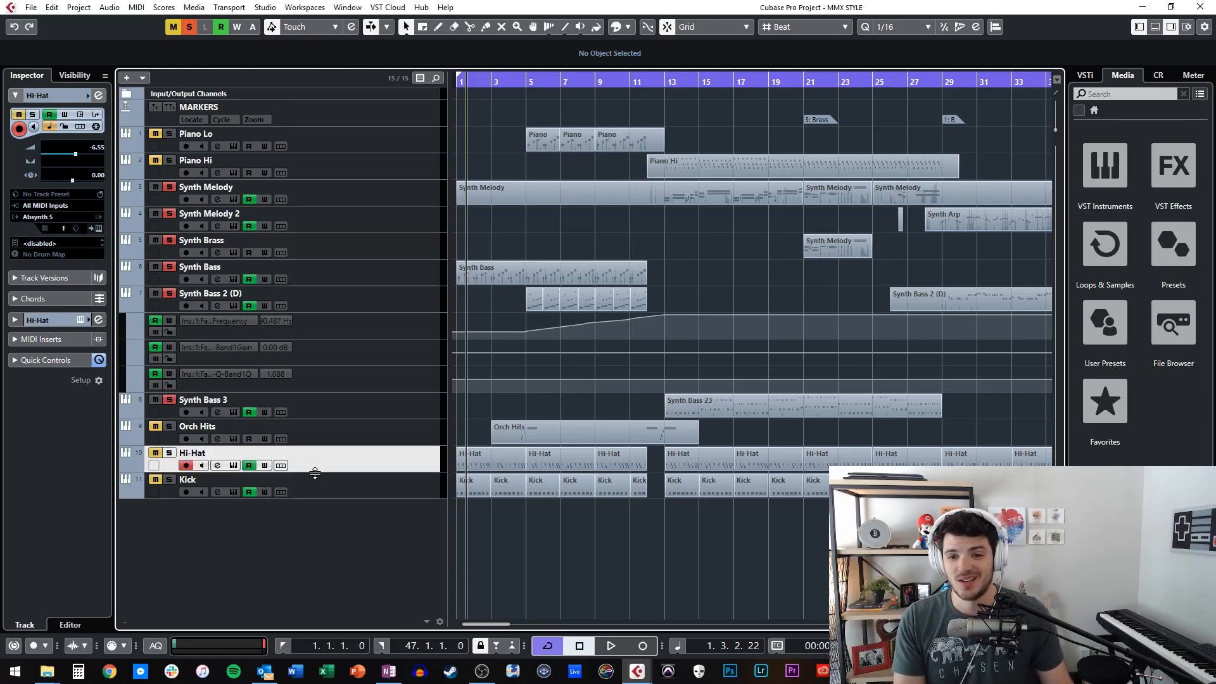
left_click(166, 491)
left_click(169, 480)
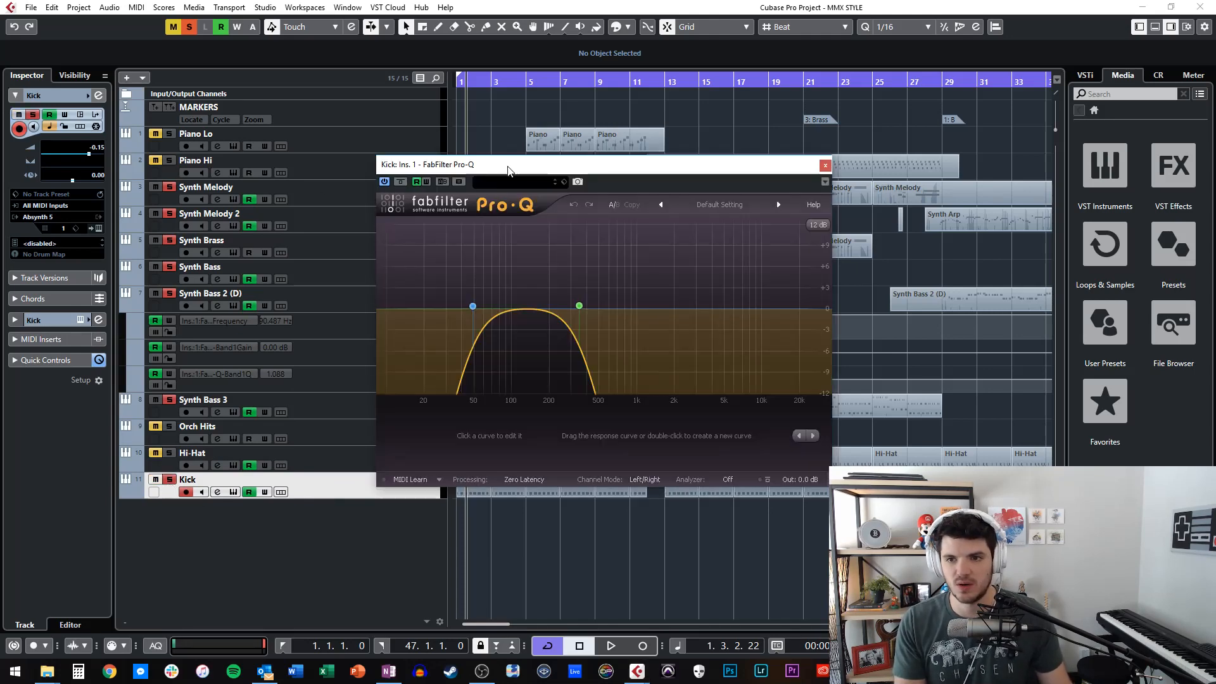
left_click_drag(509, 167, 293, 165)
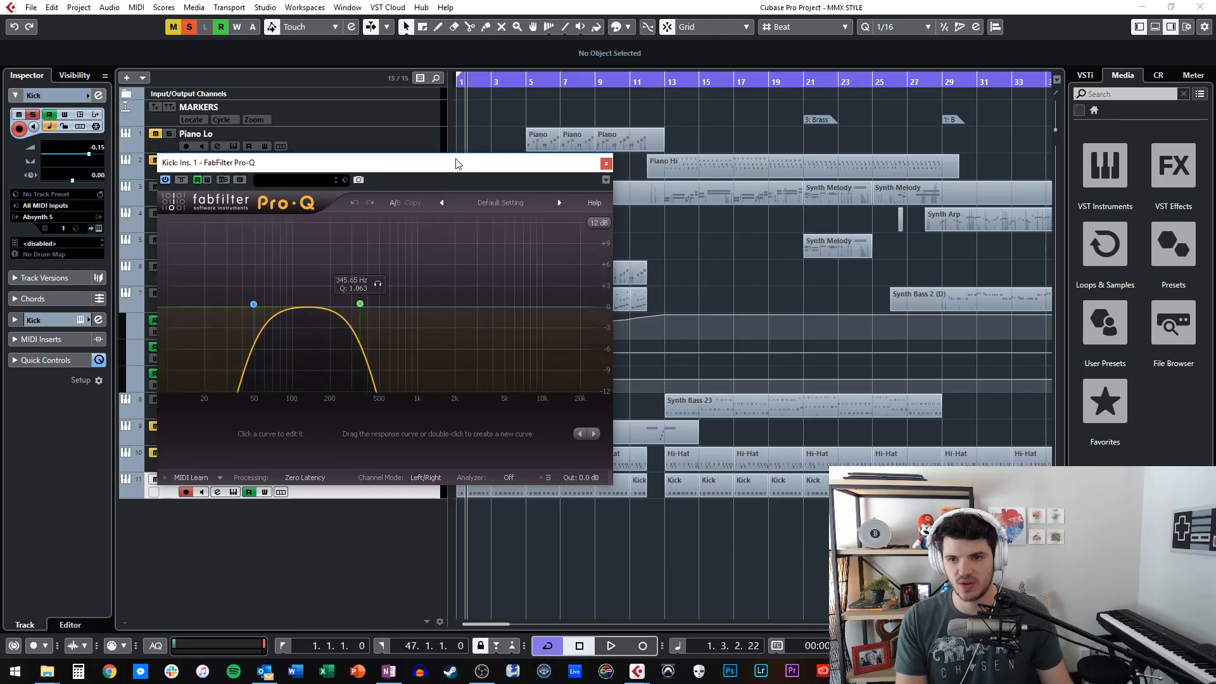
Close the Kick track's Pro-Q insert and play the arrangement from bar 1, looking over the Kick parts up to bar 47.
left_click_drag(456, 165, 744, 145)
left_click(893, 145)
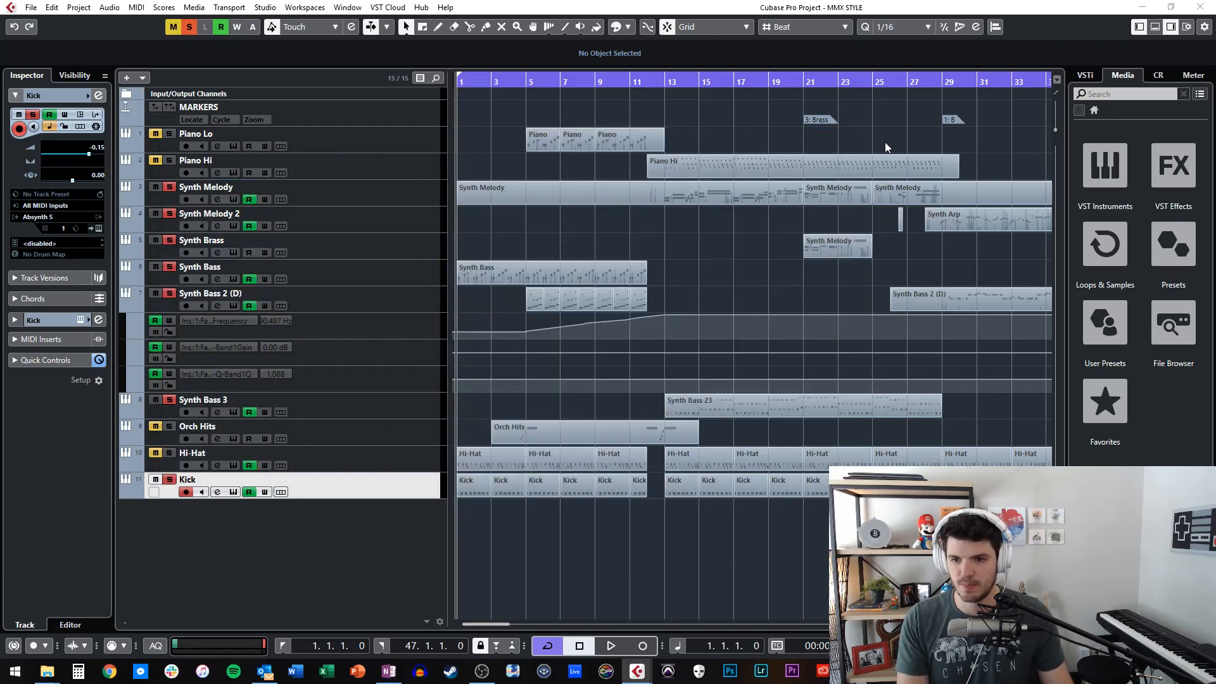
key("space")
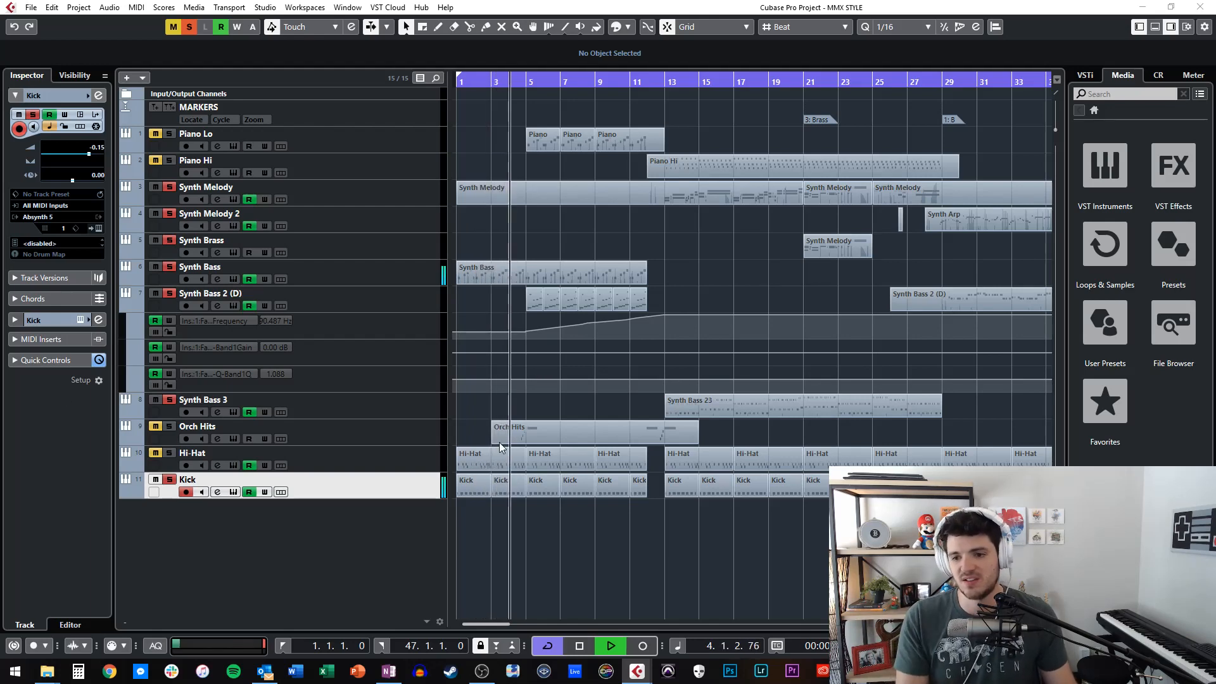
scroll(695, 481, "right", 5)
scroll(695, 481, "right", 2)
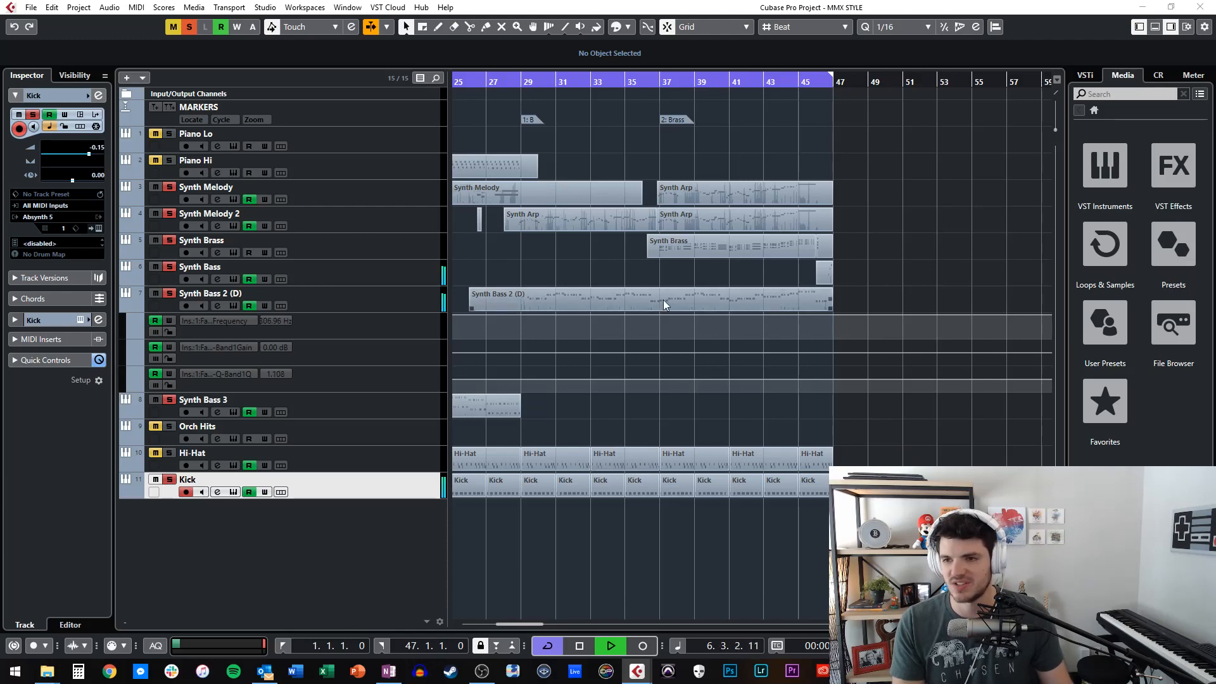
key("space")
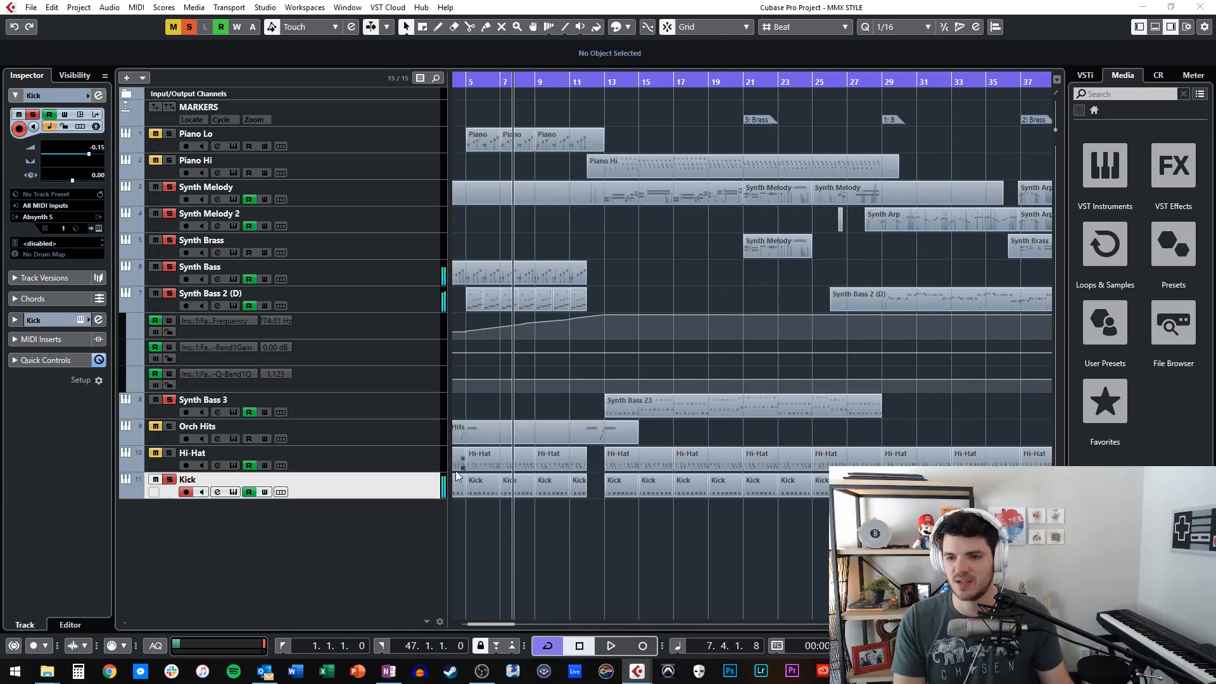
Move the playhead to bar 11 and play across the gap in the Kick parts at bar 12.
key("KP_Add")
key("KP_Add")
key("KP_Add")
key("KP_Add")
key("KP_Add")
key("KP_Subtract")
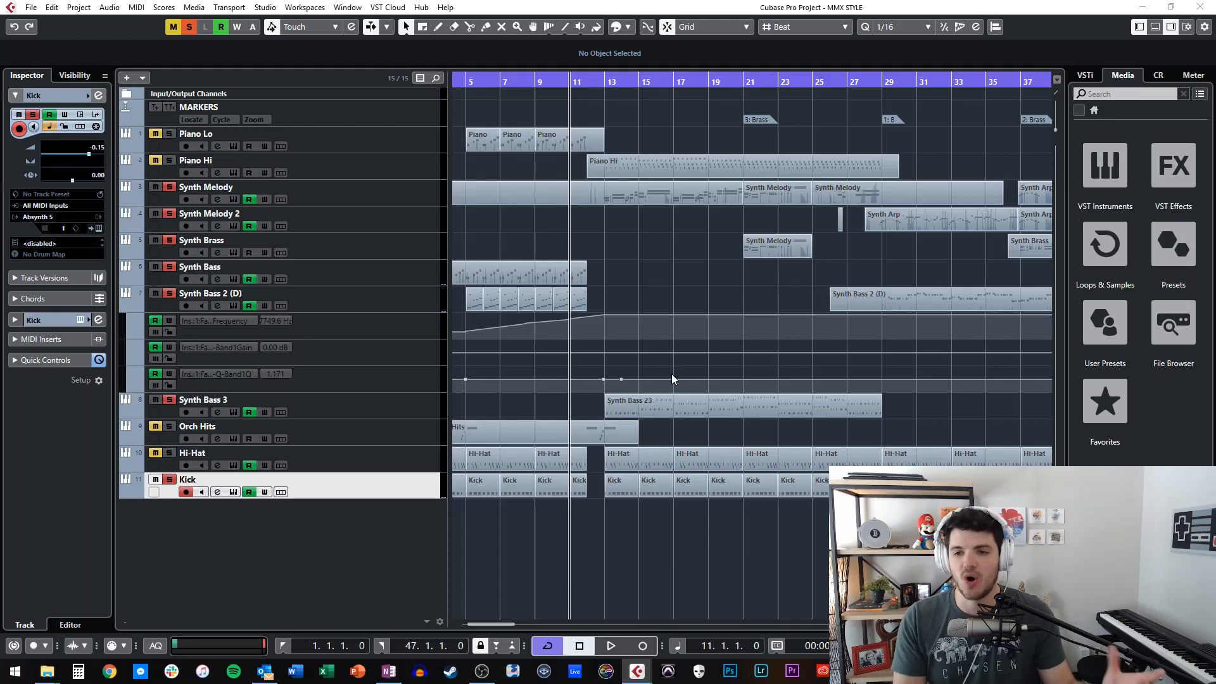
key("space")
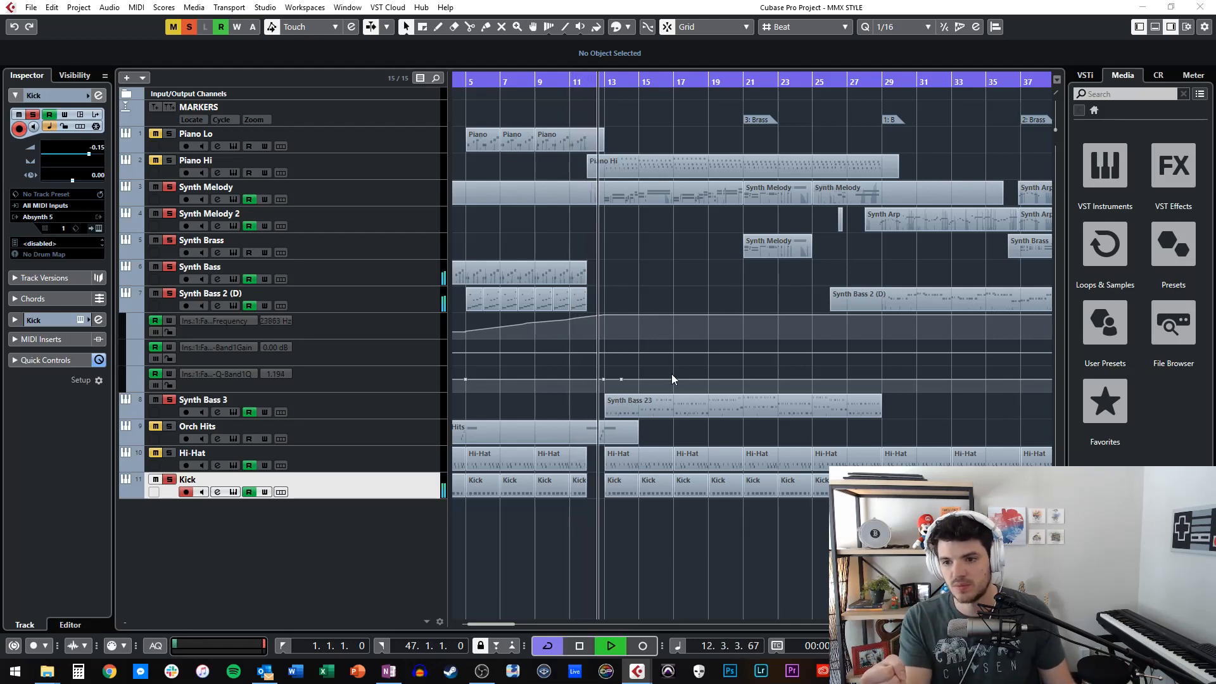
key("space")
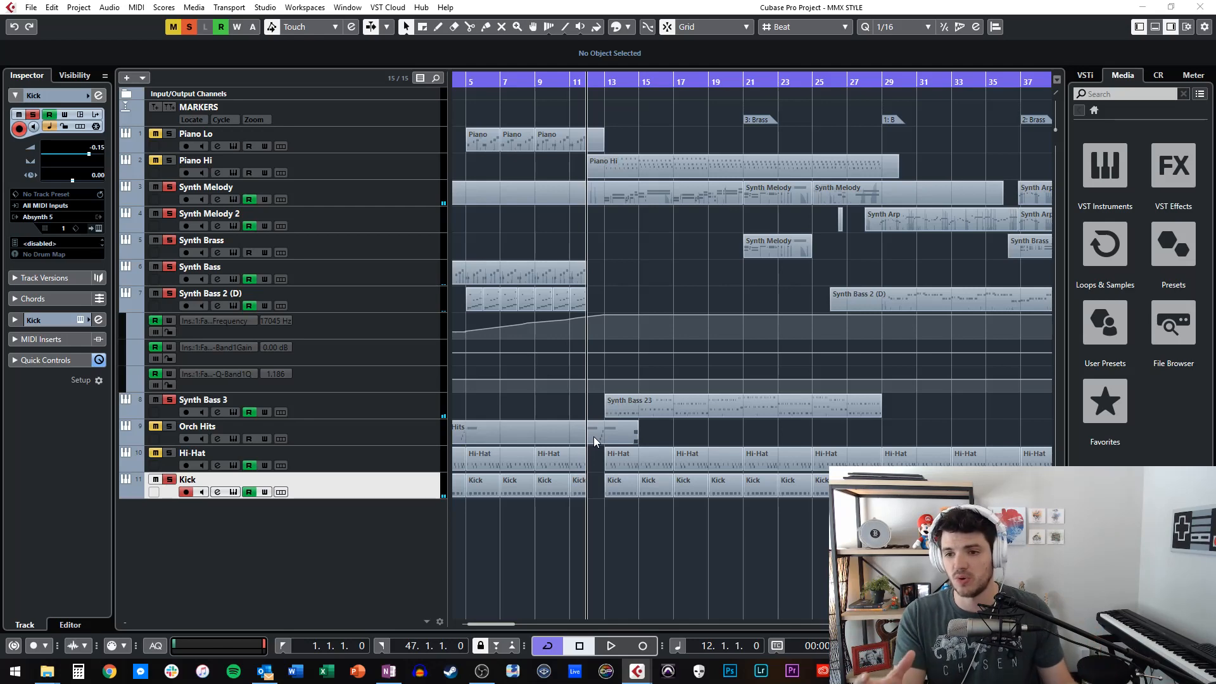
Add the Hi-Hat track to the soloed tracks and examine its FabFilter Pro-Q and StereoDelay inserts, closing both plug-in windows.
left_click(155, 454)
key("Home")
left_click(319, 453)
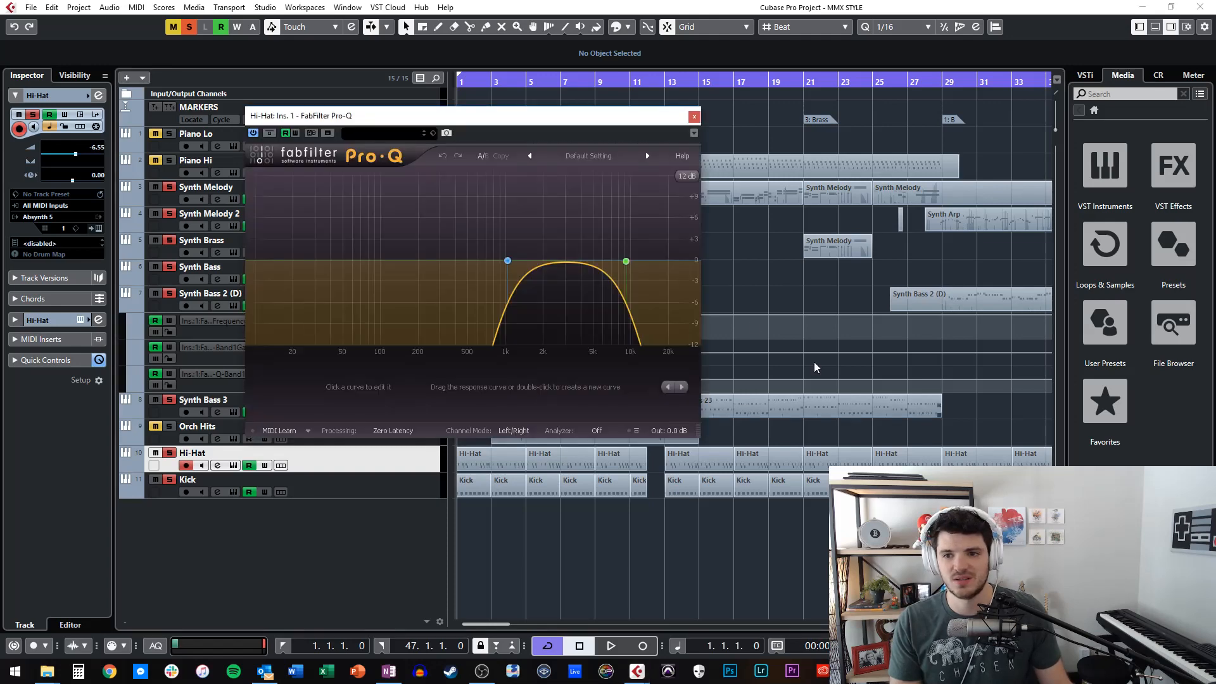
left_click(694, 117)
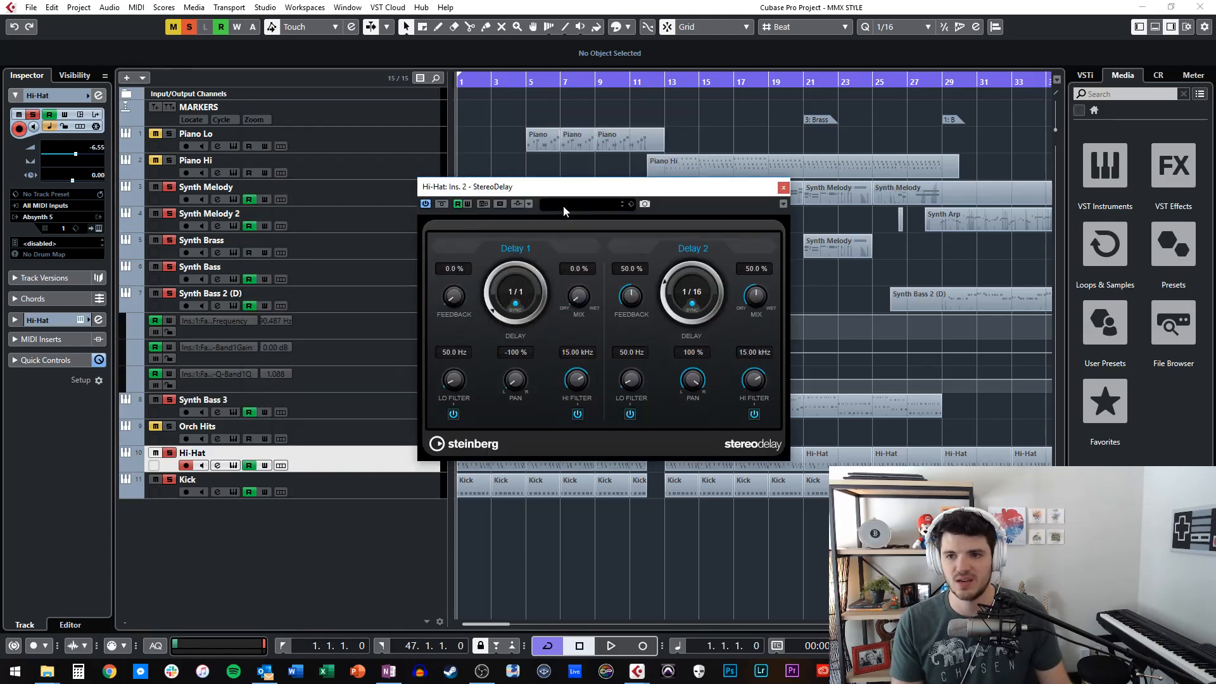
left_click_drag(553, 192, 729, 193)
left_click(751, 177)
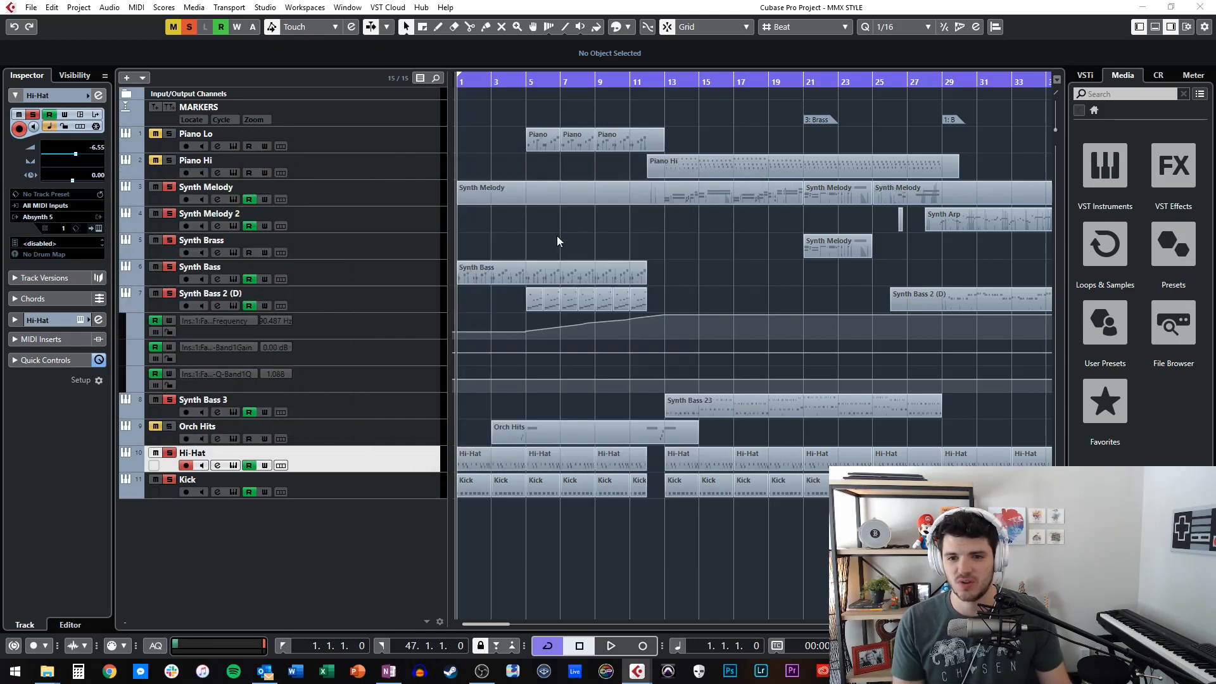
Look at the Hi-Hat track's Absynth 5 instrument, close its window, and play the opening bars with the hi-hat.
left_click(99, 227)
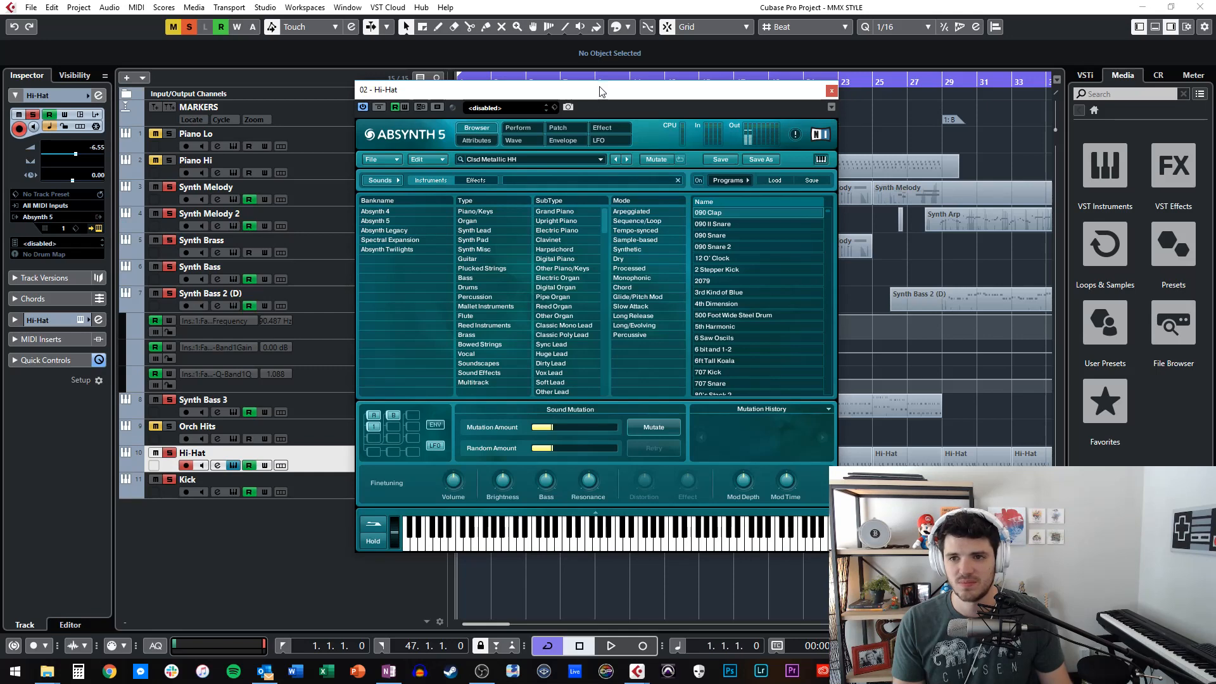
left_click_drag(599, 90, 352, 88)
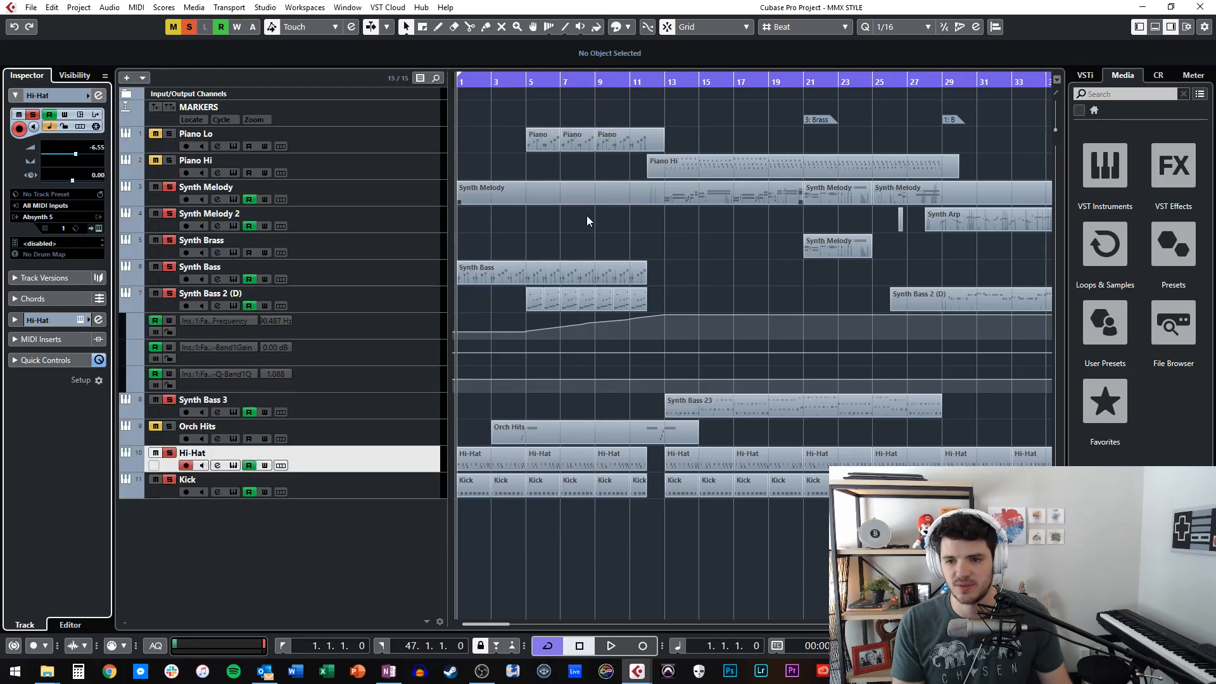
left_click(582, 88)
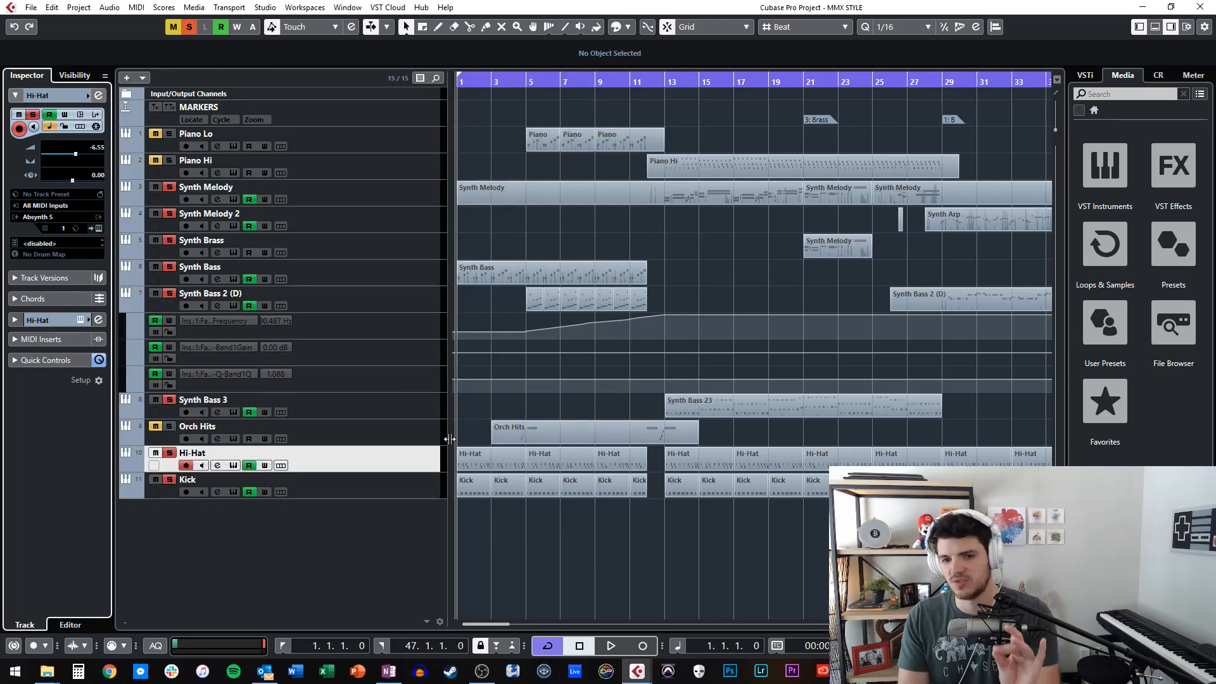
key("space")
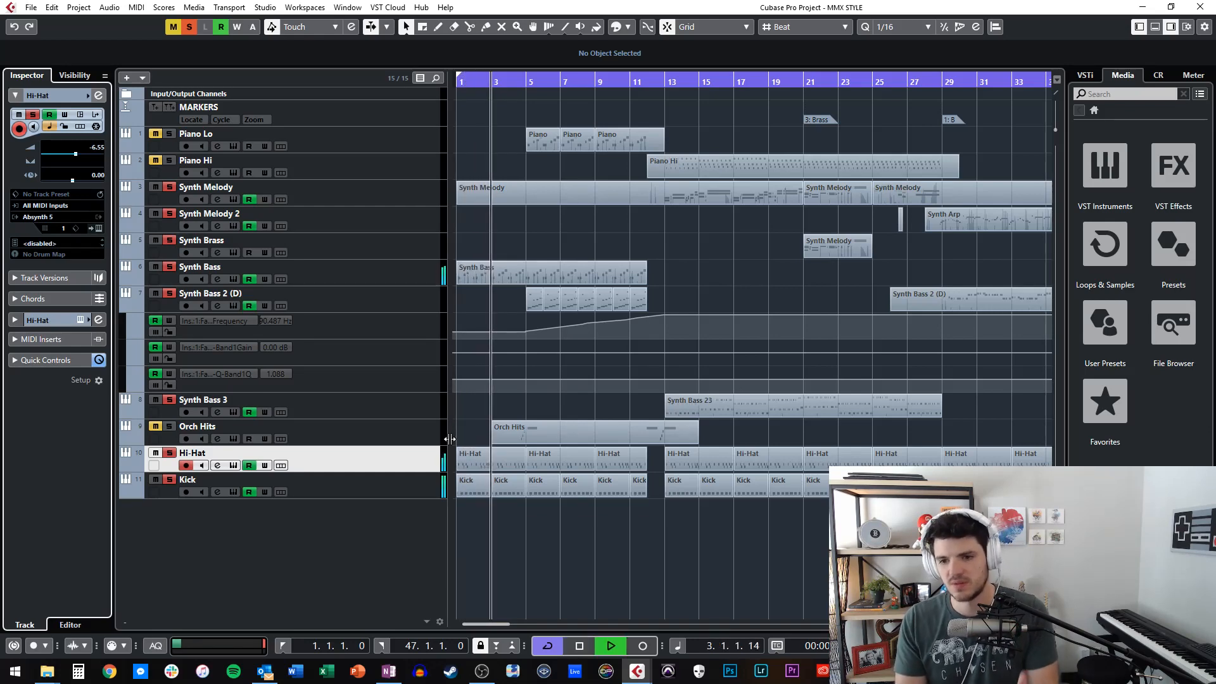
key("space")
Show the notes of the Hi-Hat part at bar 1, play them from the start, and close the note editor.
double_click(499, 450)
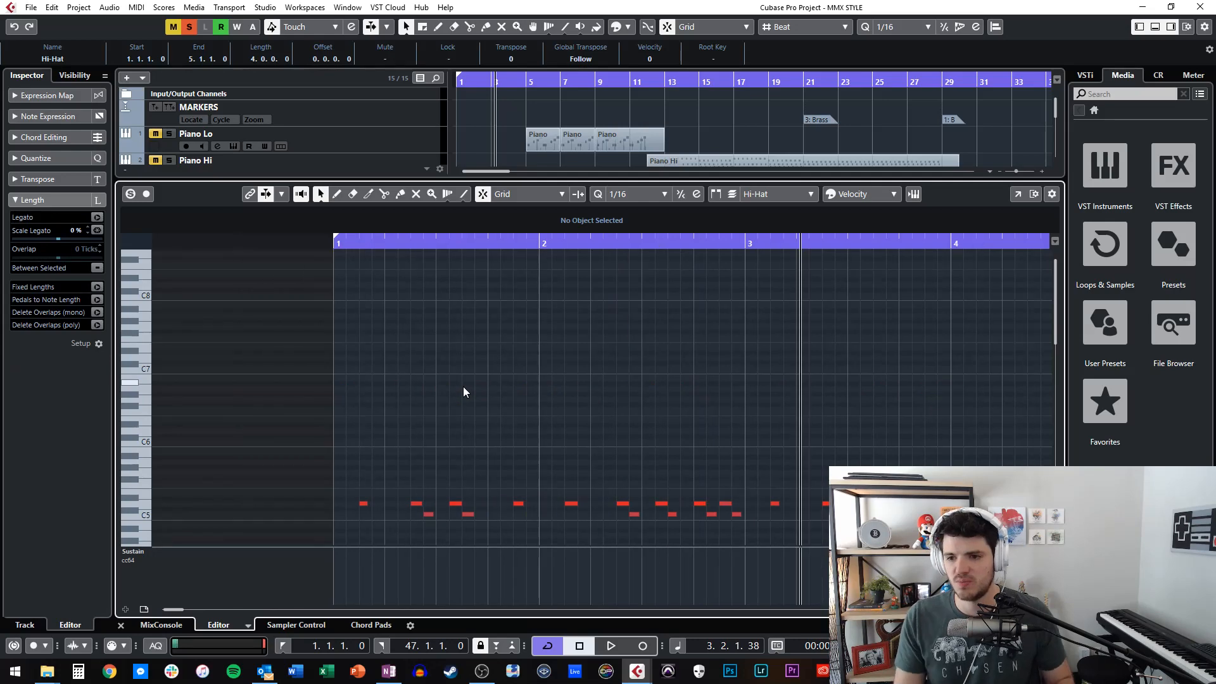
key("KP_Subtract")
key("KP_Subtract")
key("KP_Subtract")
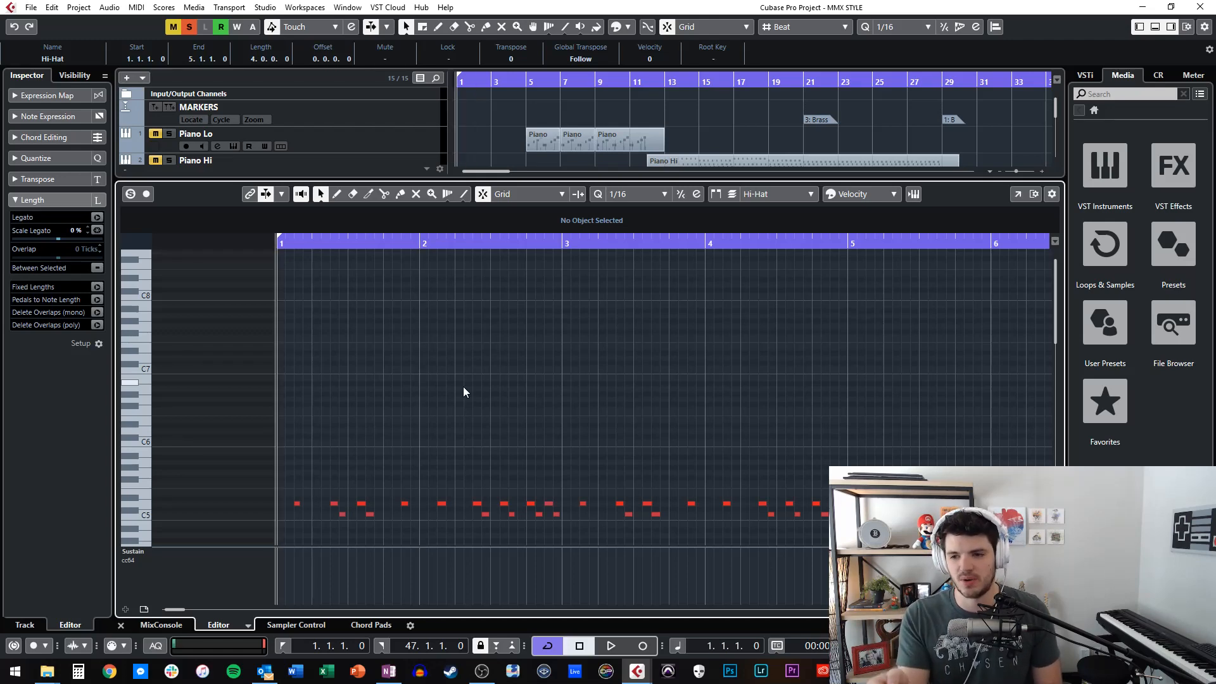
key("space")
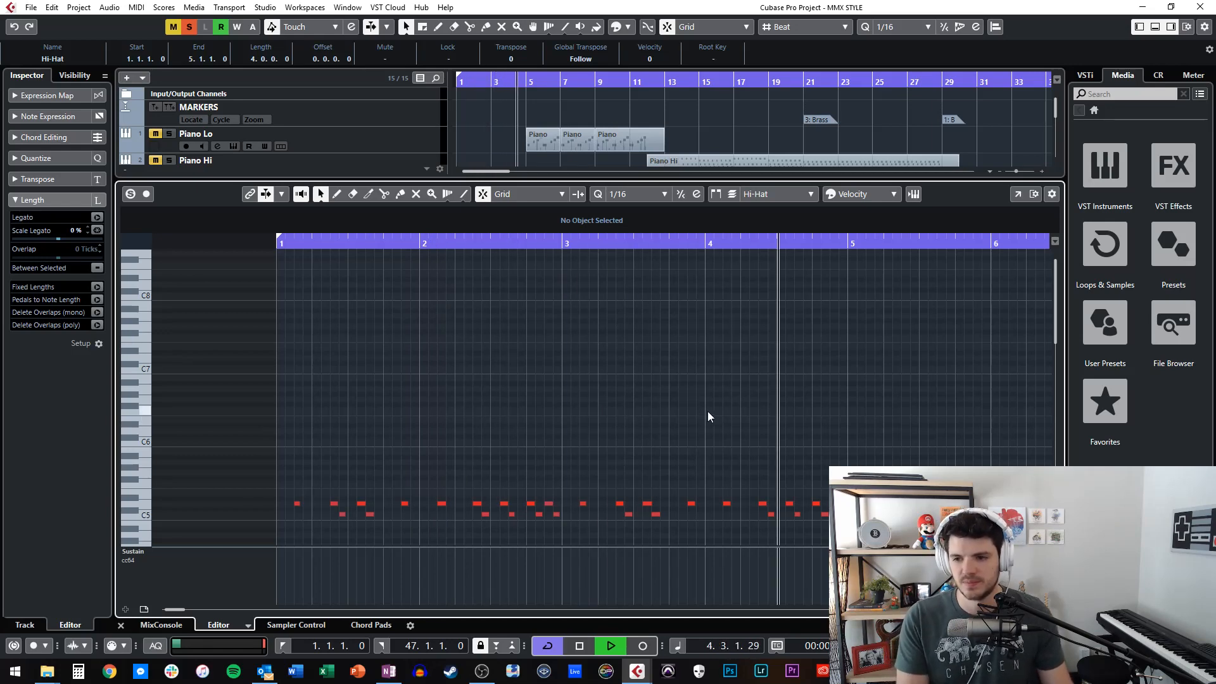
key("ctrl+e")
key("space")
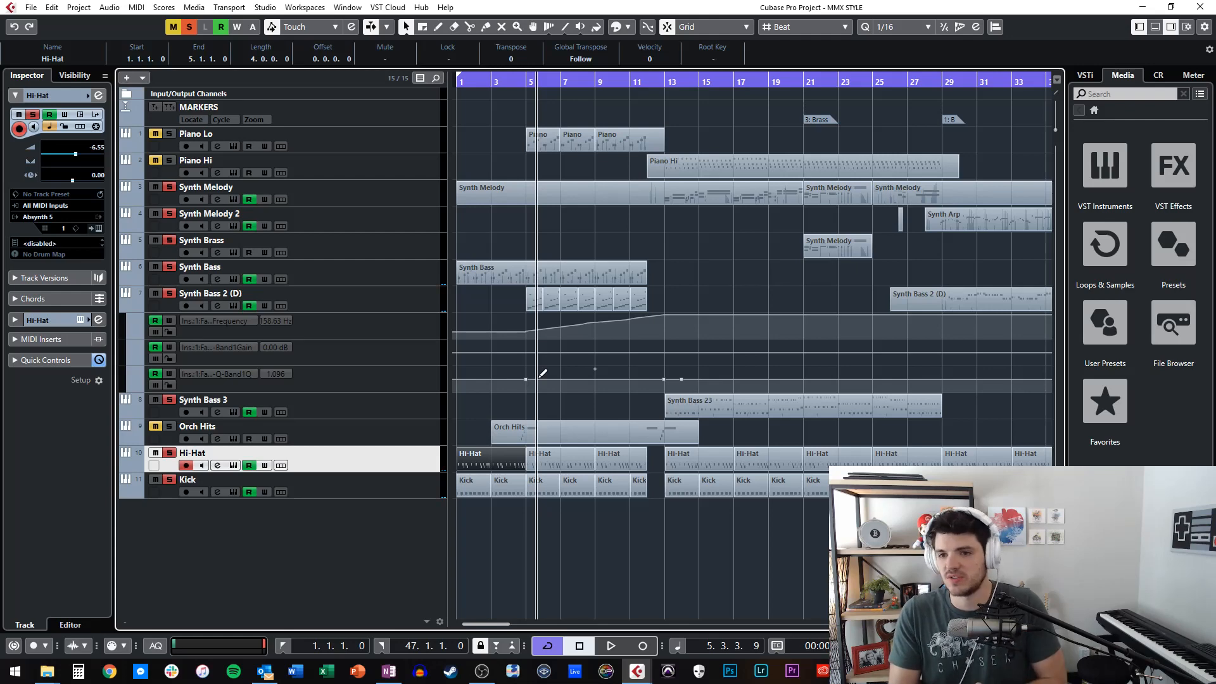
Return the playhead to bar 1, add the Orch Hits track to the soloed tracks, and advance to bar 3.
key("KP_Subtract")
key("KP_Subtract")
key("KP_Subtract")
key("KP_Subtract")
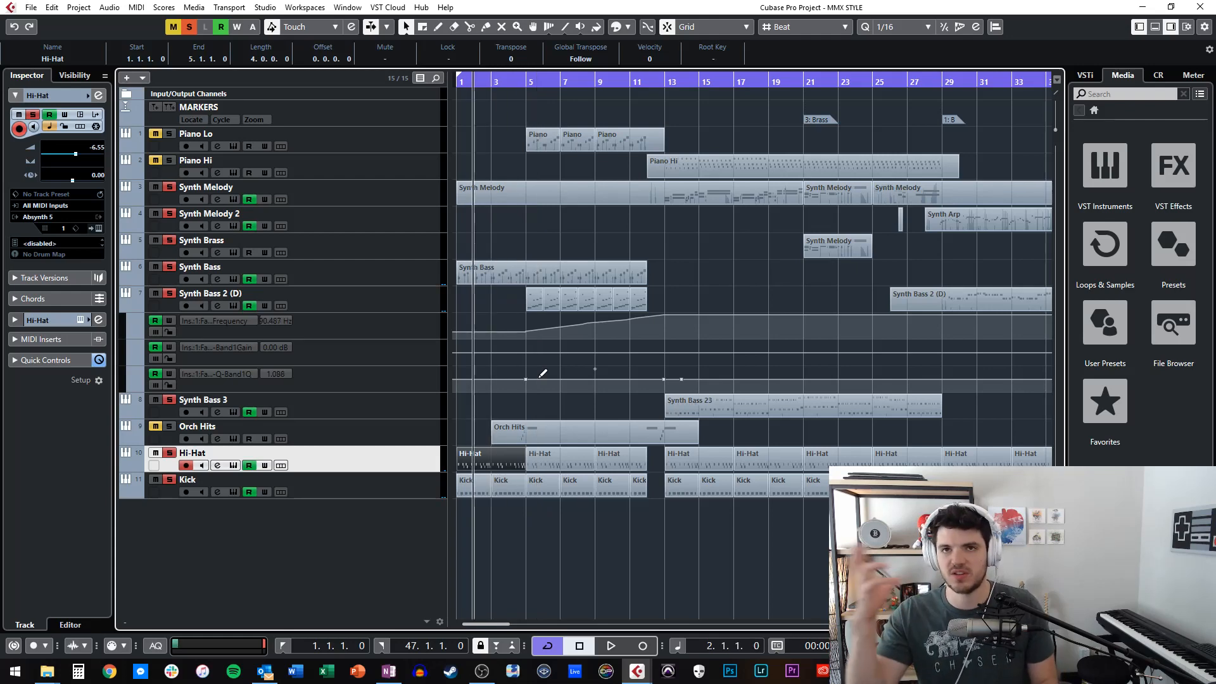
key("KP_Subtract")
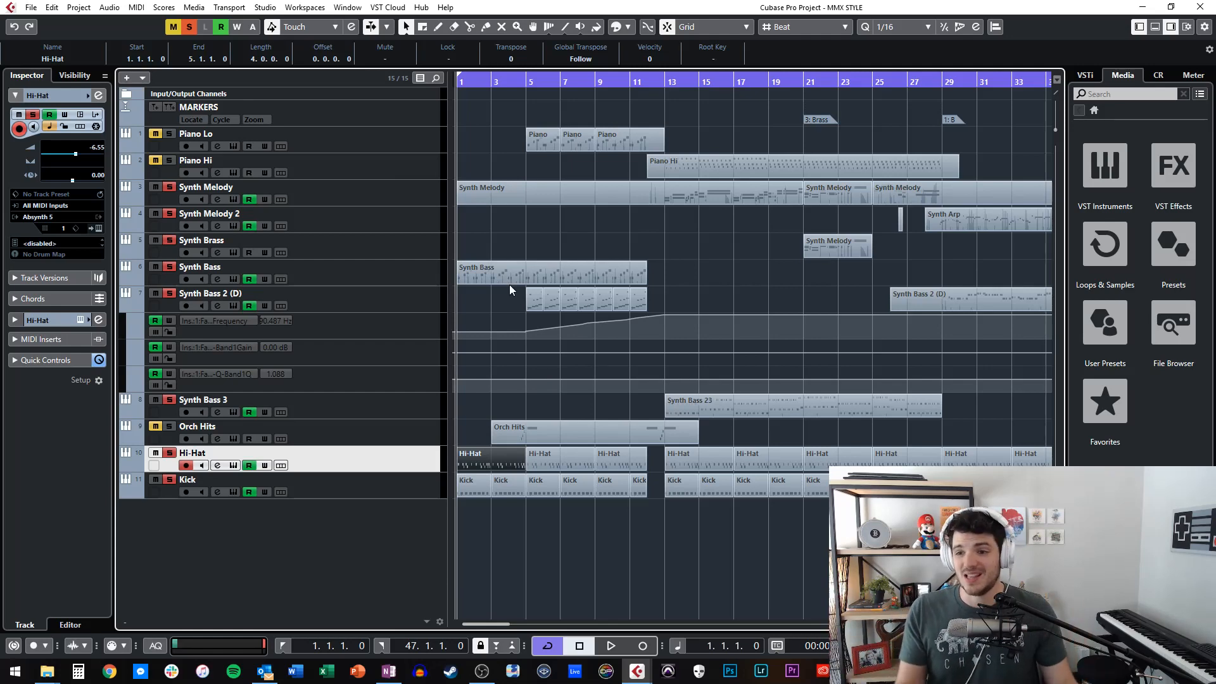
left_click(171, 427)
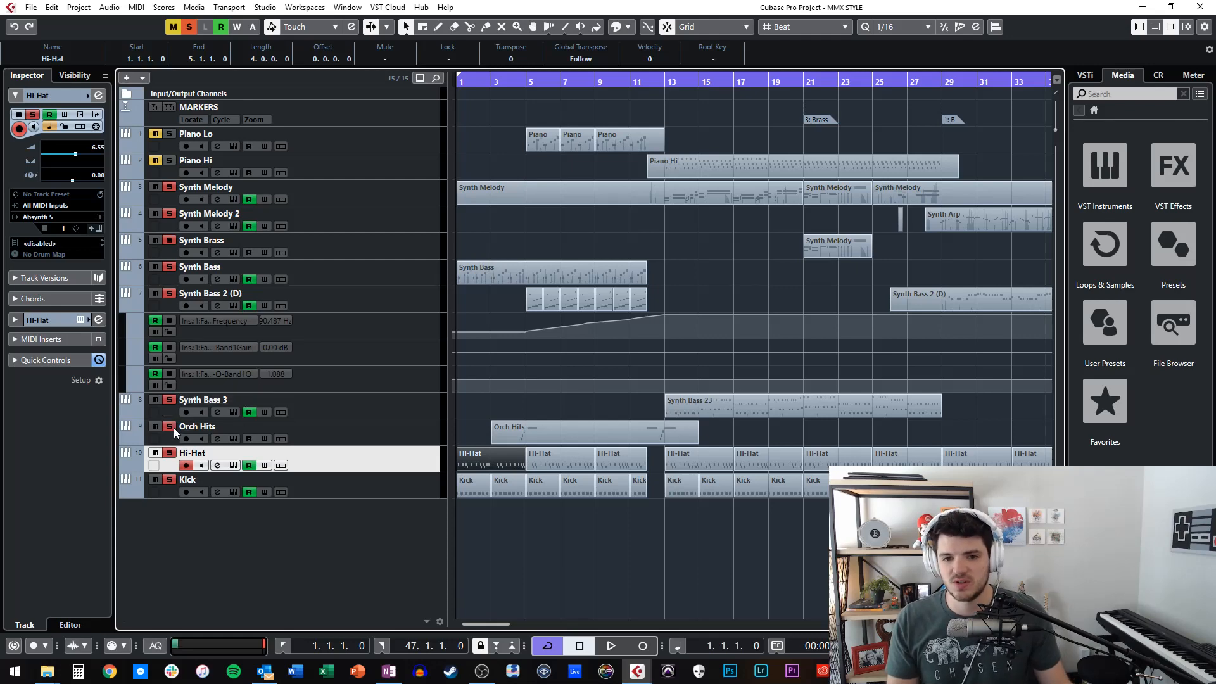
key("space")
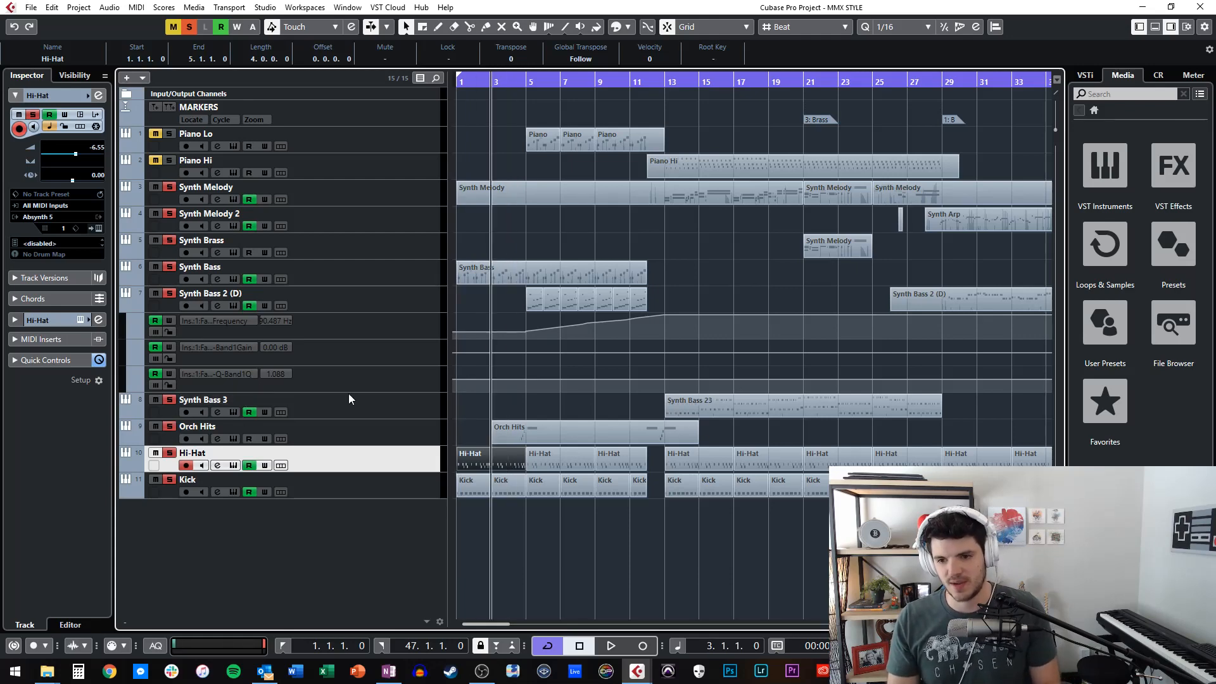
Show the notes of the Orch Hits part, play the run into bar 5 from bar 4, and close the note editor.
double_click(538, 438)
scroll(410, 327, "left", 1)
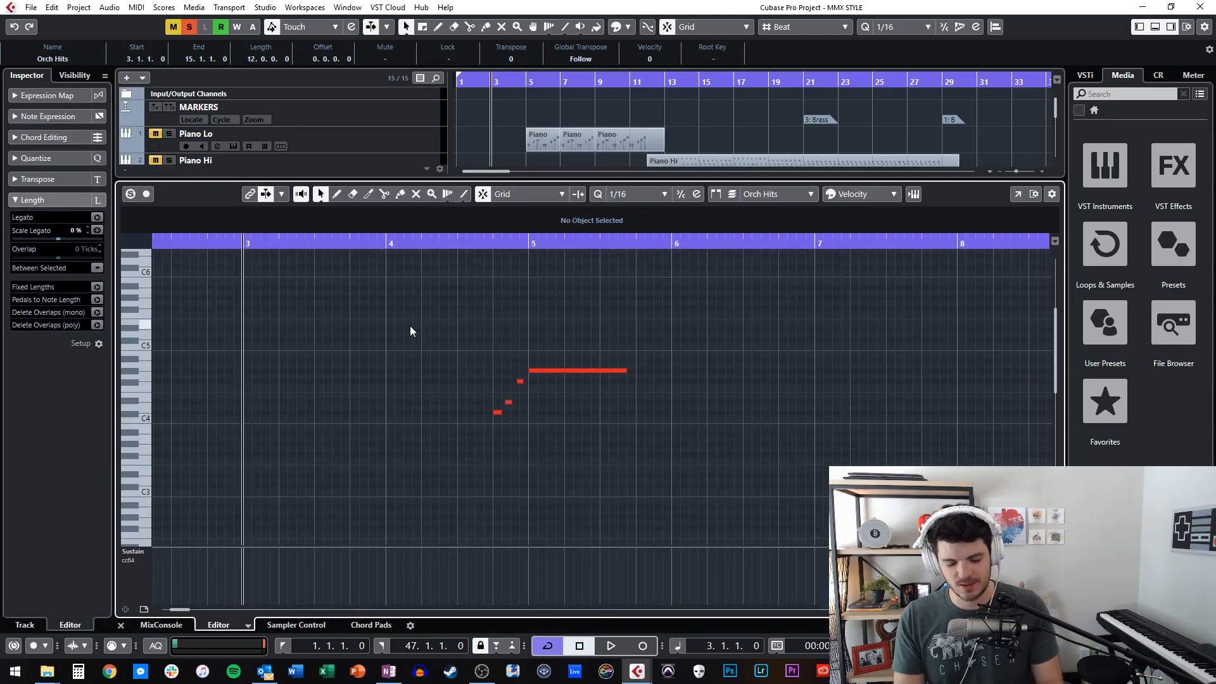
key("KP_Add")
key("KP_Add")
key("KP_Subtract")
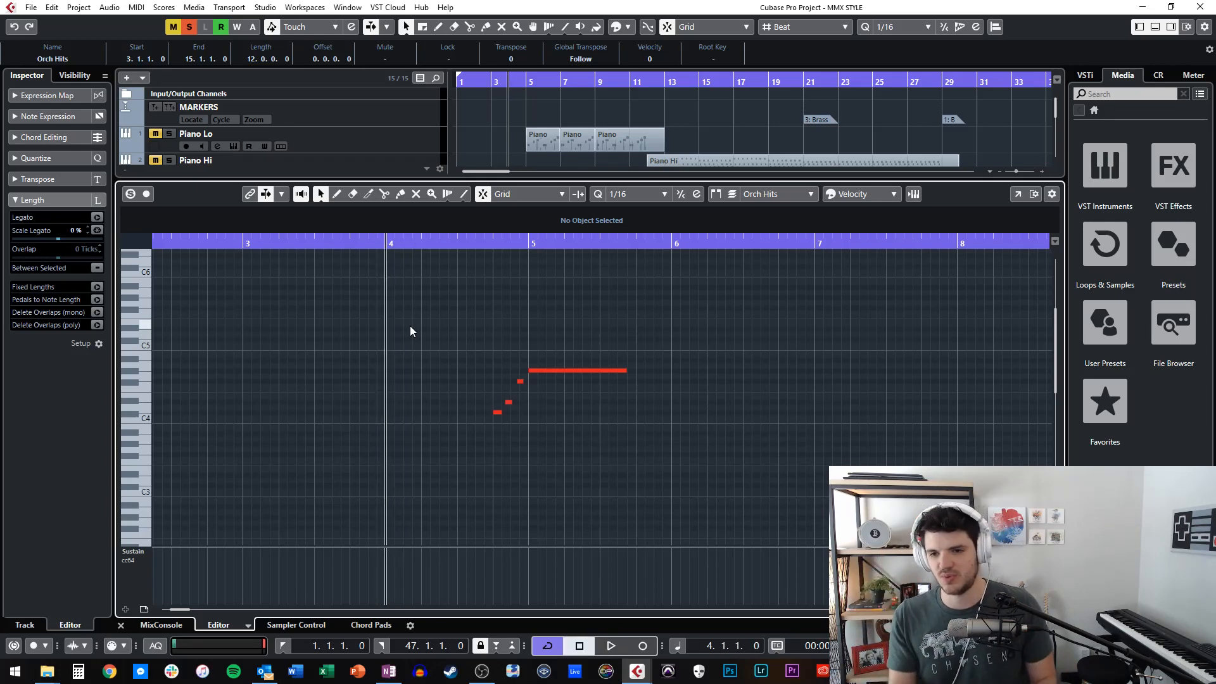
key("space")
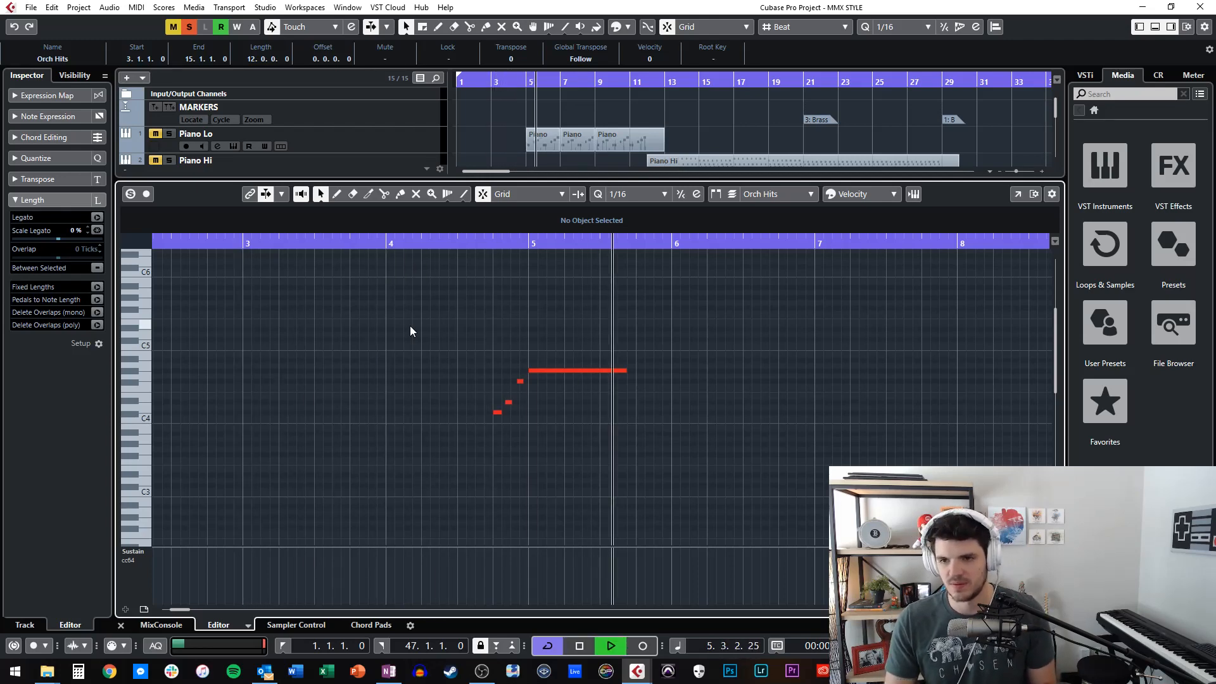
key("space")
key("space")
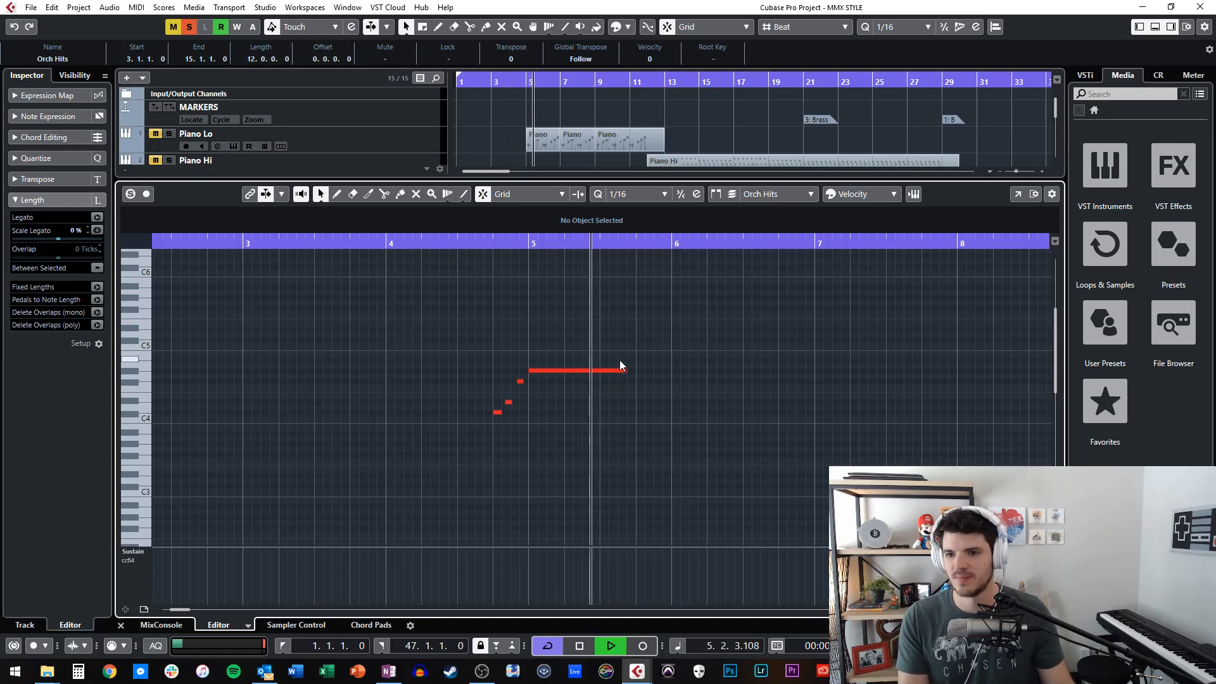
key("Return")
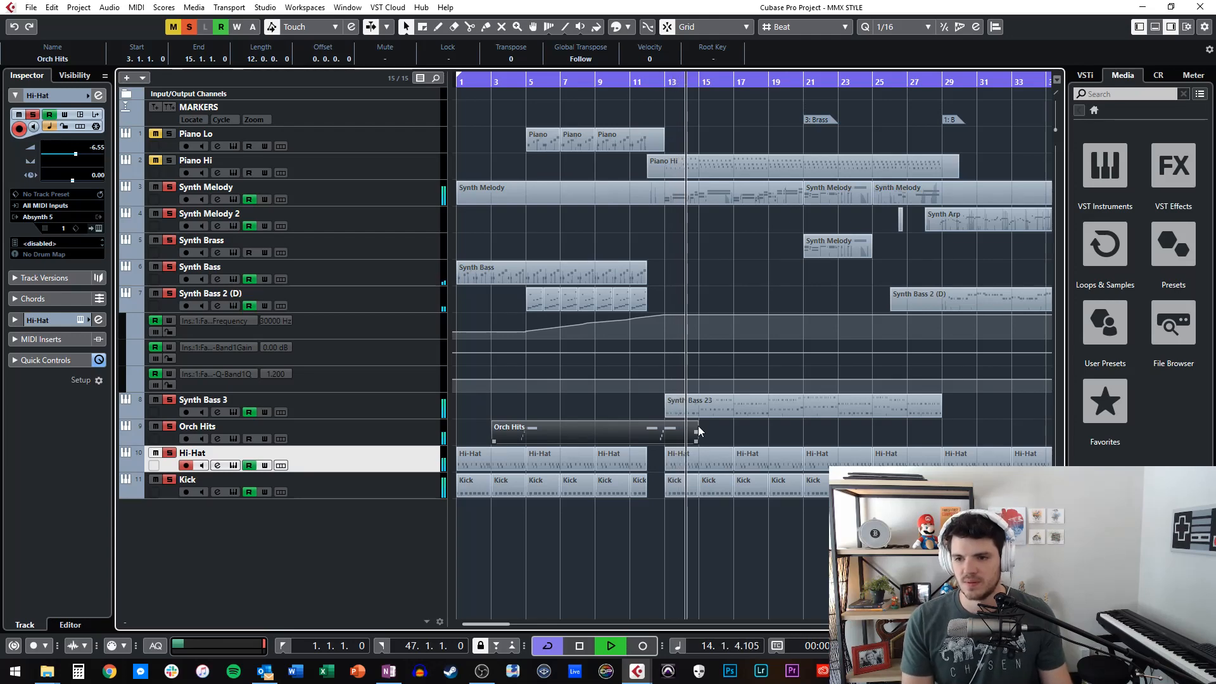
Stop playback, move the playhead back to bar 13, and replay the orchestra hit there.
key("space")
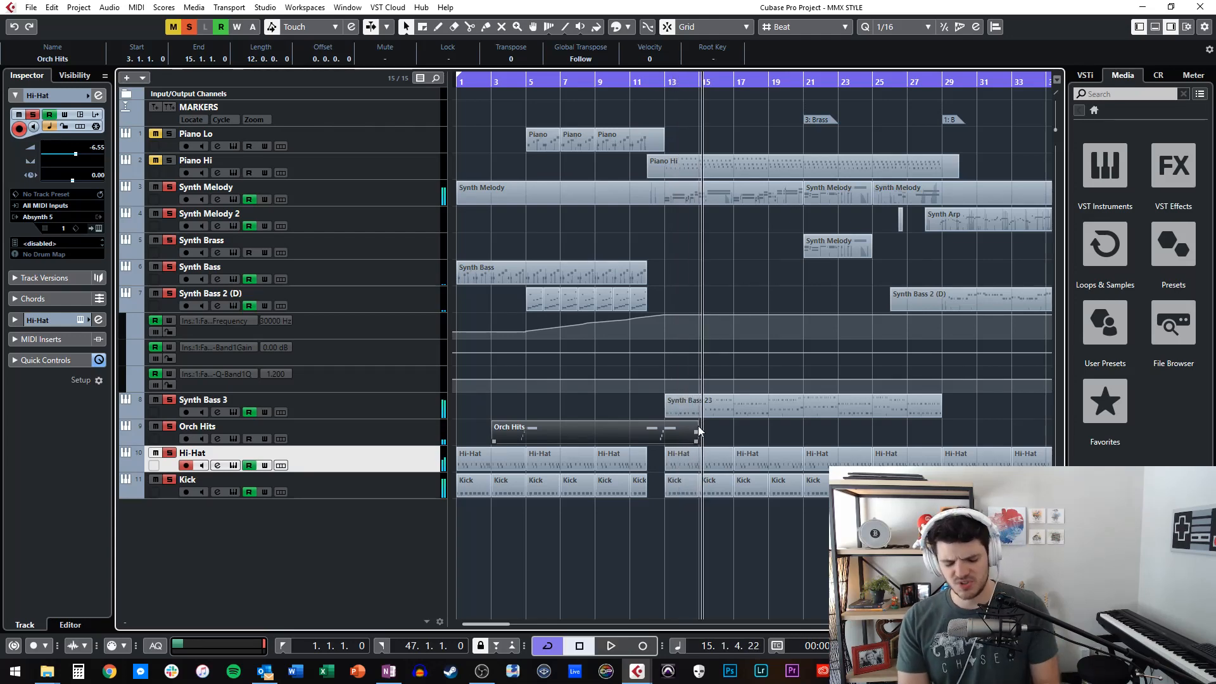
key("KP_Subtract")
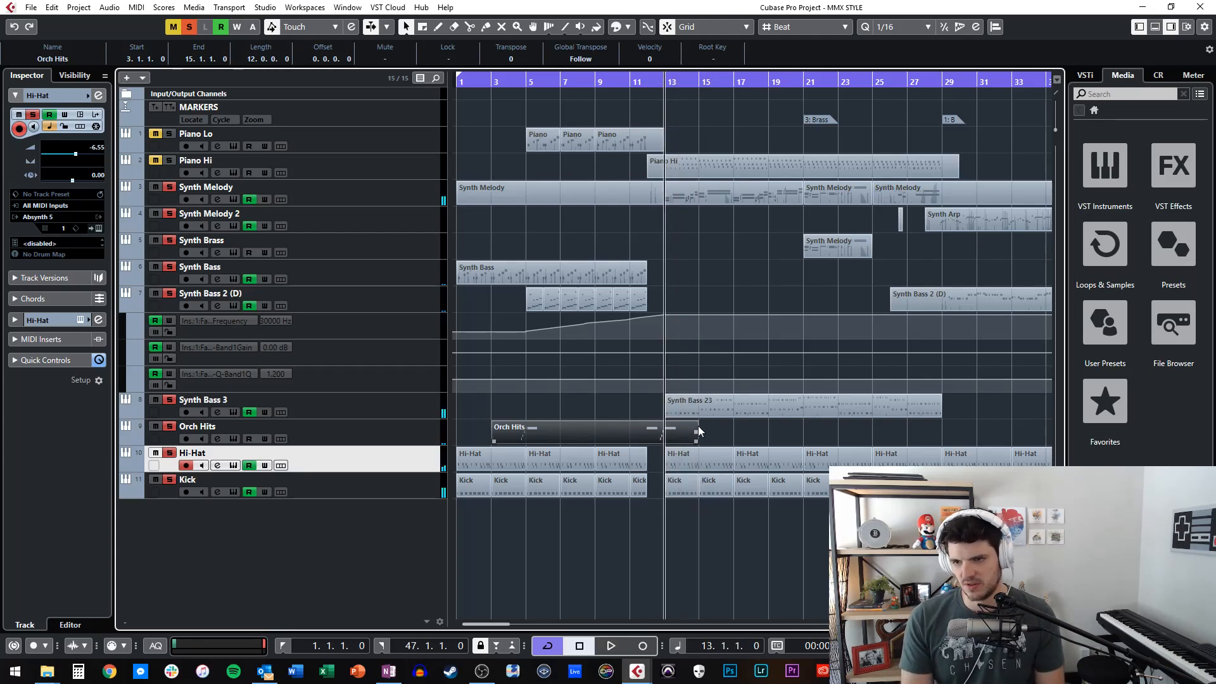
key("space")
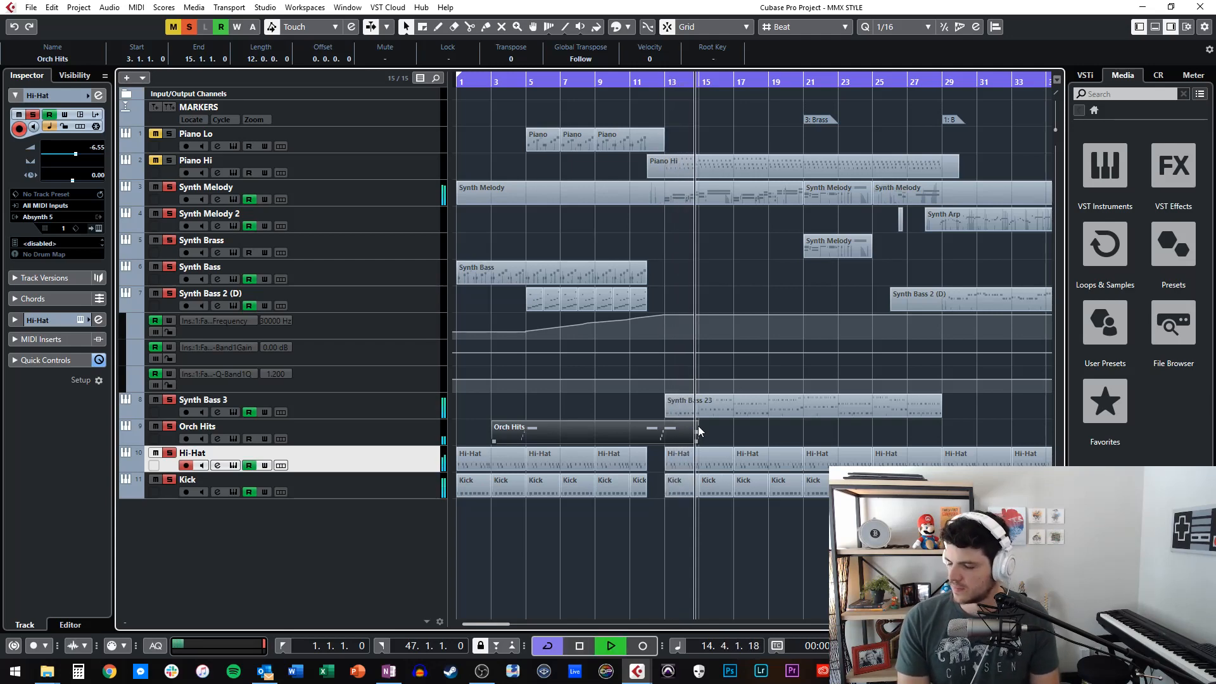
key("space")
Return the playhead to bar 1 and add the Piano Lo and Piano Hi tracks to the soloed tracks.
key("KP_Subtract")
key("KP_Subtract")
key("KP_Subtract")
key("KP_Subtract")
key("KP_Subtract")
key("KP_Subtract")
key("KP_Subtract")
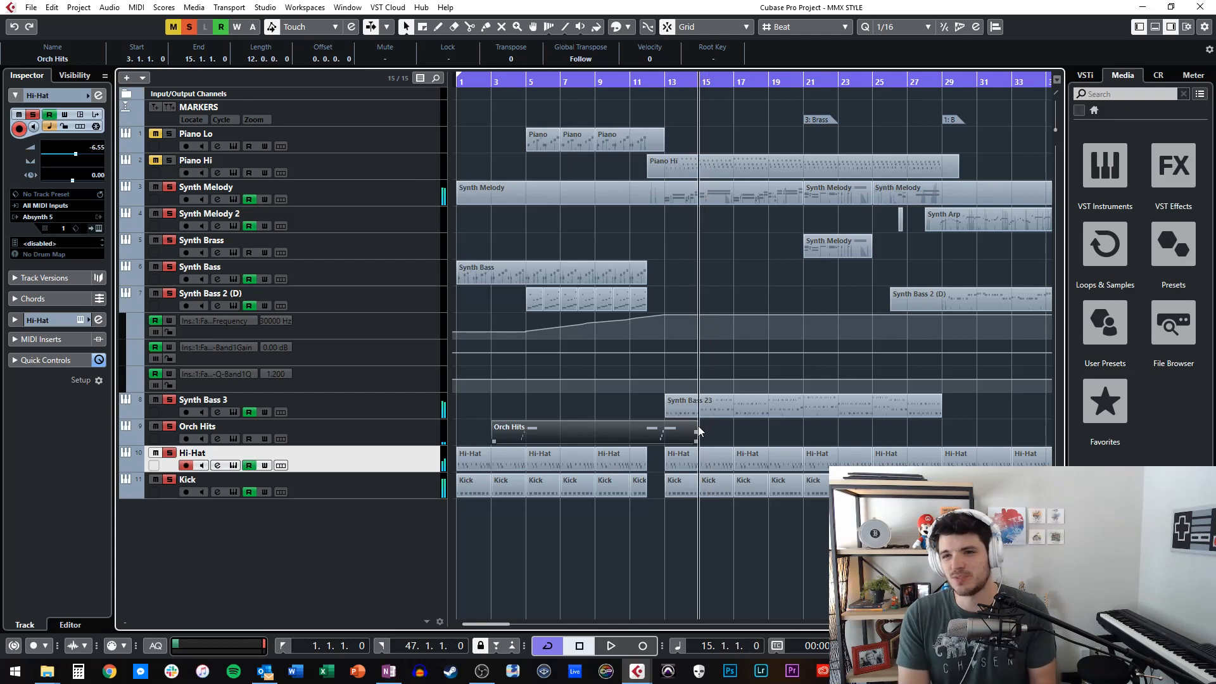
key("KP_Subtract")
key("KP_Subtract")
key("KP_Subtract")
key("KP_Subtract")
key("KP_Subtract")
key("KP_Subtract")
key("KP_Subtract")
key("KP_Subtract")
key("KP_Subtract")
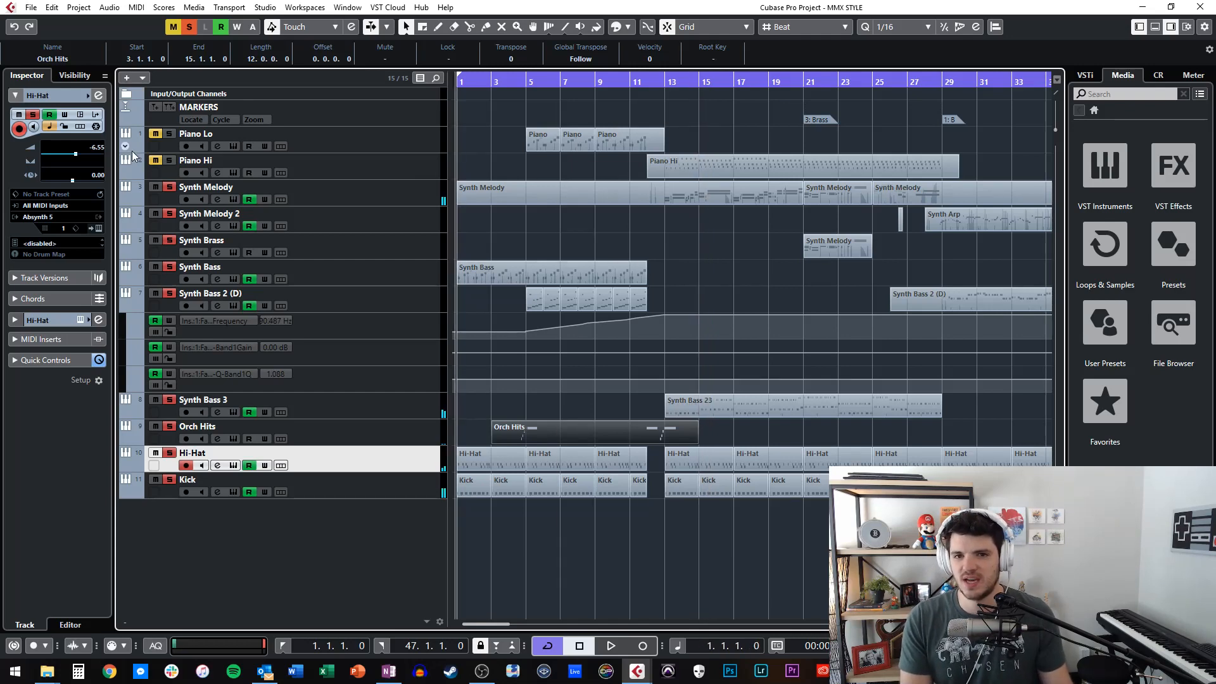
left_click(155, 134)
Move the playhead to bar 5, where the first Piano part begins, and select the Piano Lo track.
key("KP_Add")
key("KP_Add")
key("KP_Add")
key("KP_Add")
key("KP_Add")
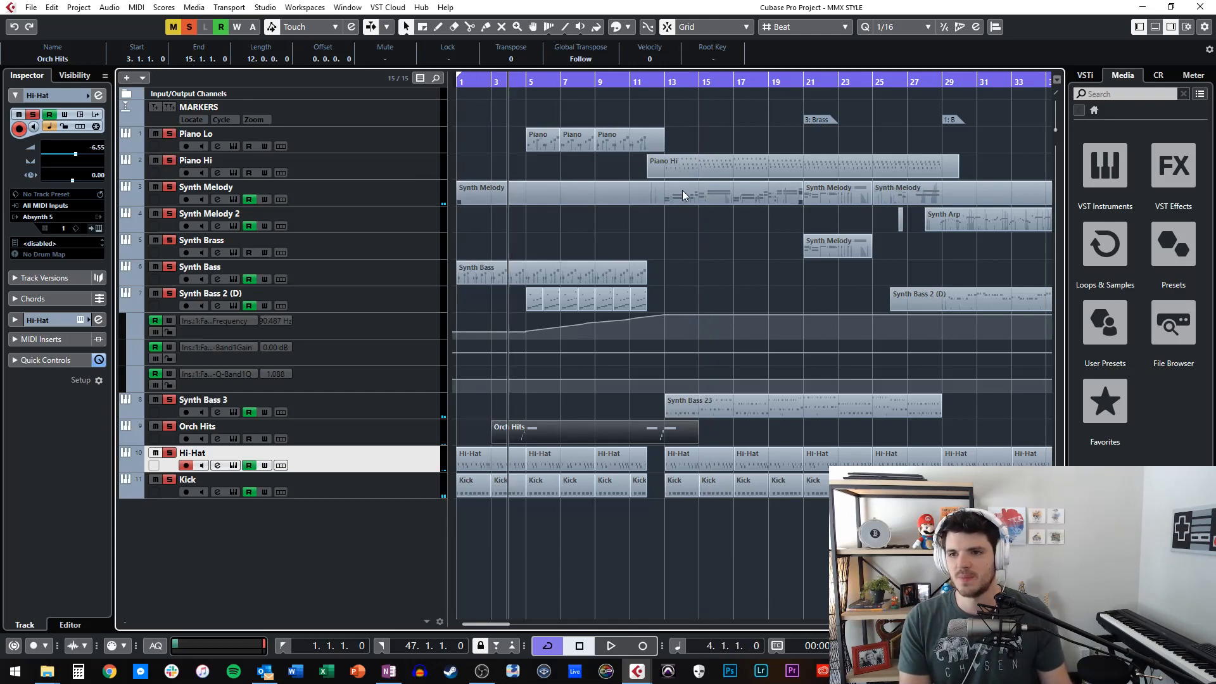
key("KP_Subtract")
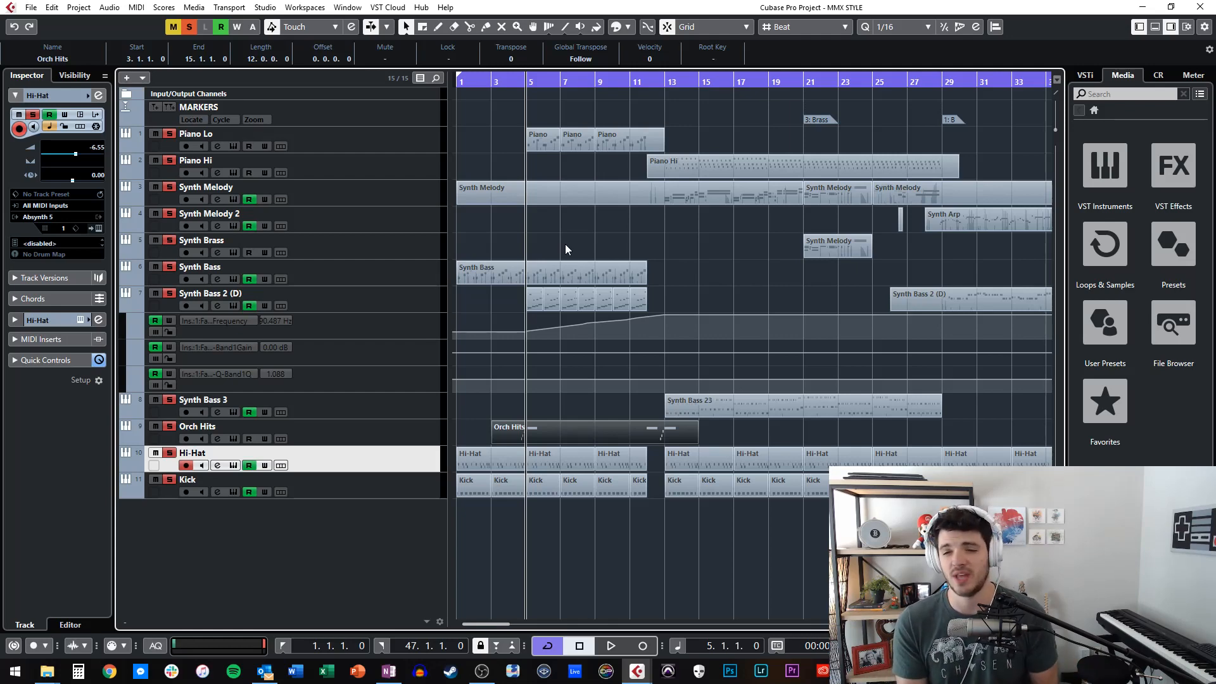
left_click(348, 149)
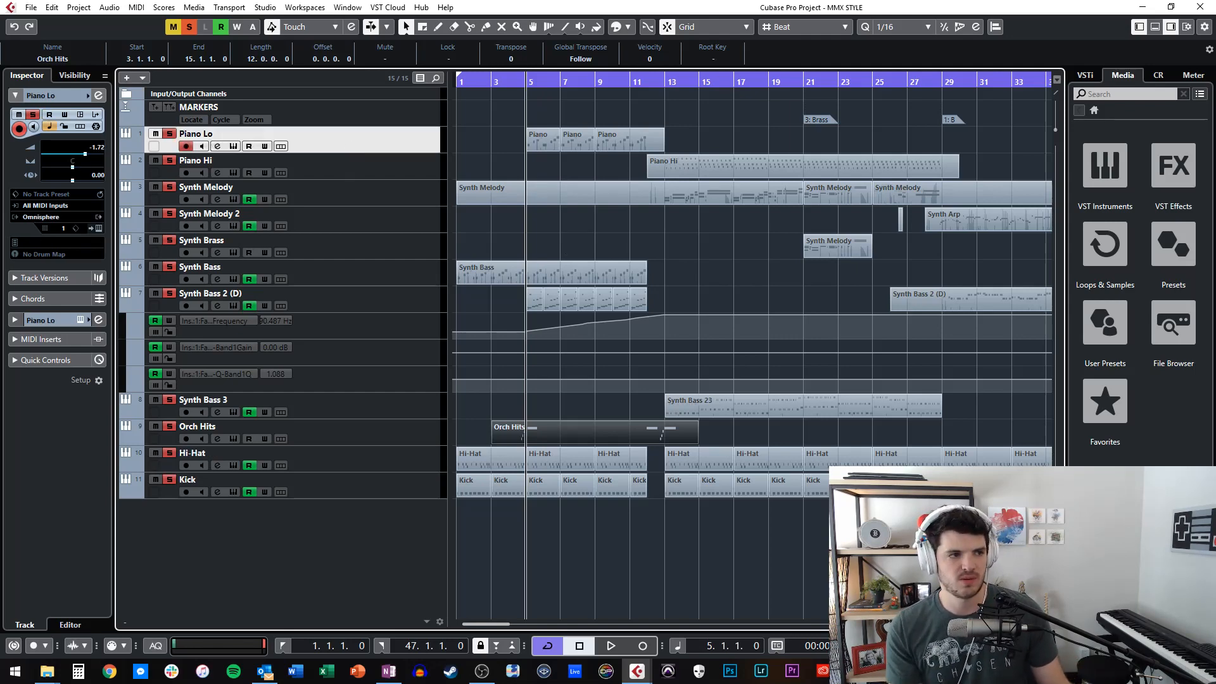
Examine the FabFilter Pro-Q insert on the Piano Lo track, close it, and start playback from bar 5.
left_click_drag(0, 155, 400, 125)
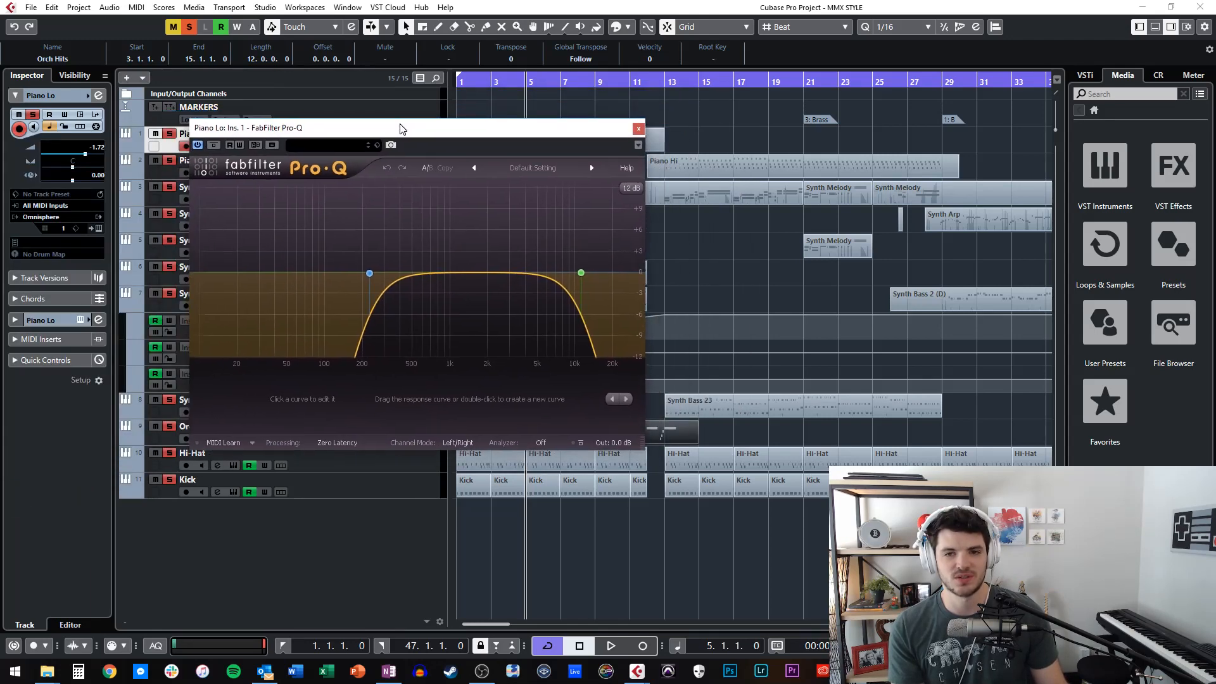
left_click(633, 127)
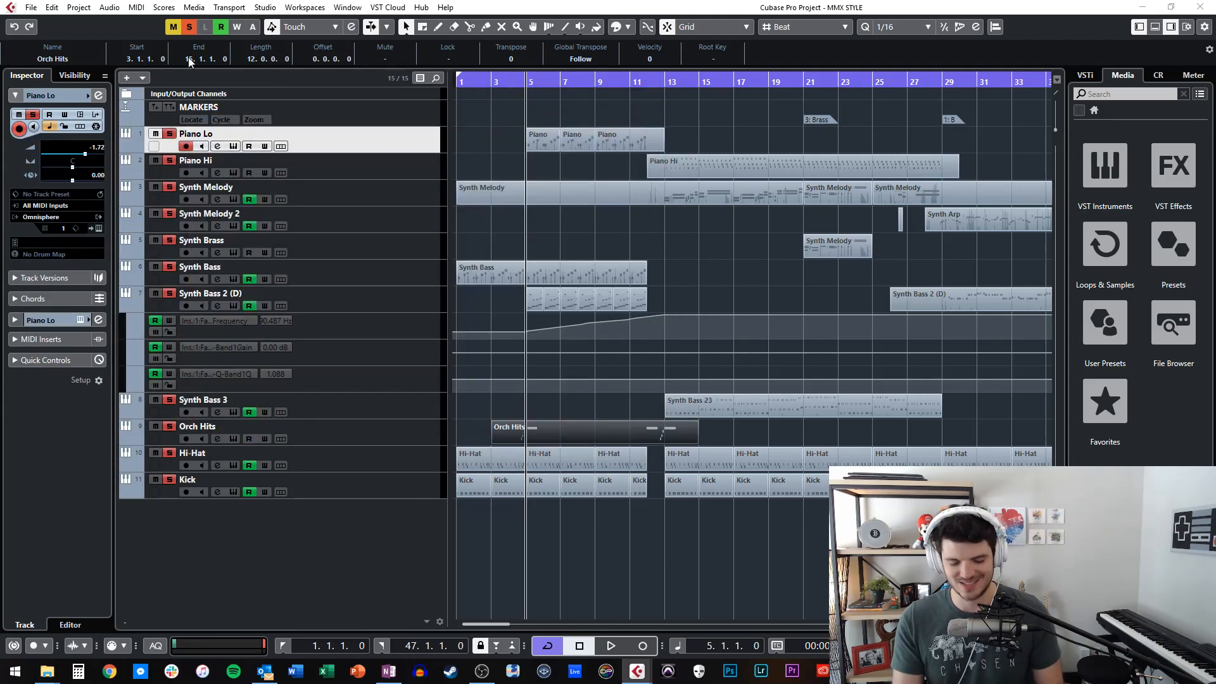
key("space")
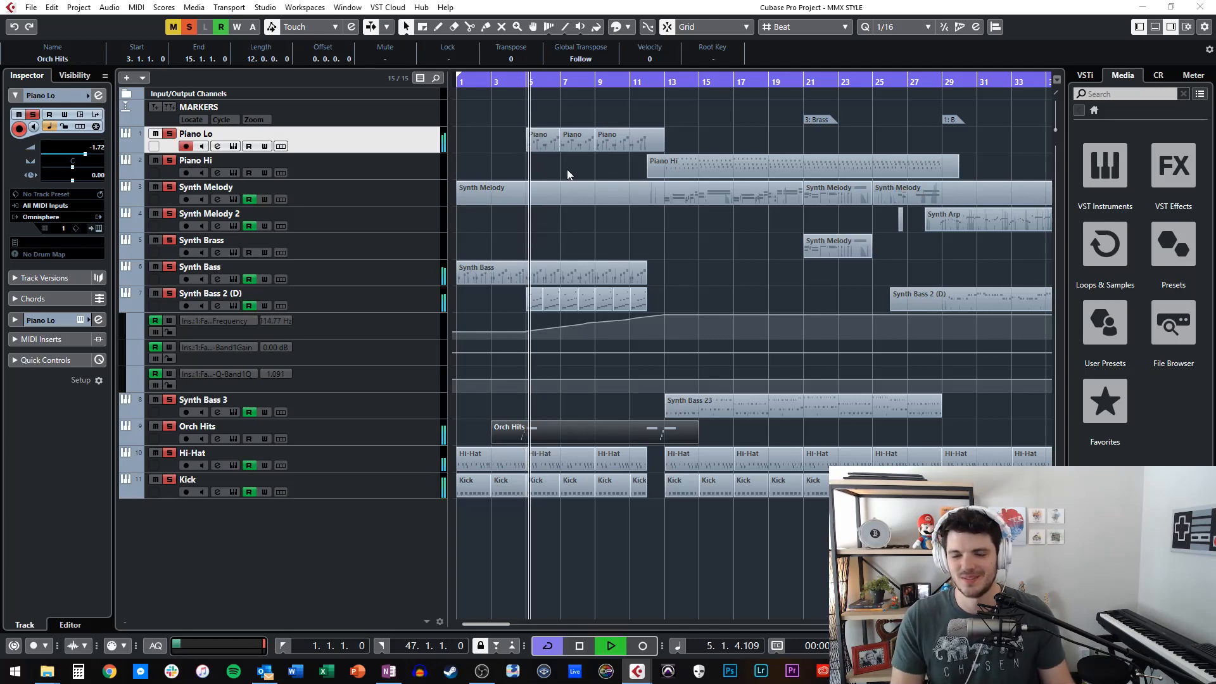
Show the notes of the first Piano part and of all the Piano Lo parts during playback, and close the note editor.
double_click(553, 134)
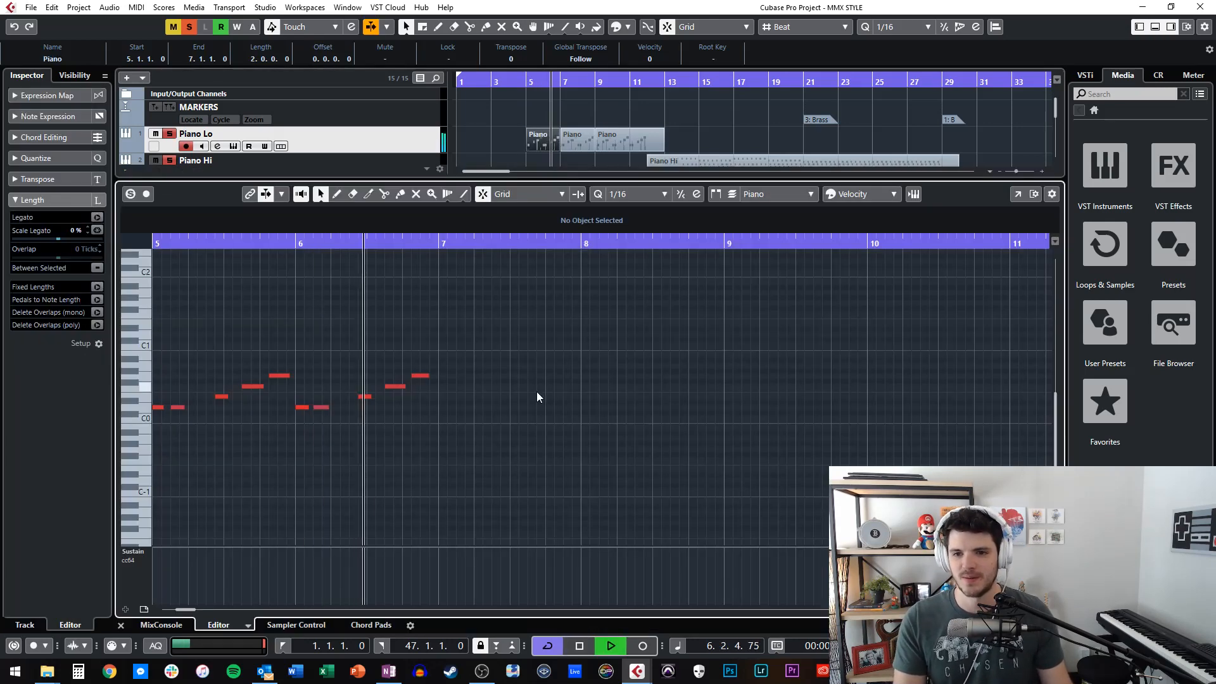
key("Return")
double_click(603, 140)
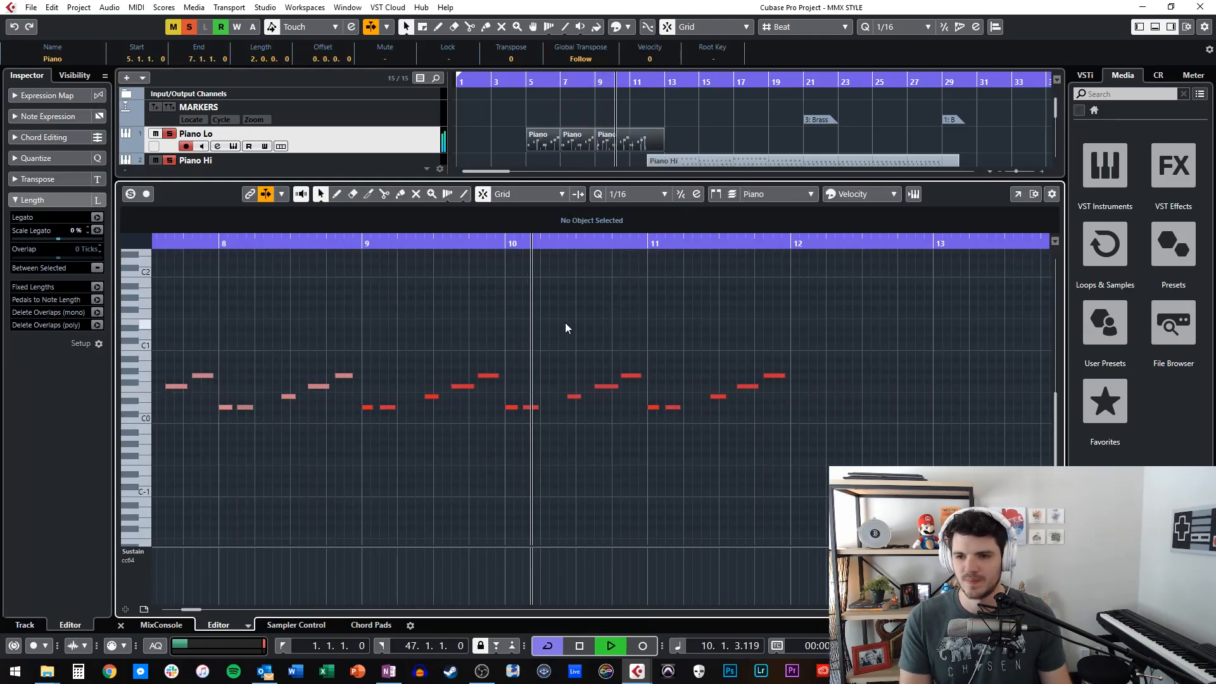
key("ctrl+alt+e")
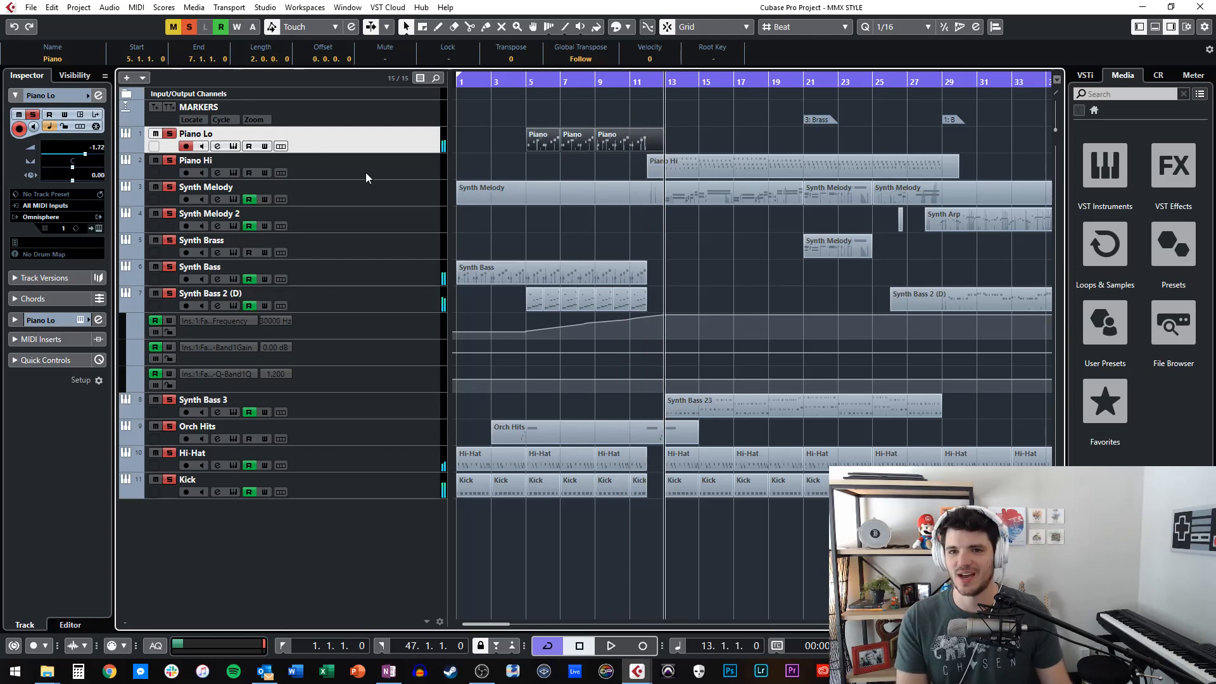
Select the Piano Hi track, examine its FabFilter Pro-Q insert, and close the plug-in window.
left_click(326, 165)
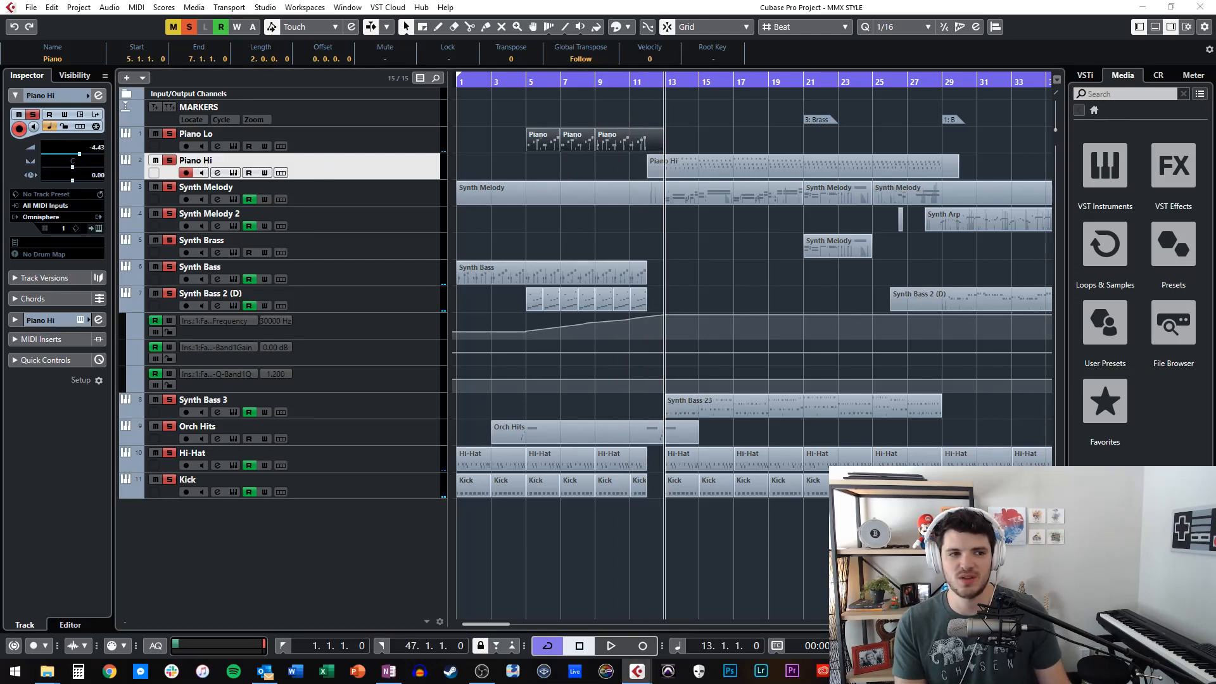
left_click_drag(573, 128, 906, 280)
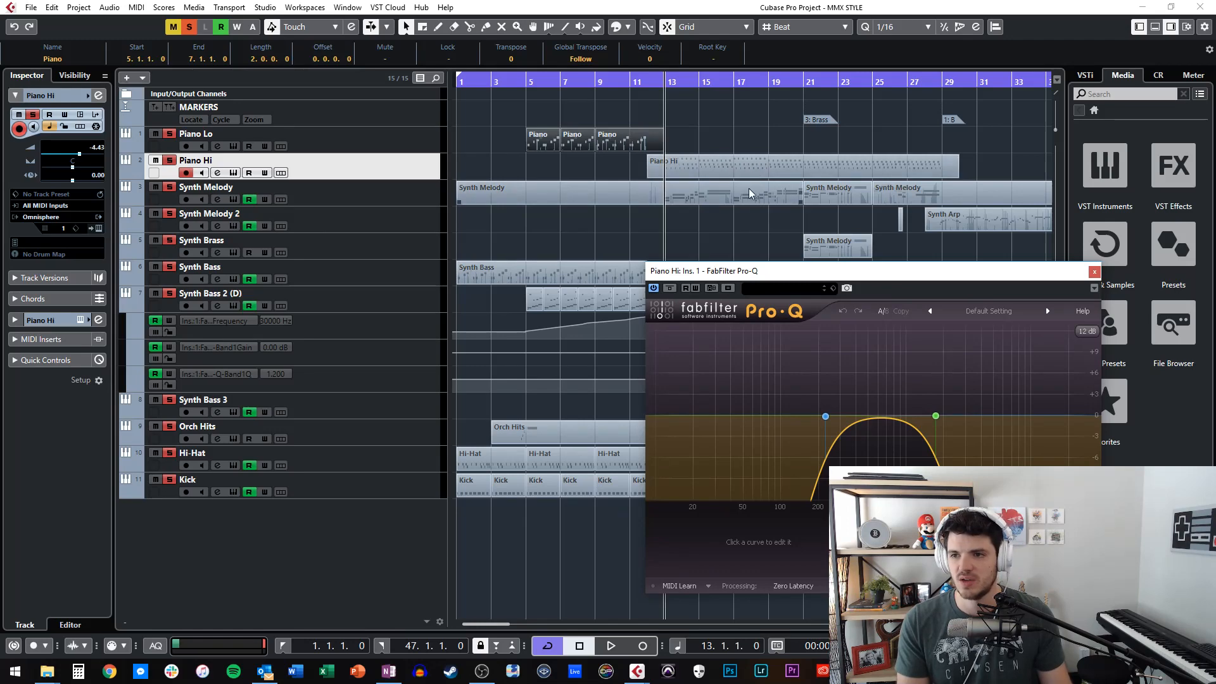
left_click_drag(781, 273, 184, 139)
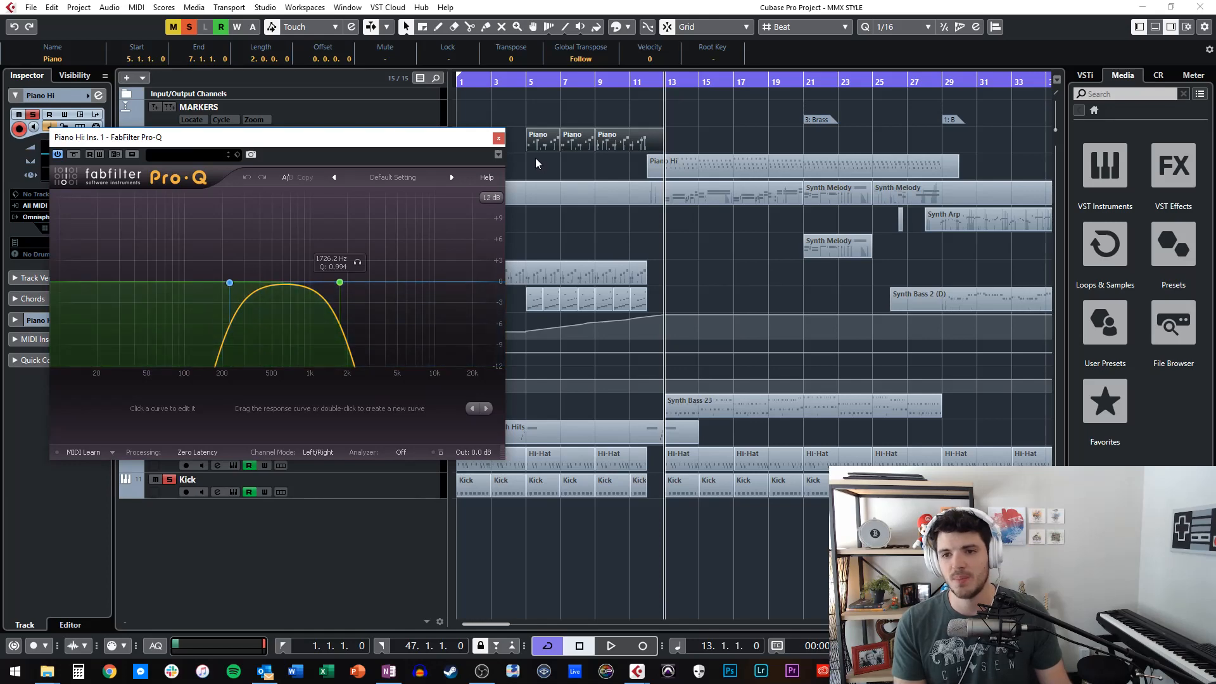
left_click(500, 138)
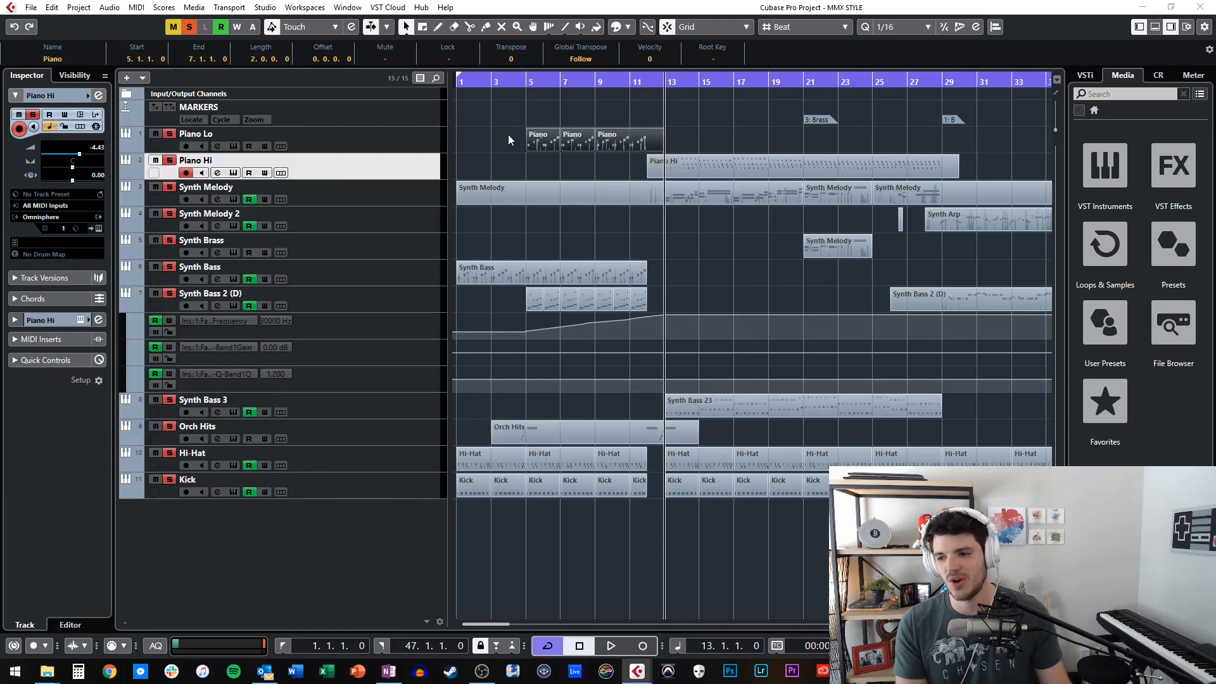
Play the Piano Hi part with a wider stretch of its notes shown, stop playback, and close the note editor.
double_click(712, 168)
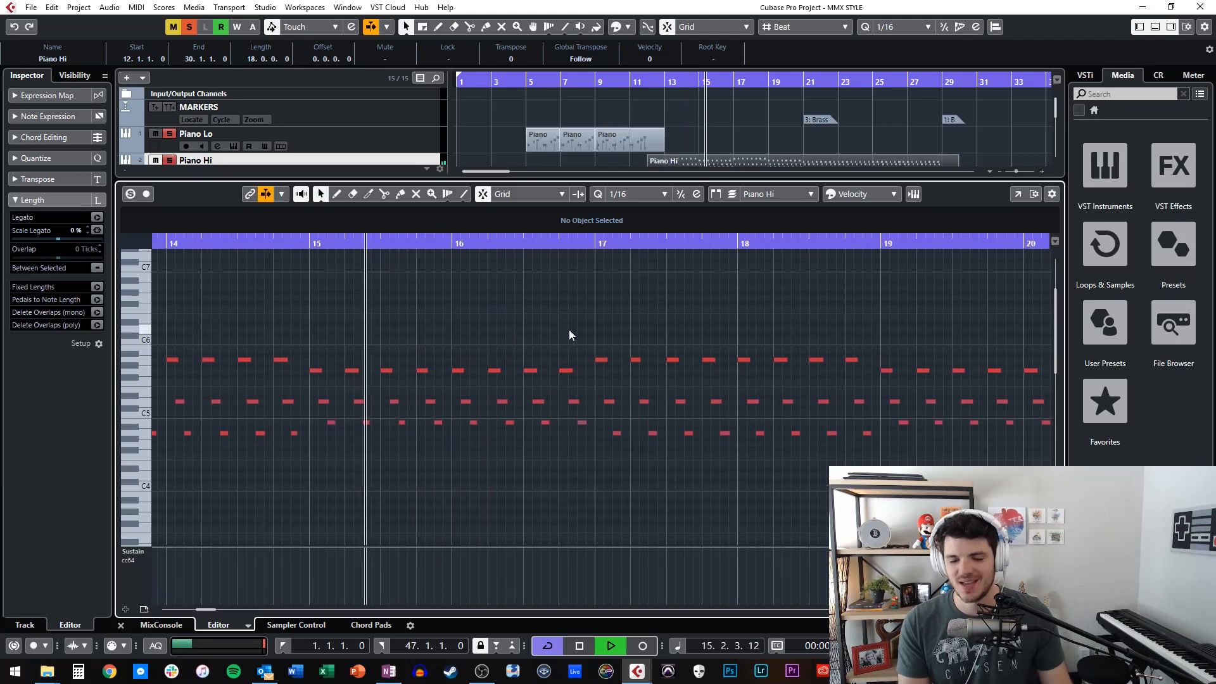
key("space")
key("space")
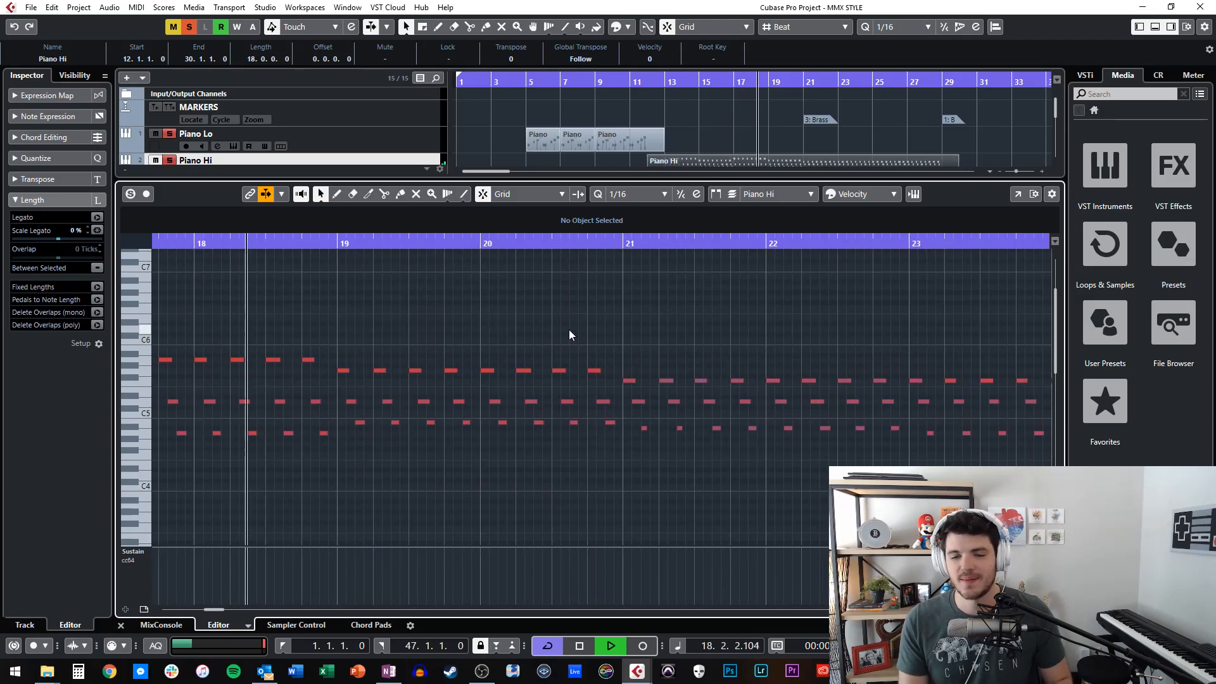
key("shift+g")
key("g")
key("g")
key("g")
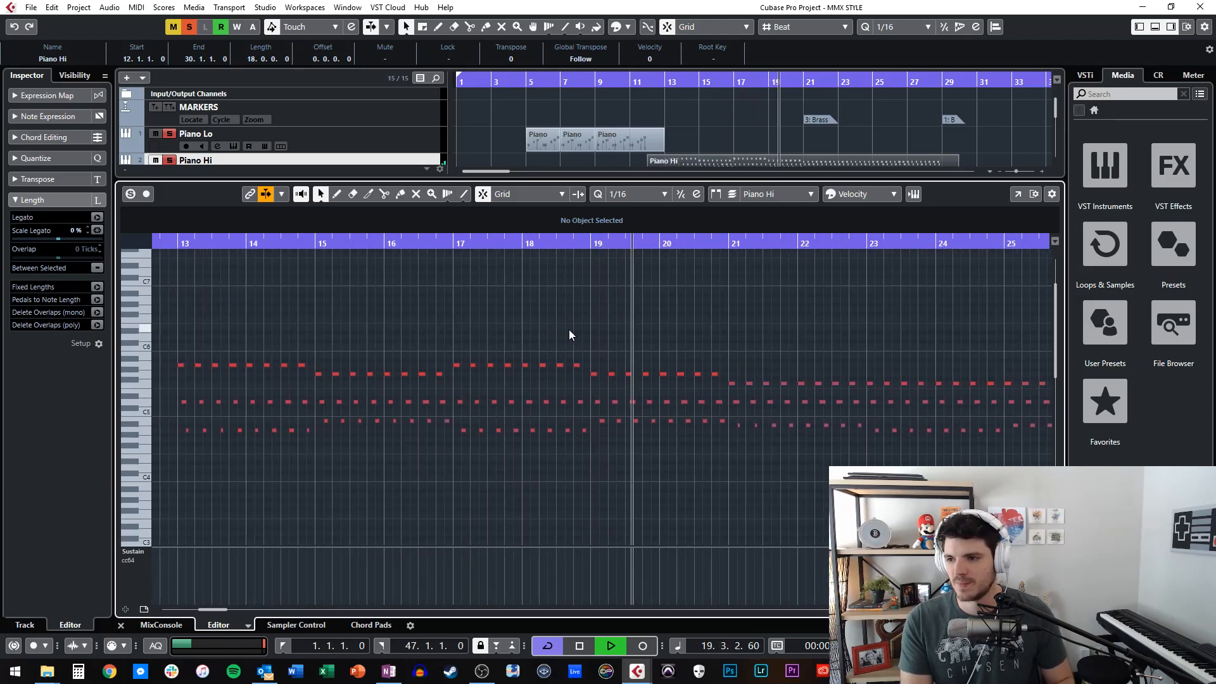
key("space")
key("Return")
Deselect the Piano Hi part, look over the full arrangement from start to end, and return the playhead to bar 1.
scroll(837, 317, "right", 3)
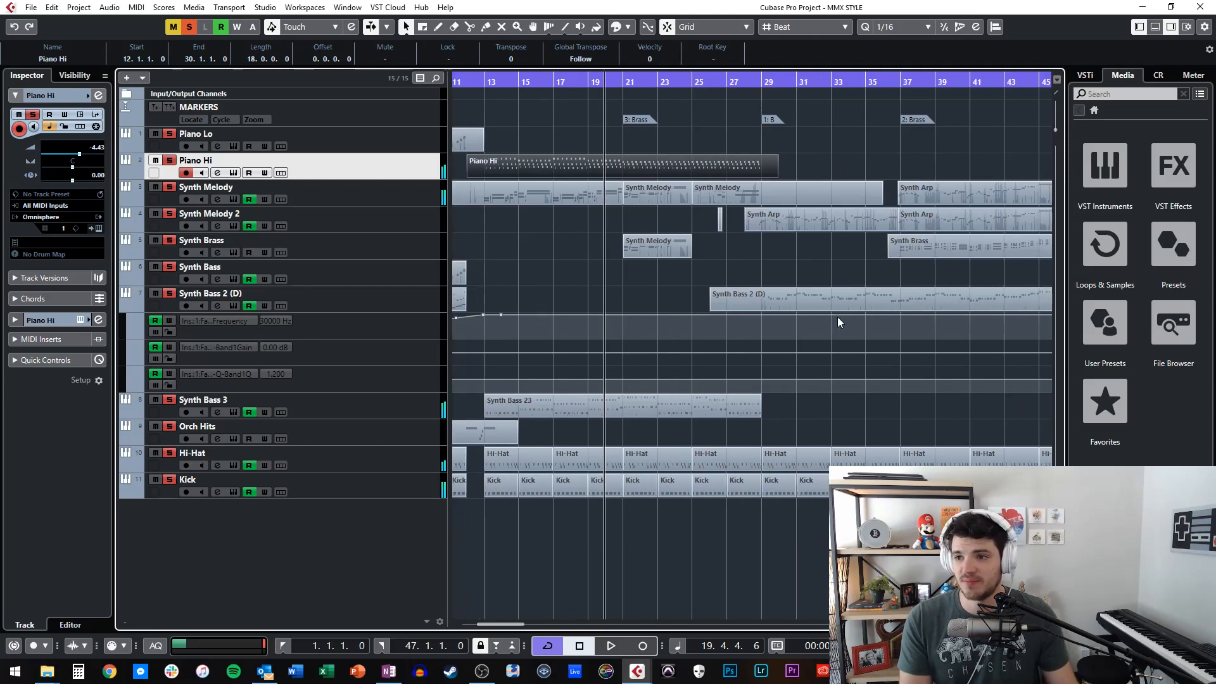
left_click(818, 156)
scroll(690, 160, "right", 2)
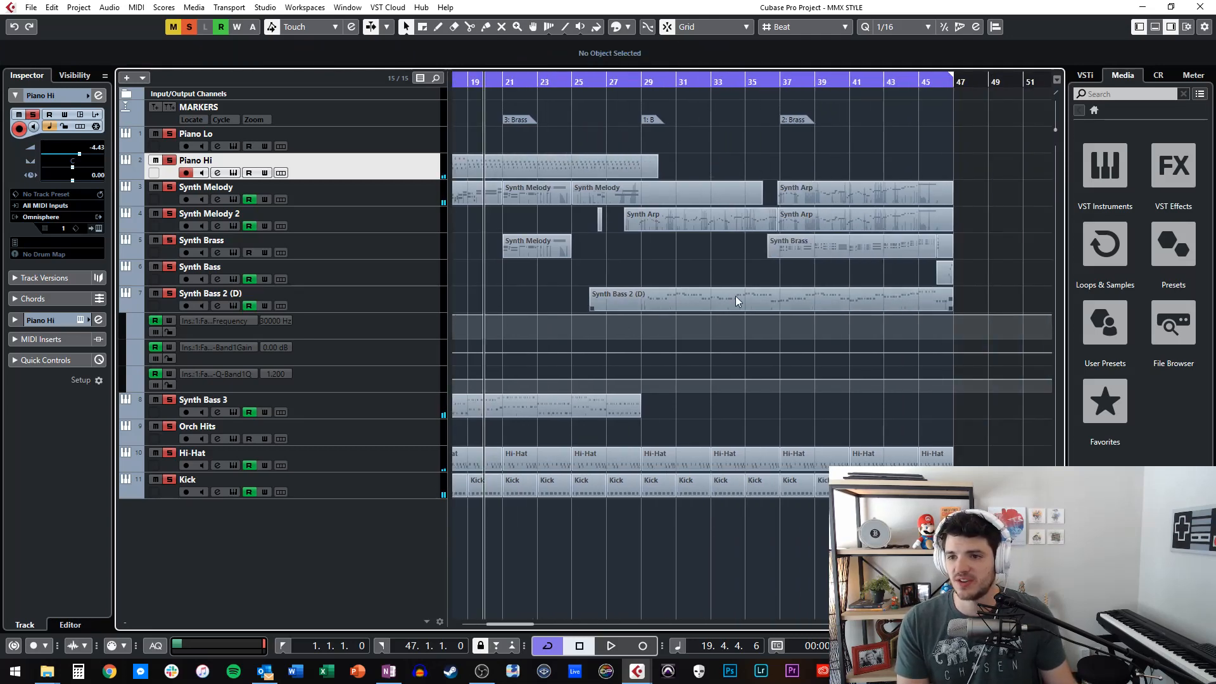
scroll(777, 210, "left", 5)
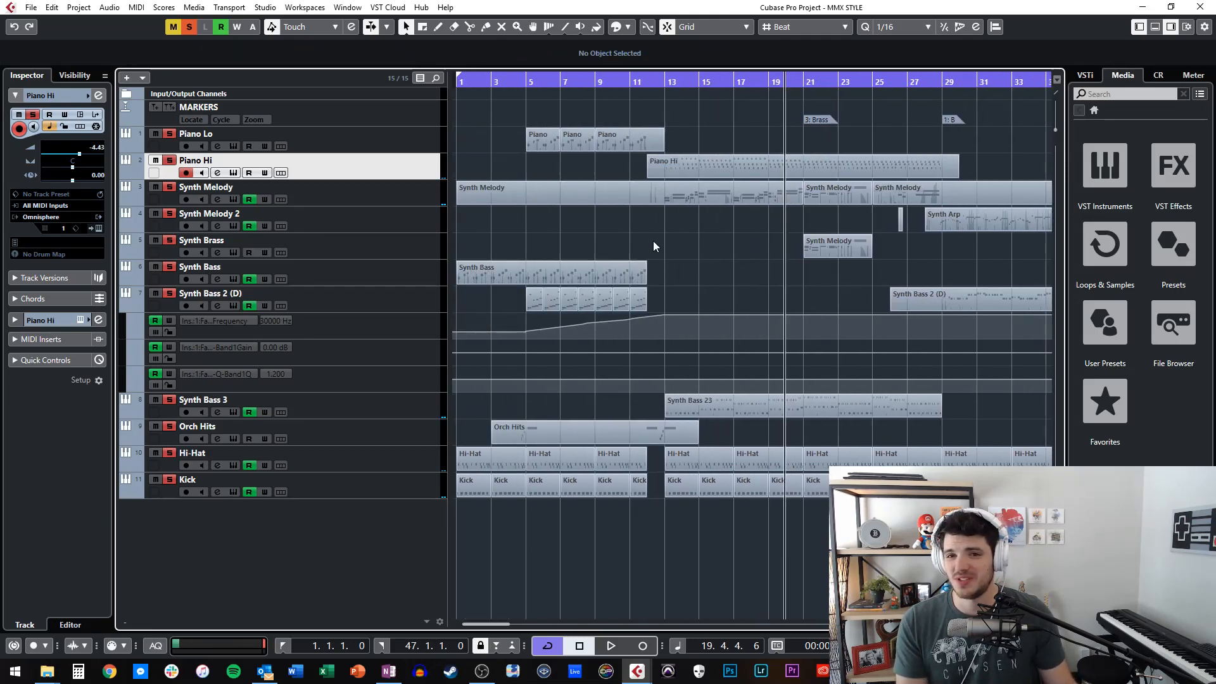
key("g")
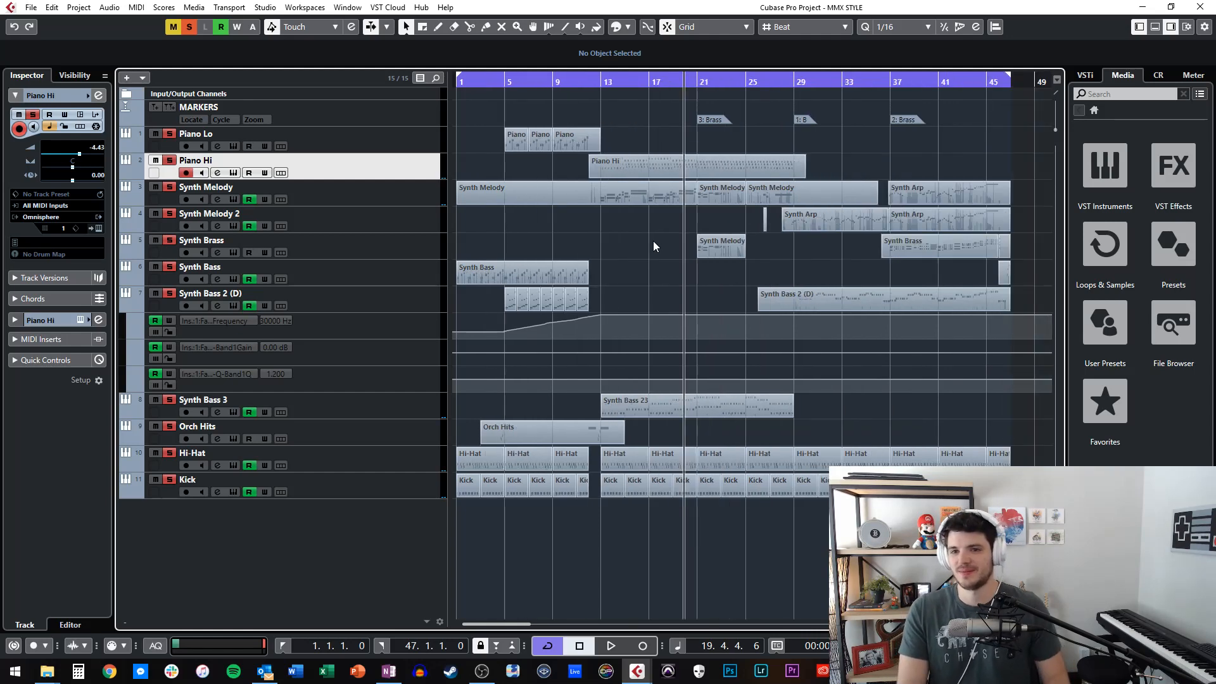
key("g")
key("g")
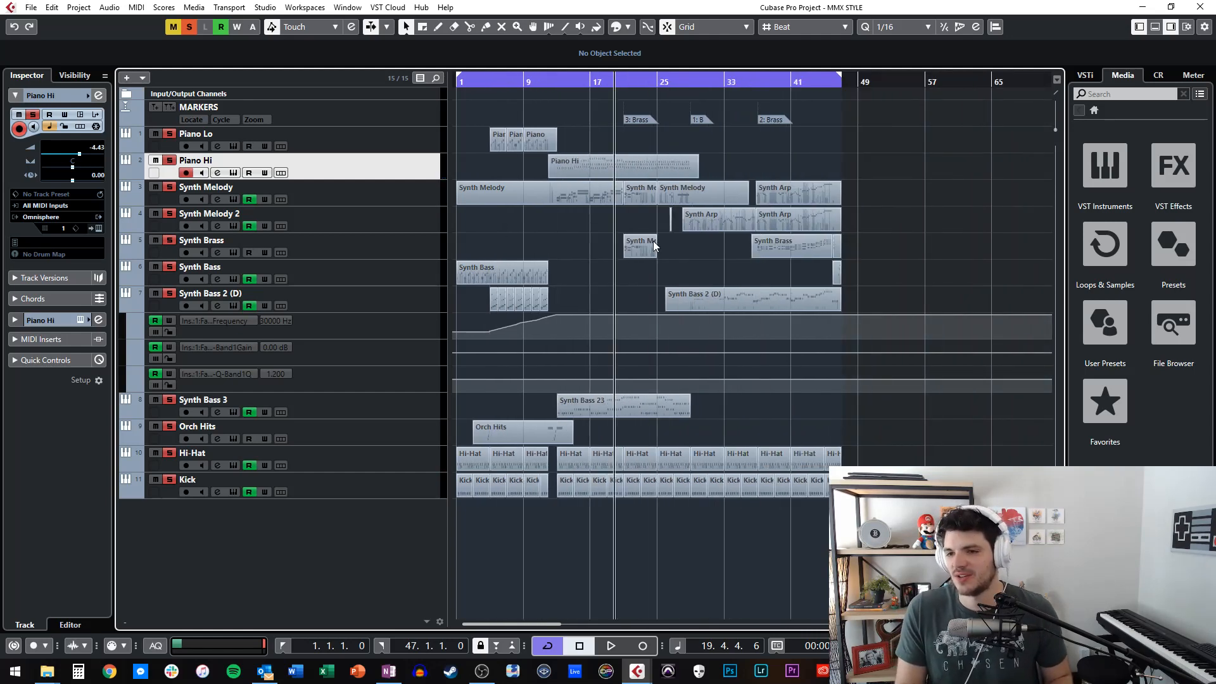
key("Home")
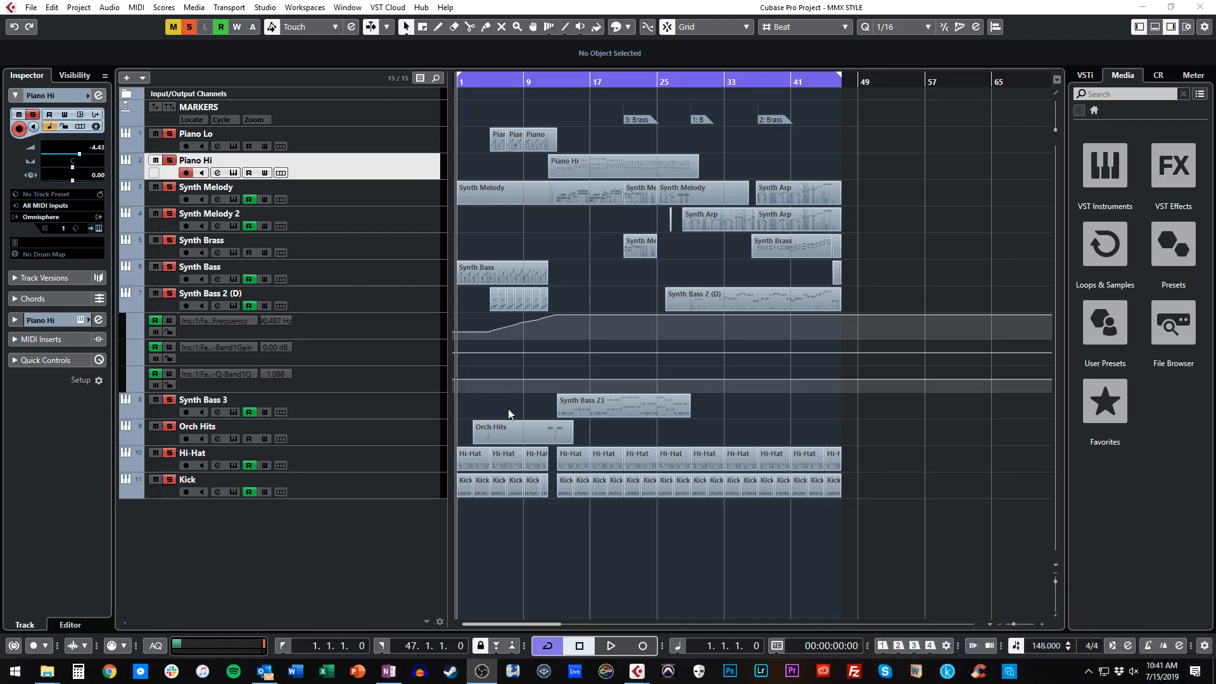
Play the song from bar 1, show the Orch Hits notes through the hit at bar 5, and close the note editor.
key("space")
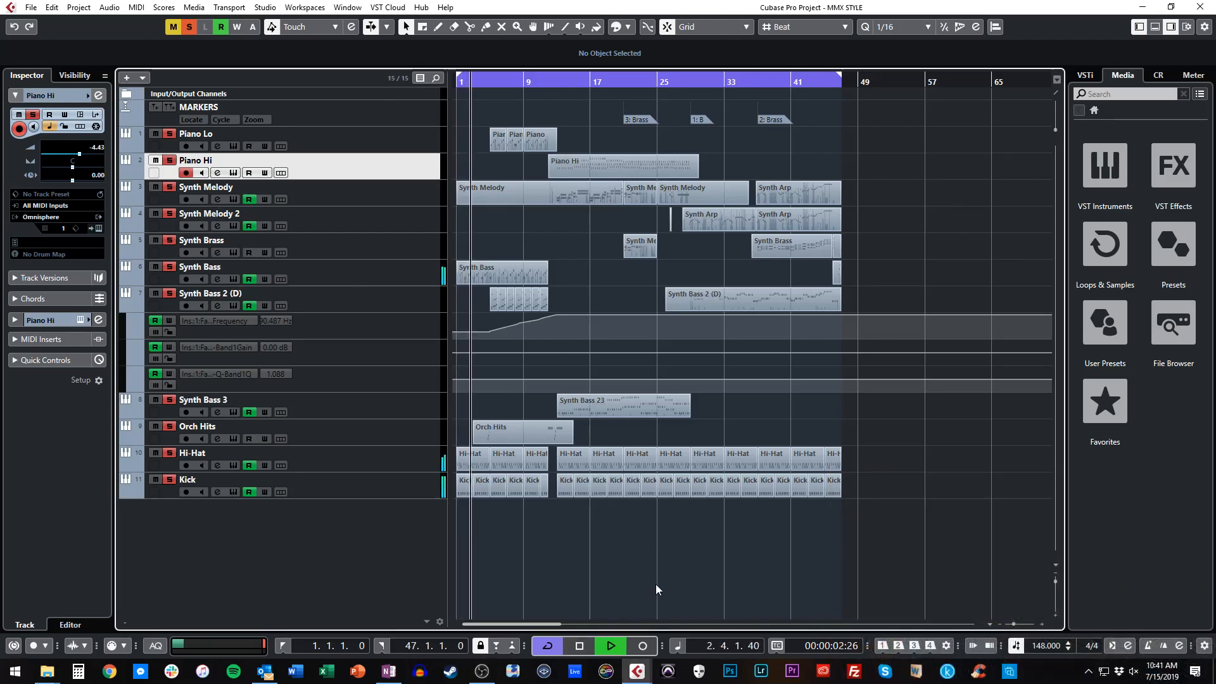
key("h")
key("h")
key("h")
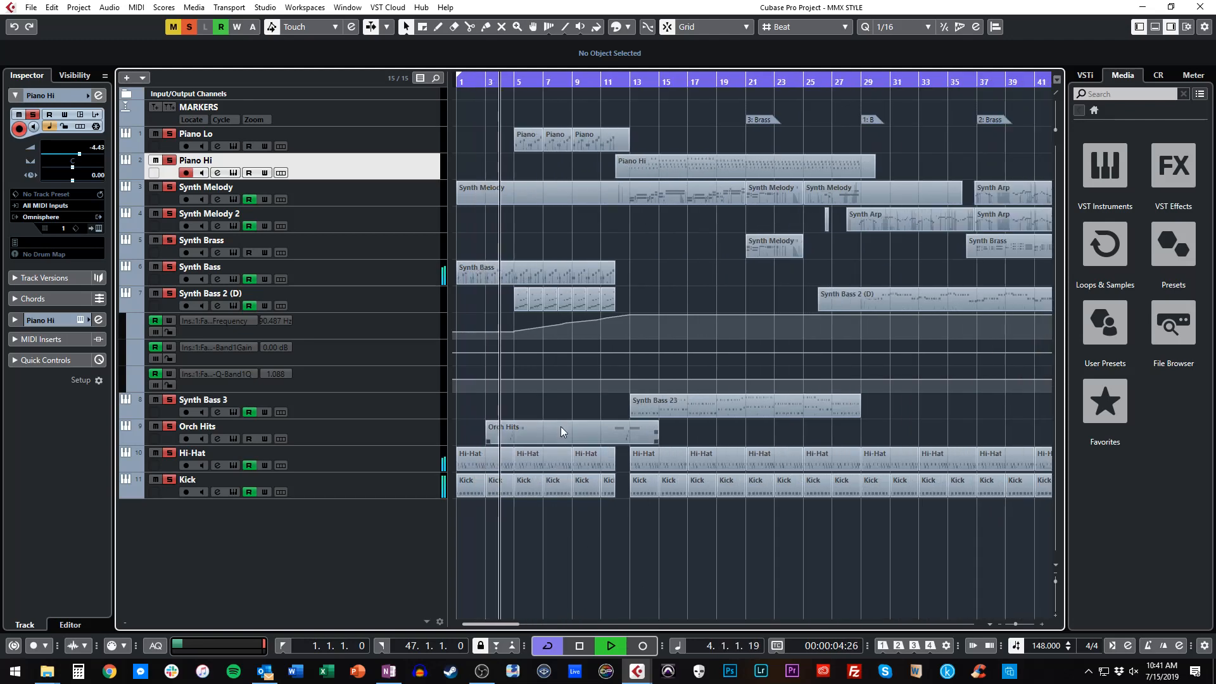
double_click(537, 434)
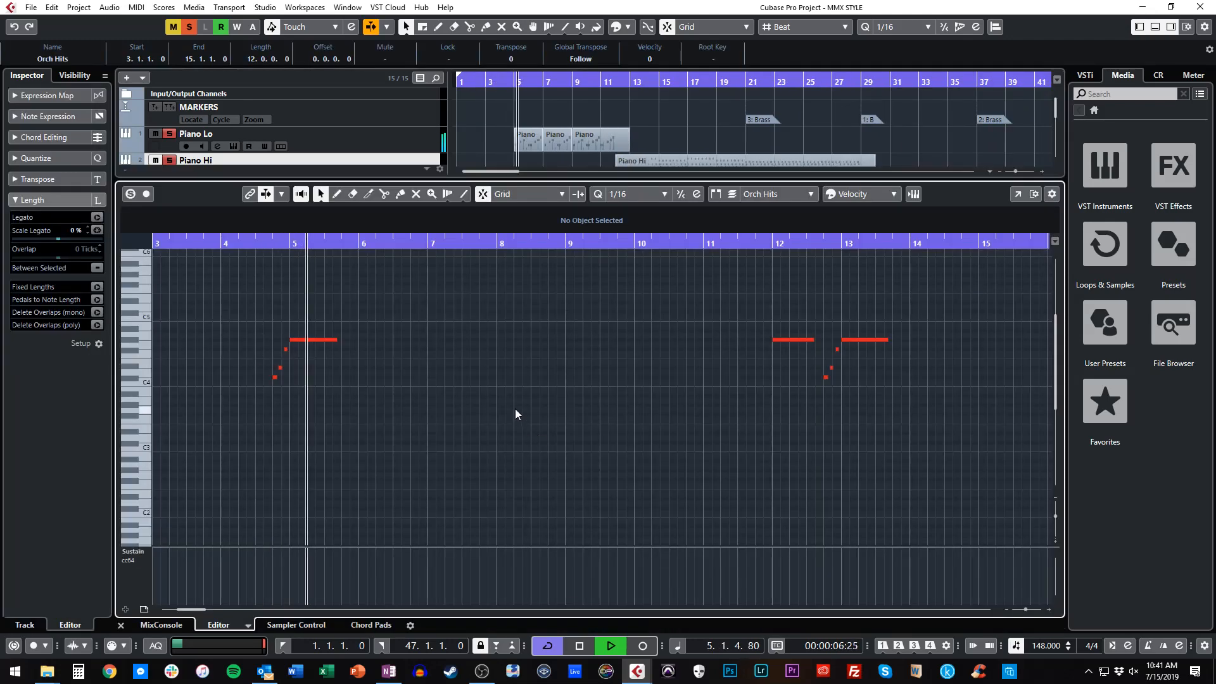
key("Return")
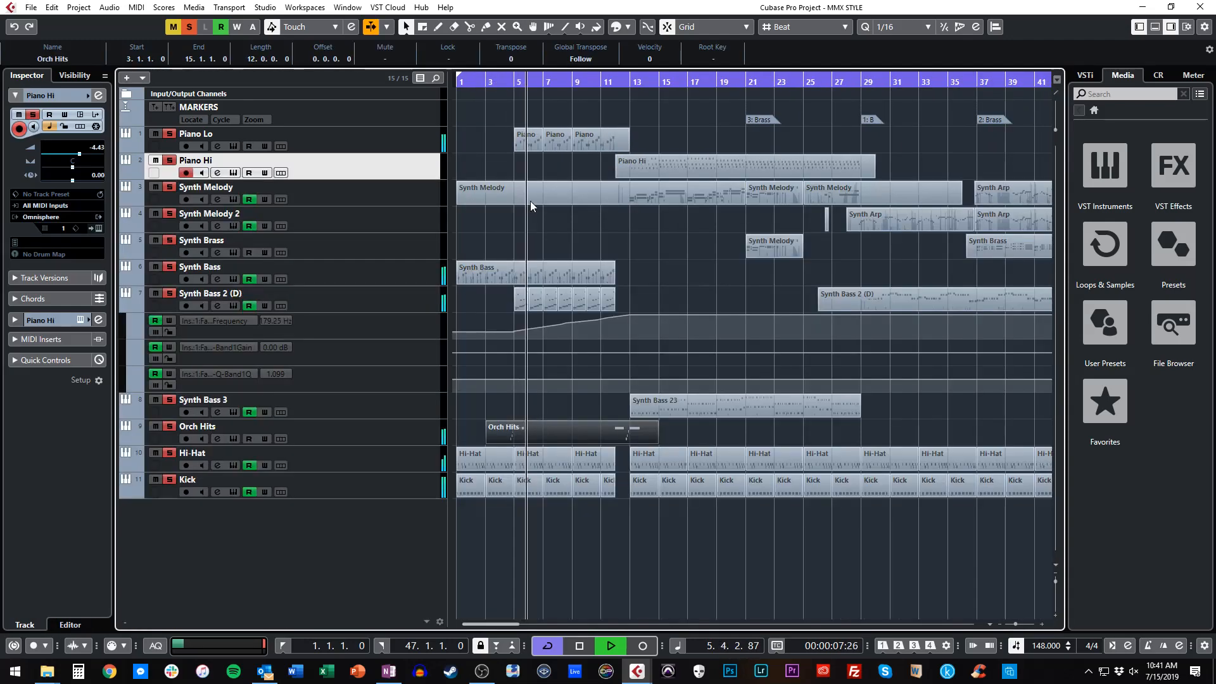
Show the notes of the Piano part at bar 7 and of the Synth Bass 2 (D) part at bar 11 during playback.
double_click(558, 141)
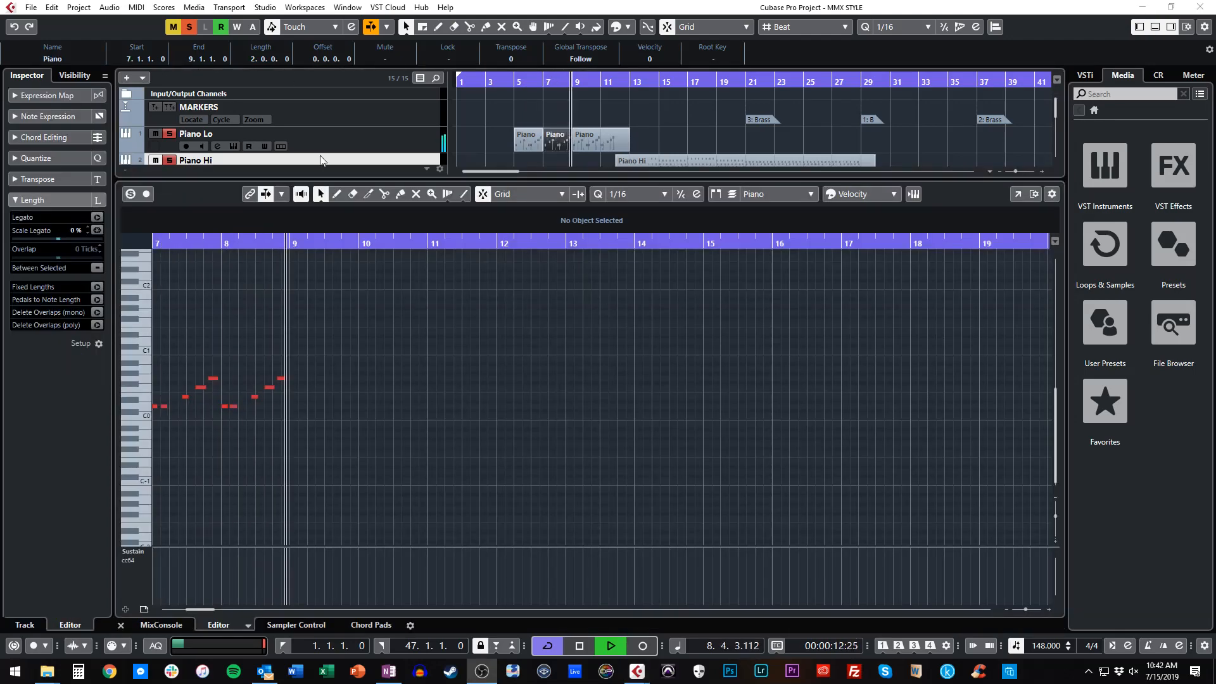
key("Return")
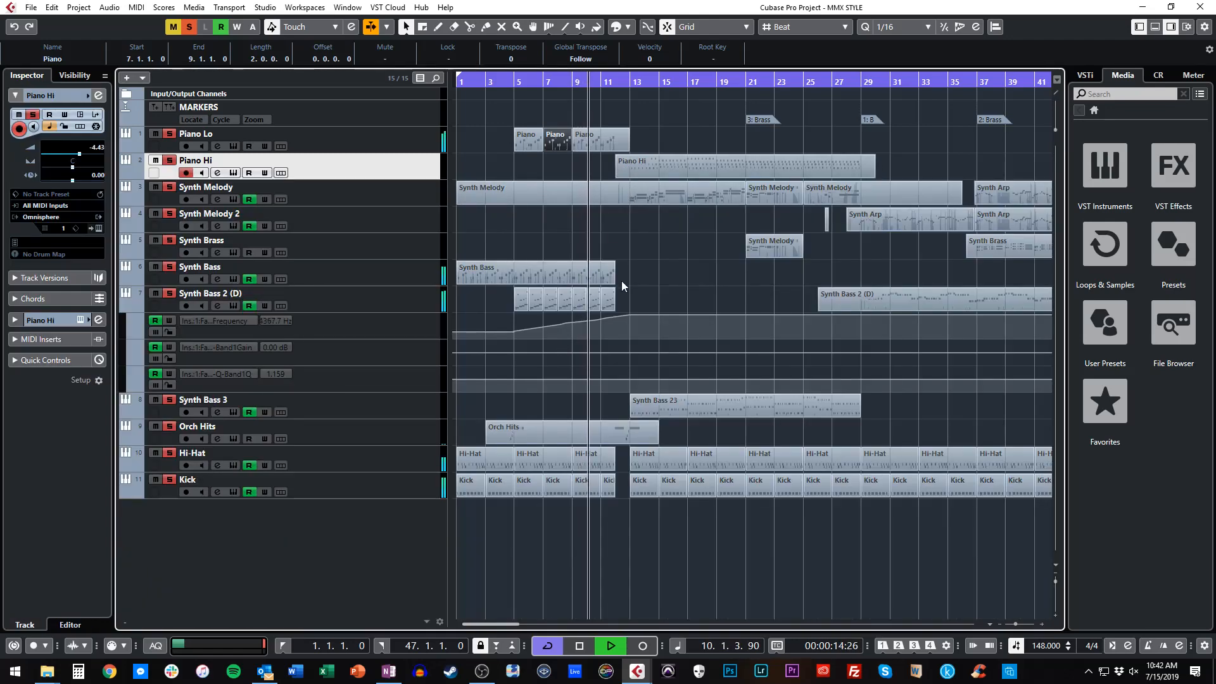
left_click(607, 300)
key("Return")
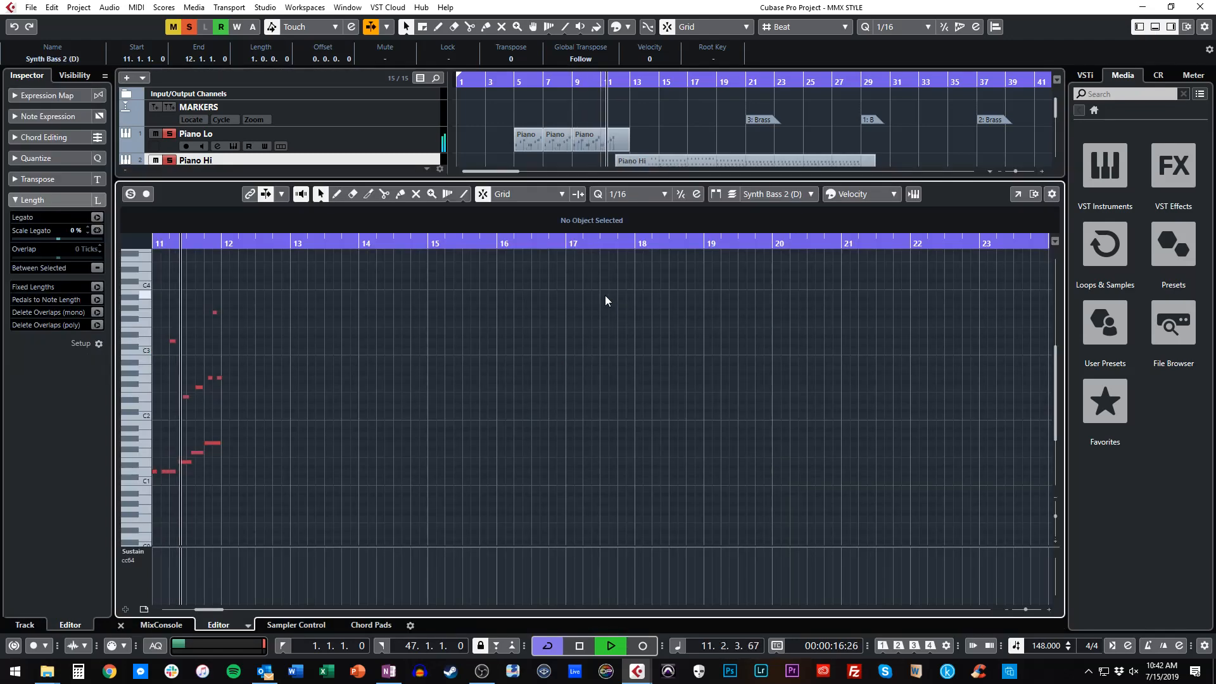
key("Return")
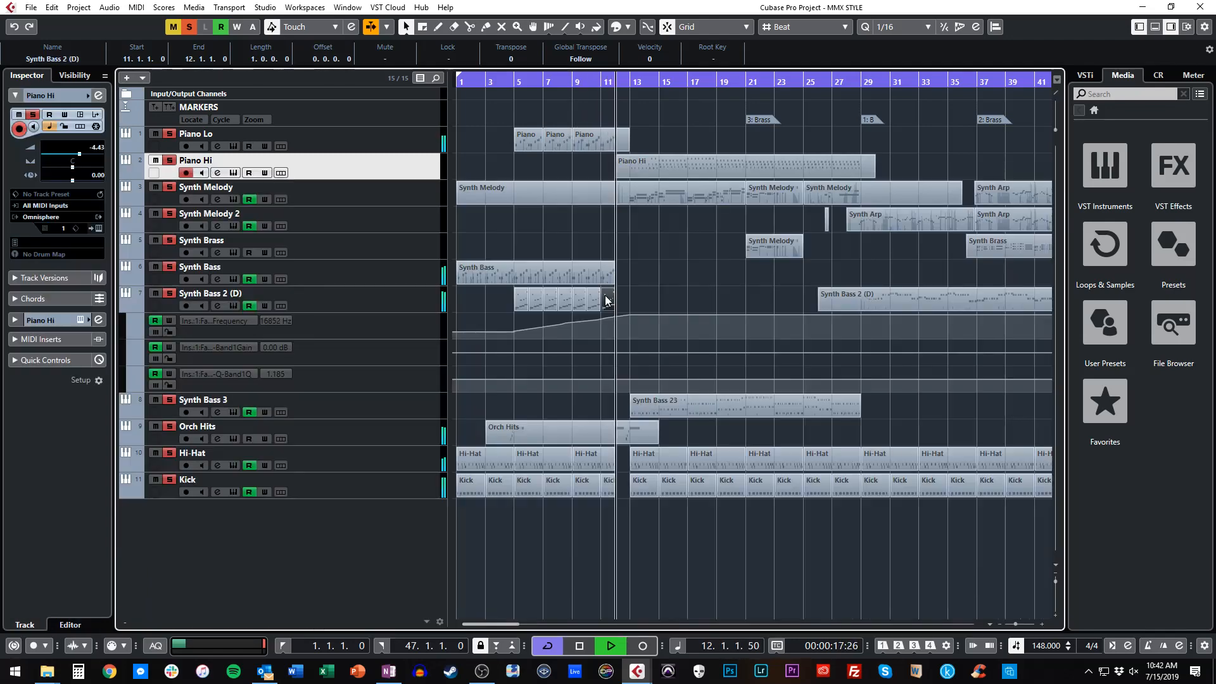
Show the notes and pitchbend of the first Synth Melody part as it plays, and close the note editor.
left_click(652, 198)
key("Return")
key("h")
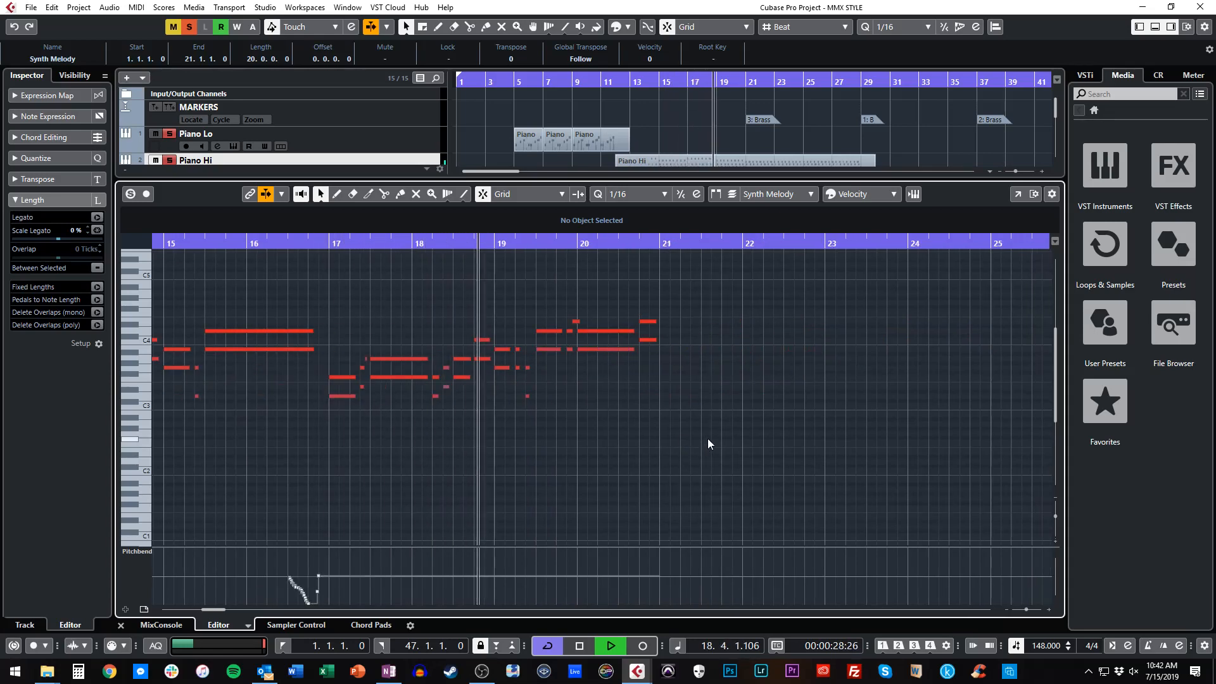
scroll(707, 443, "down", 5)
scroll(708, 444, "left", 1)
key("Return")
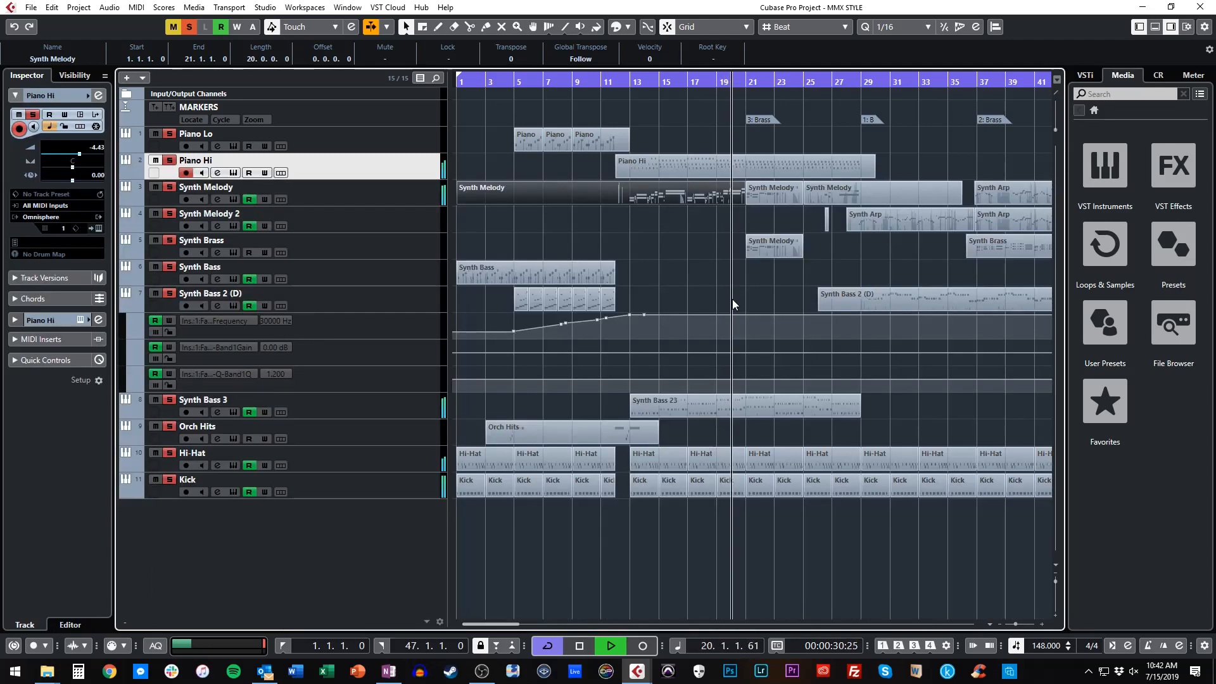
Show the notes of the Synth Brass track's part at bar 21 and of the Synth Melody part at bar 25.
double_click(762, 242)
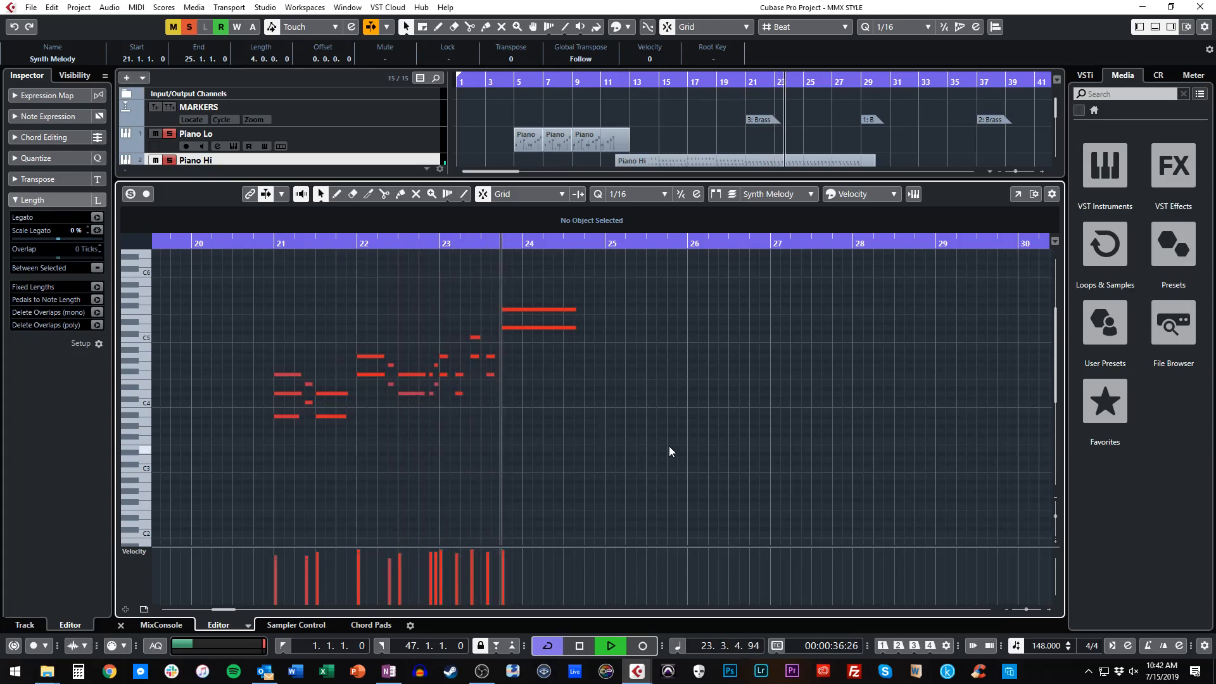
key("Return")
double_click(829, 196)
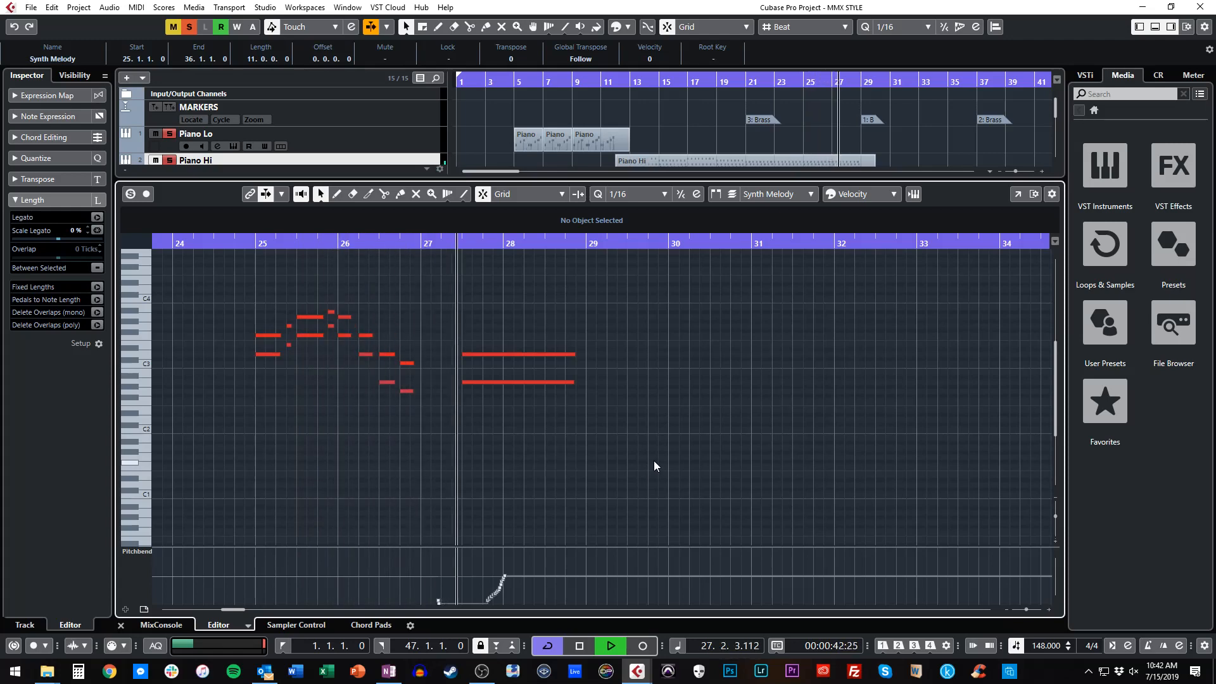
key("Return")
Show the notes of the Synth Melody 2 track's Synth Arp part at bar 28 and of the Synth Brass part at bar 36.
left_click(890, 222)
double_click(889, 222)
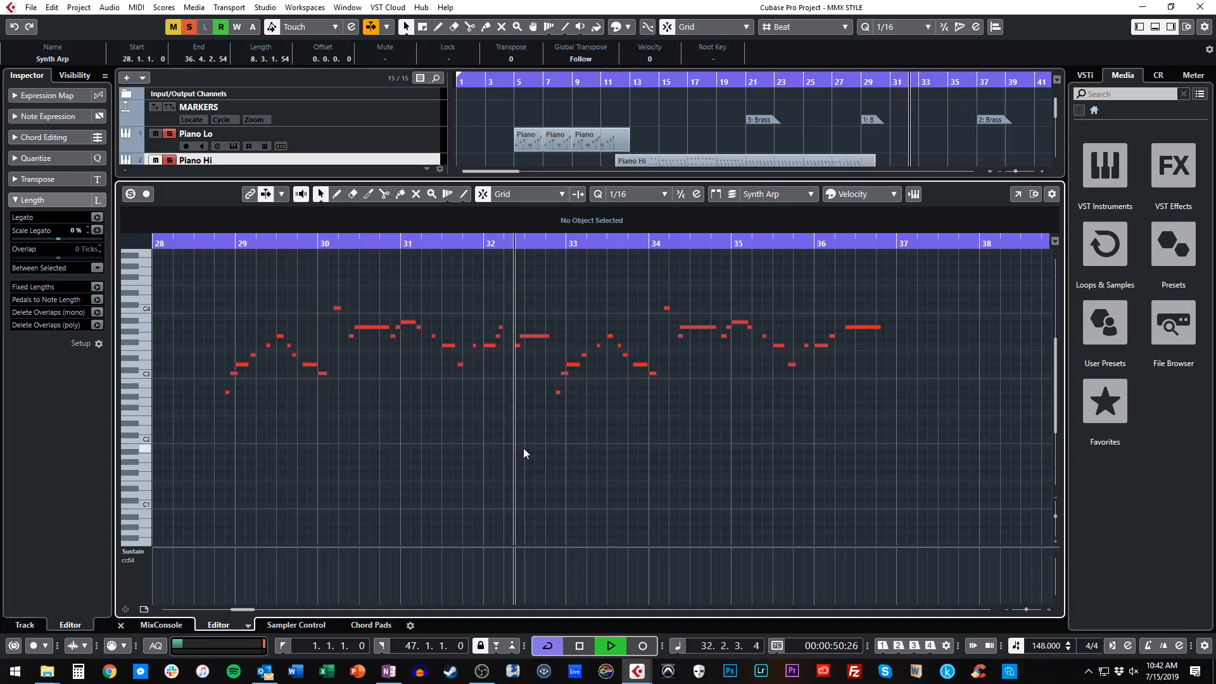
scroll(666, 467, "right", 4)
scroll(666, 467, "right", 1)
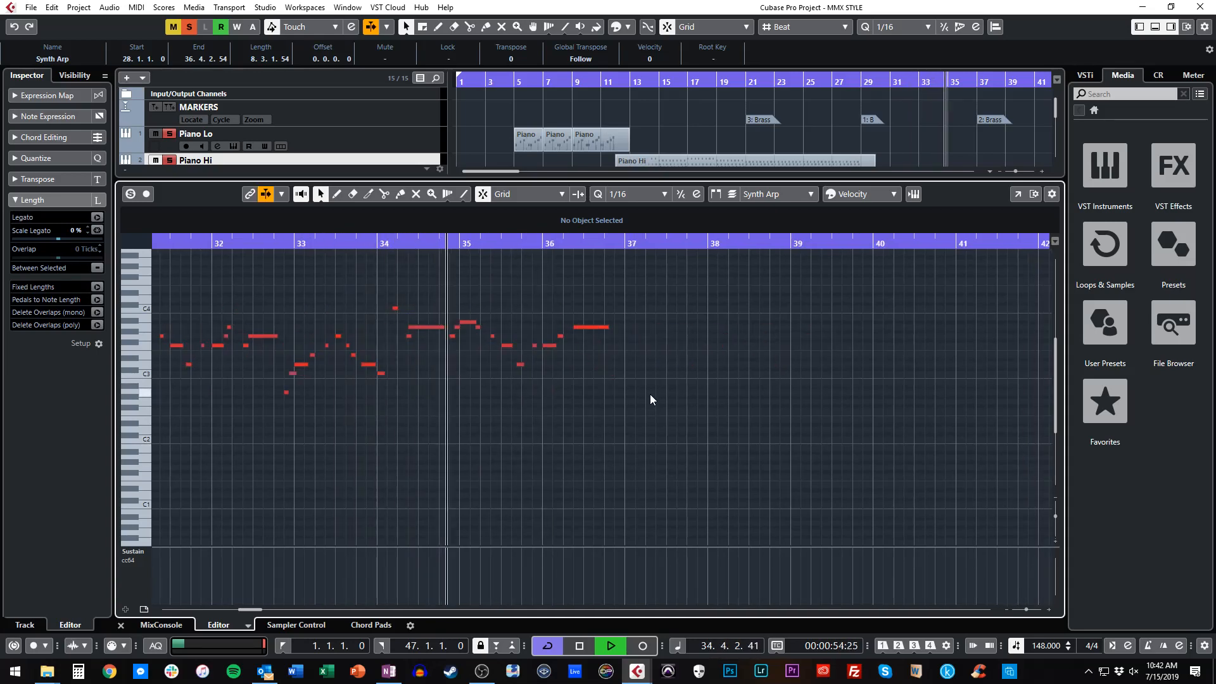
key("Return")
double_click(1008, 242)
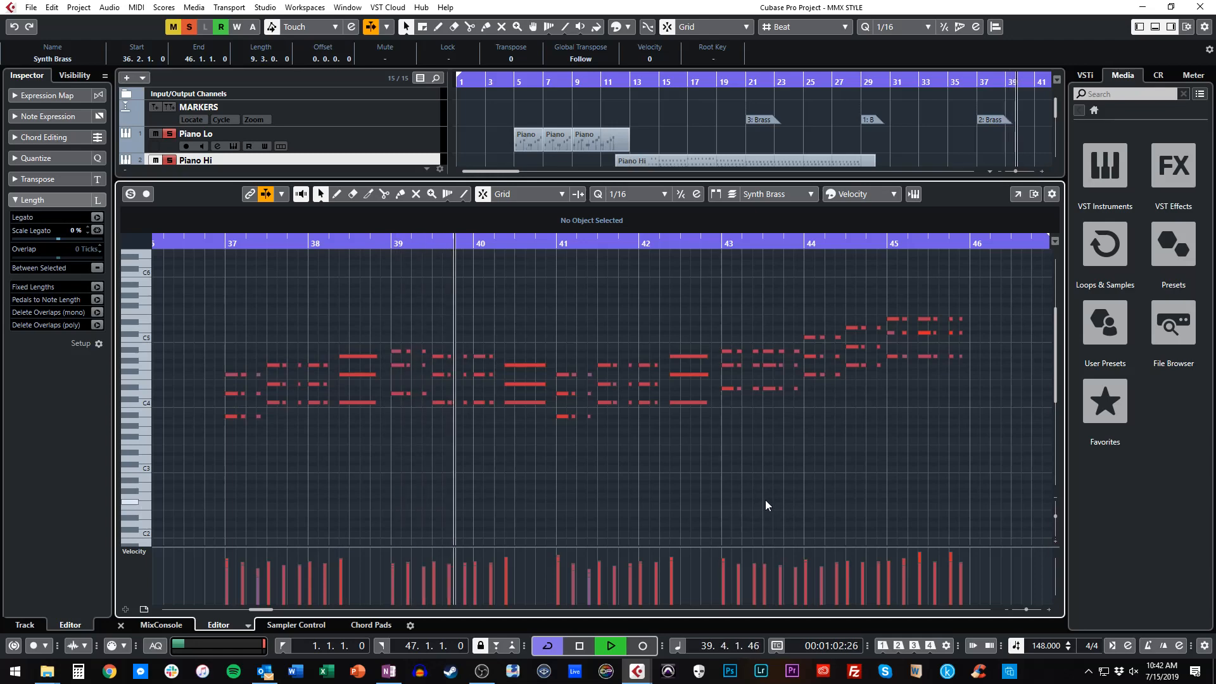
key("Return")
Show the notes of the Synth Melody track's Synth Arp part and of the closing Synth Bass part at bar 46.
scroll(956, 141, "right", 2)
double_click(942, 188)
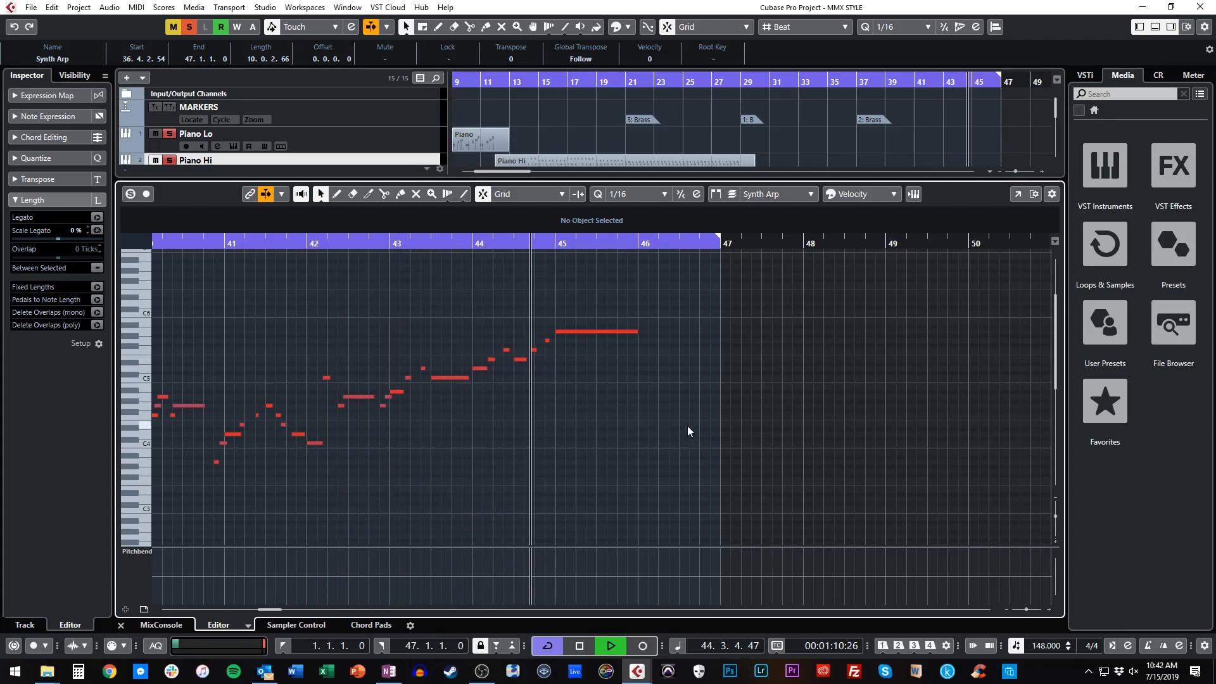
key("Return")
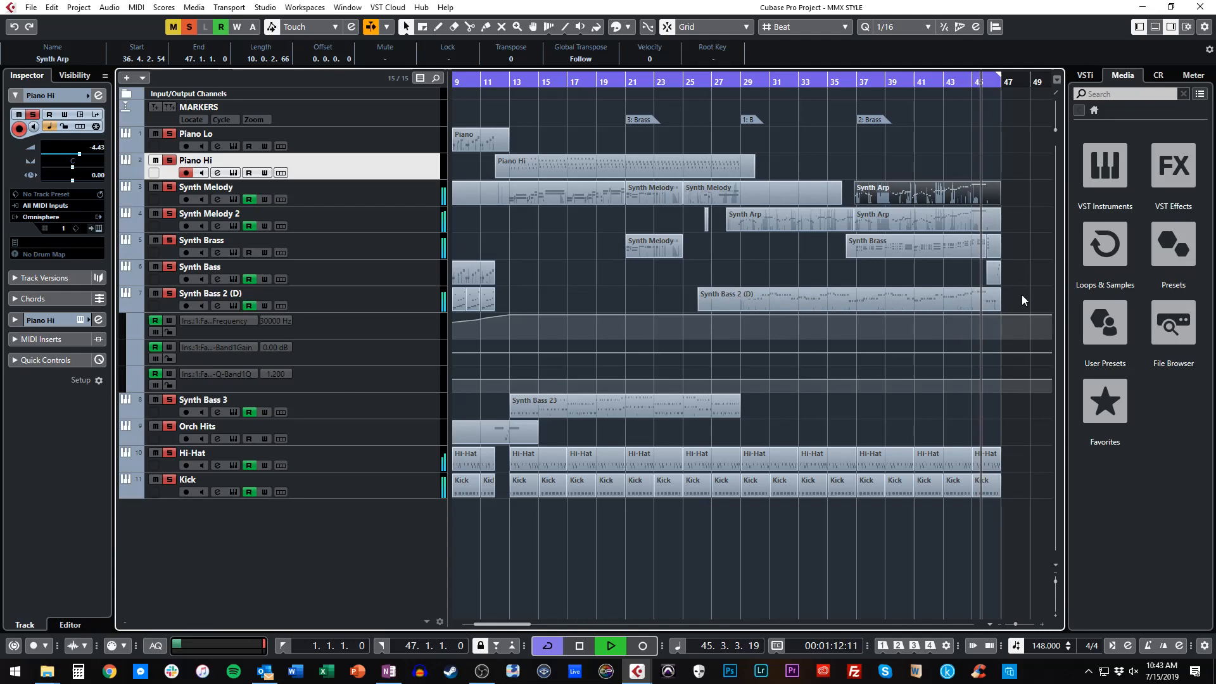
double_click(992, 267)
key("Return")
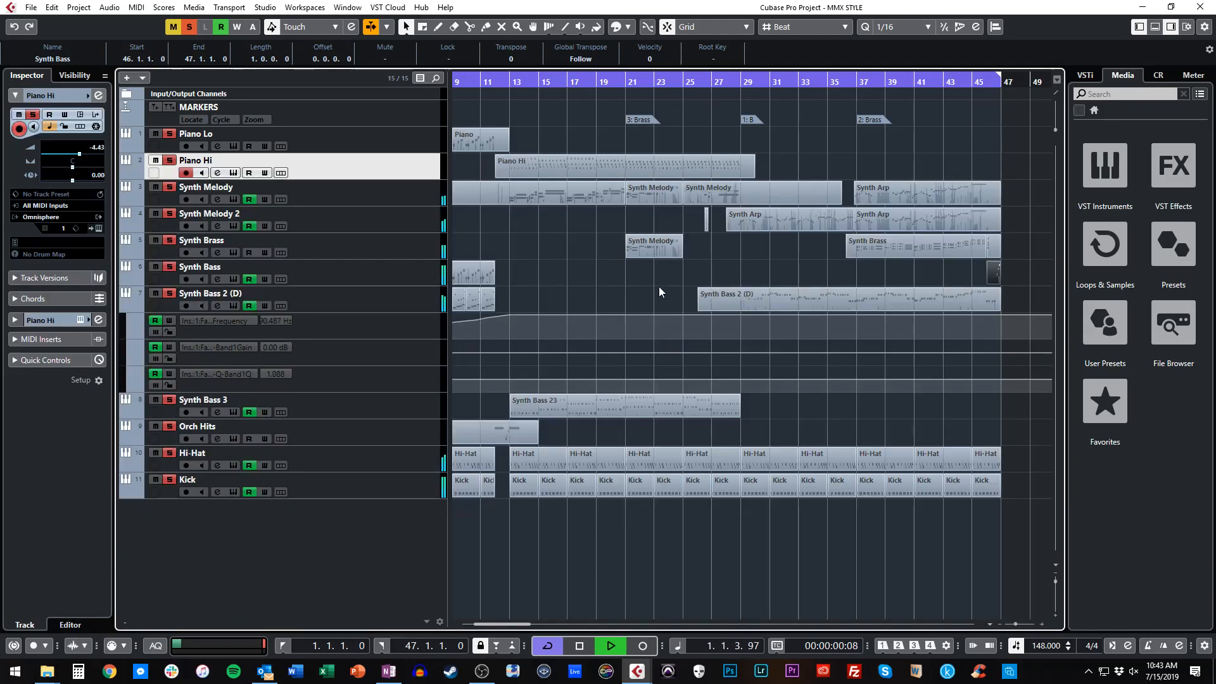